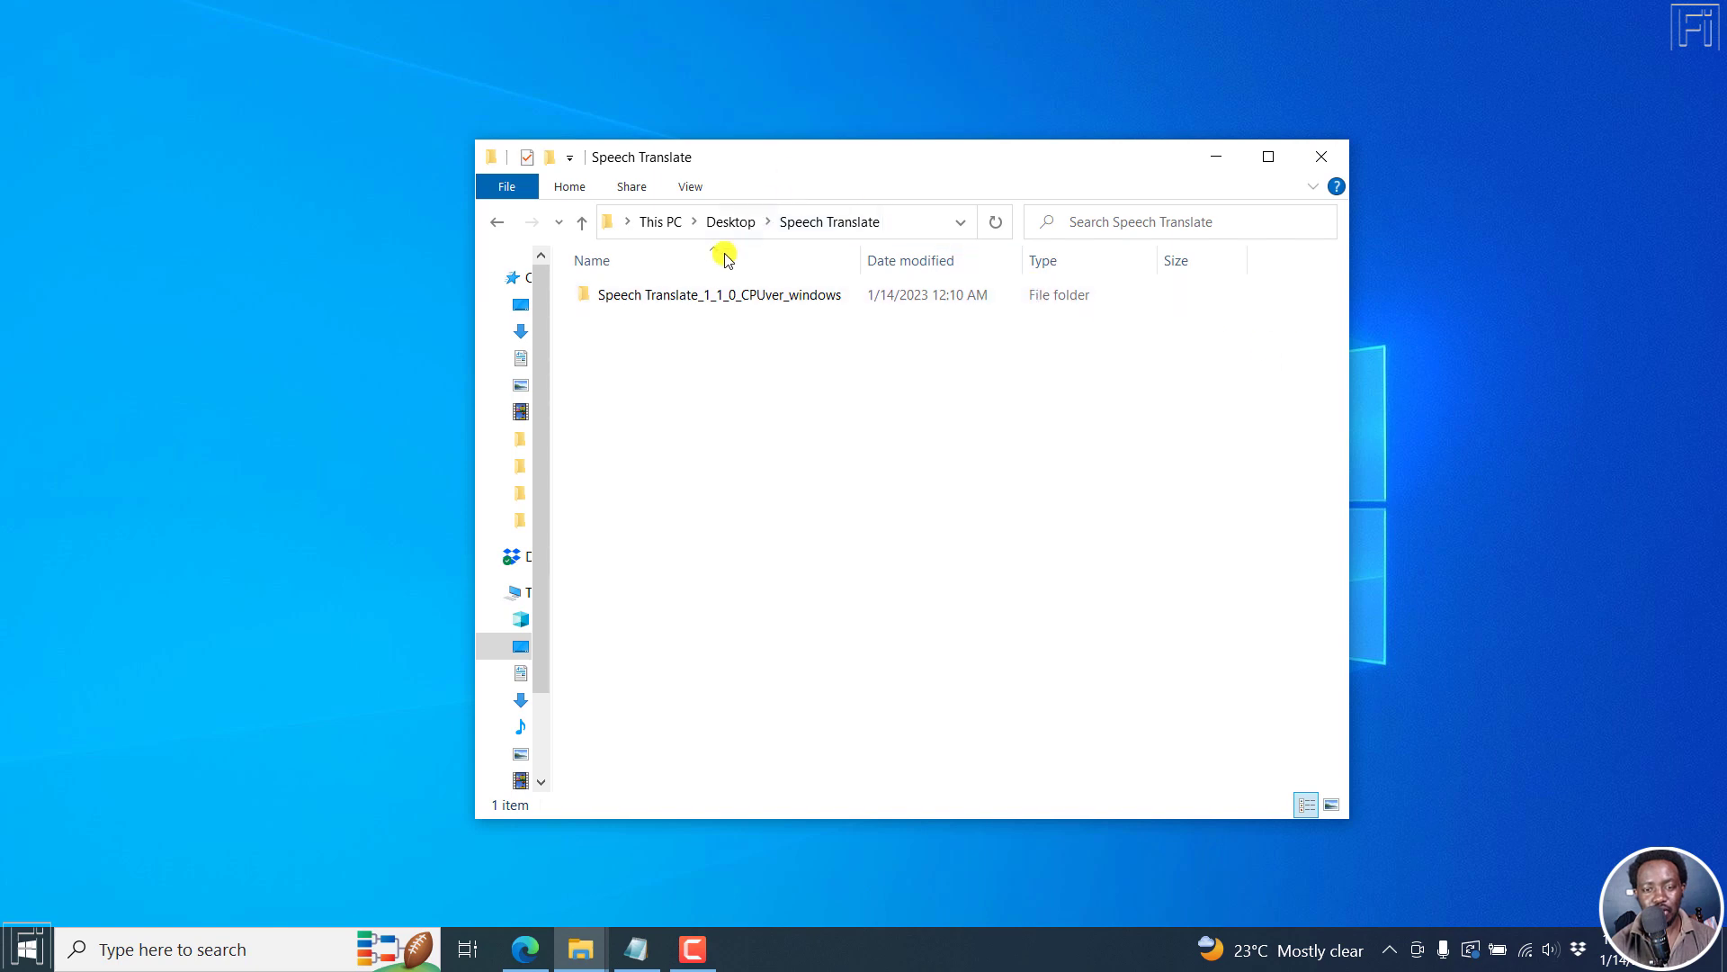
Open the Speech Translate_1_1_0_CPUver_windows folder, maximize it, and scroll down to the application.
{"action": "left_click", "coordinate": [676, 303]}
{"action": "double_click", "coordinate": [675, 303]}
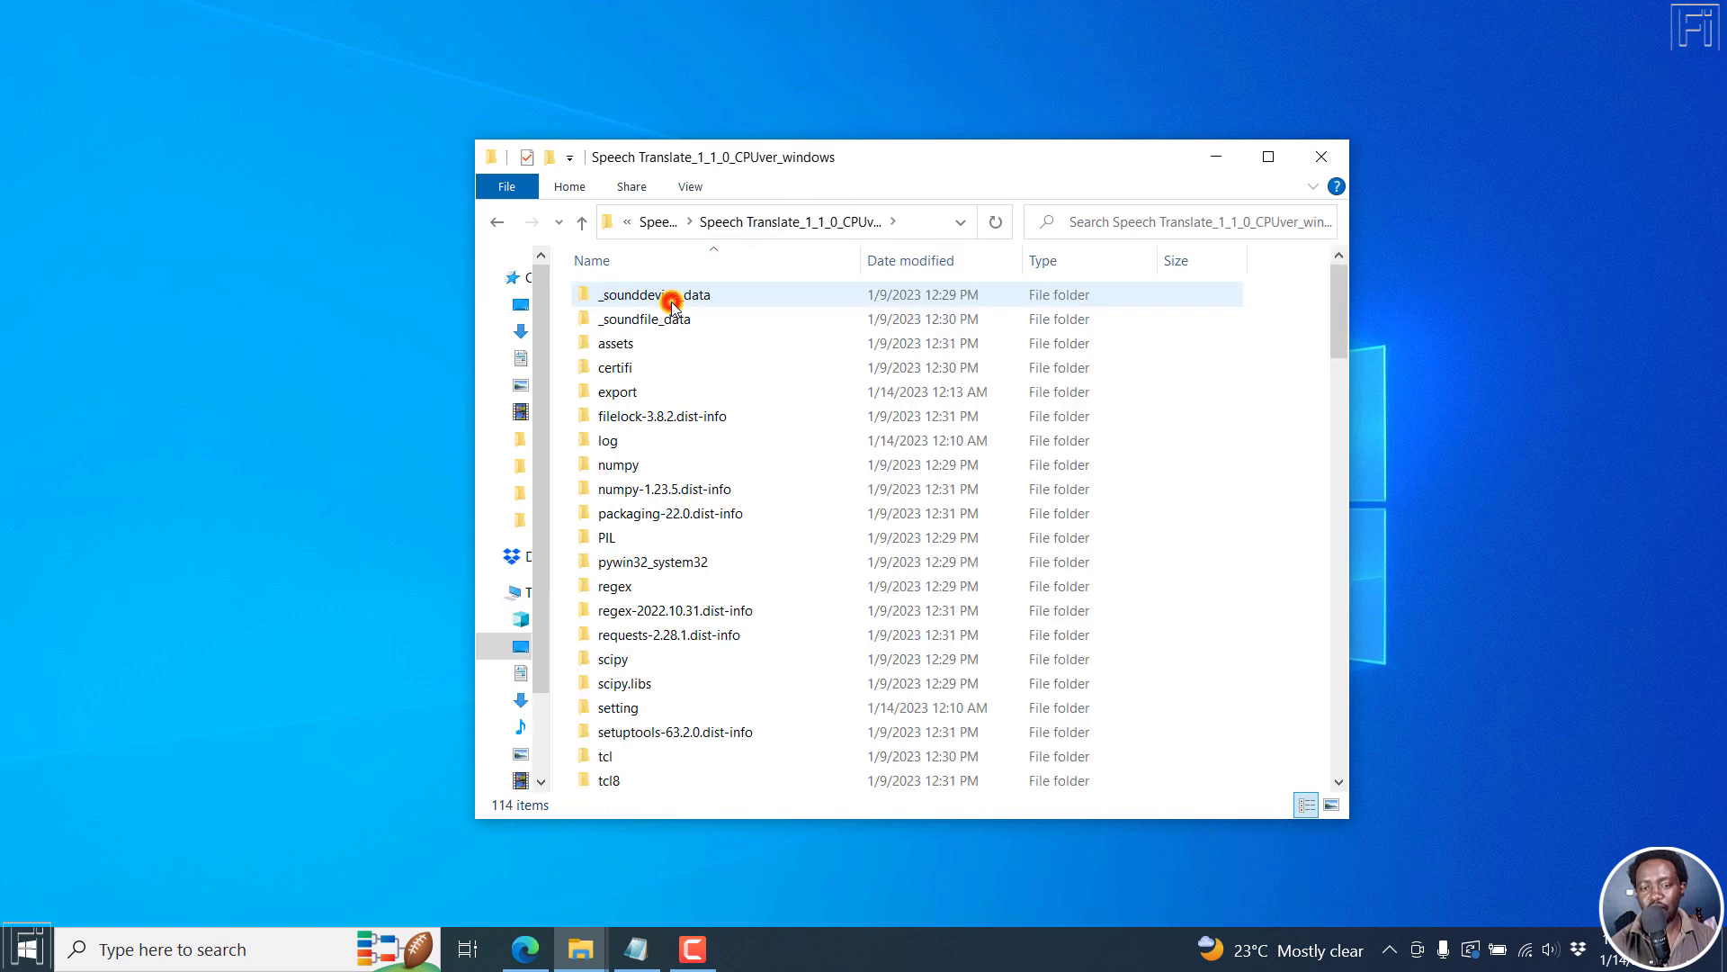
{"action": "left_click", "coordinate": [1268, 157]}
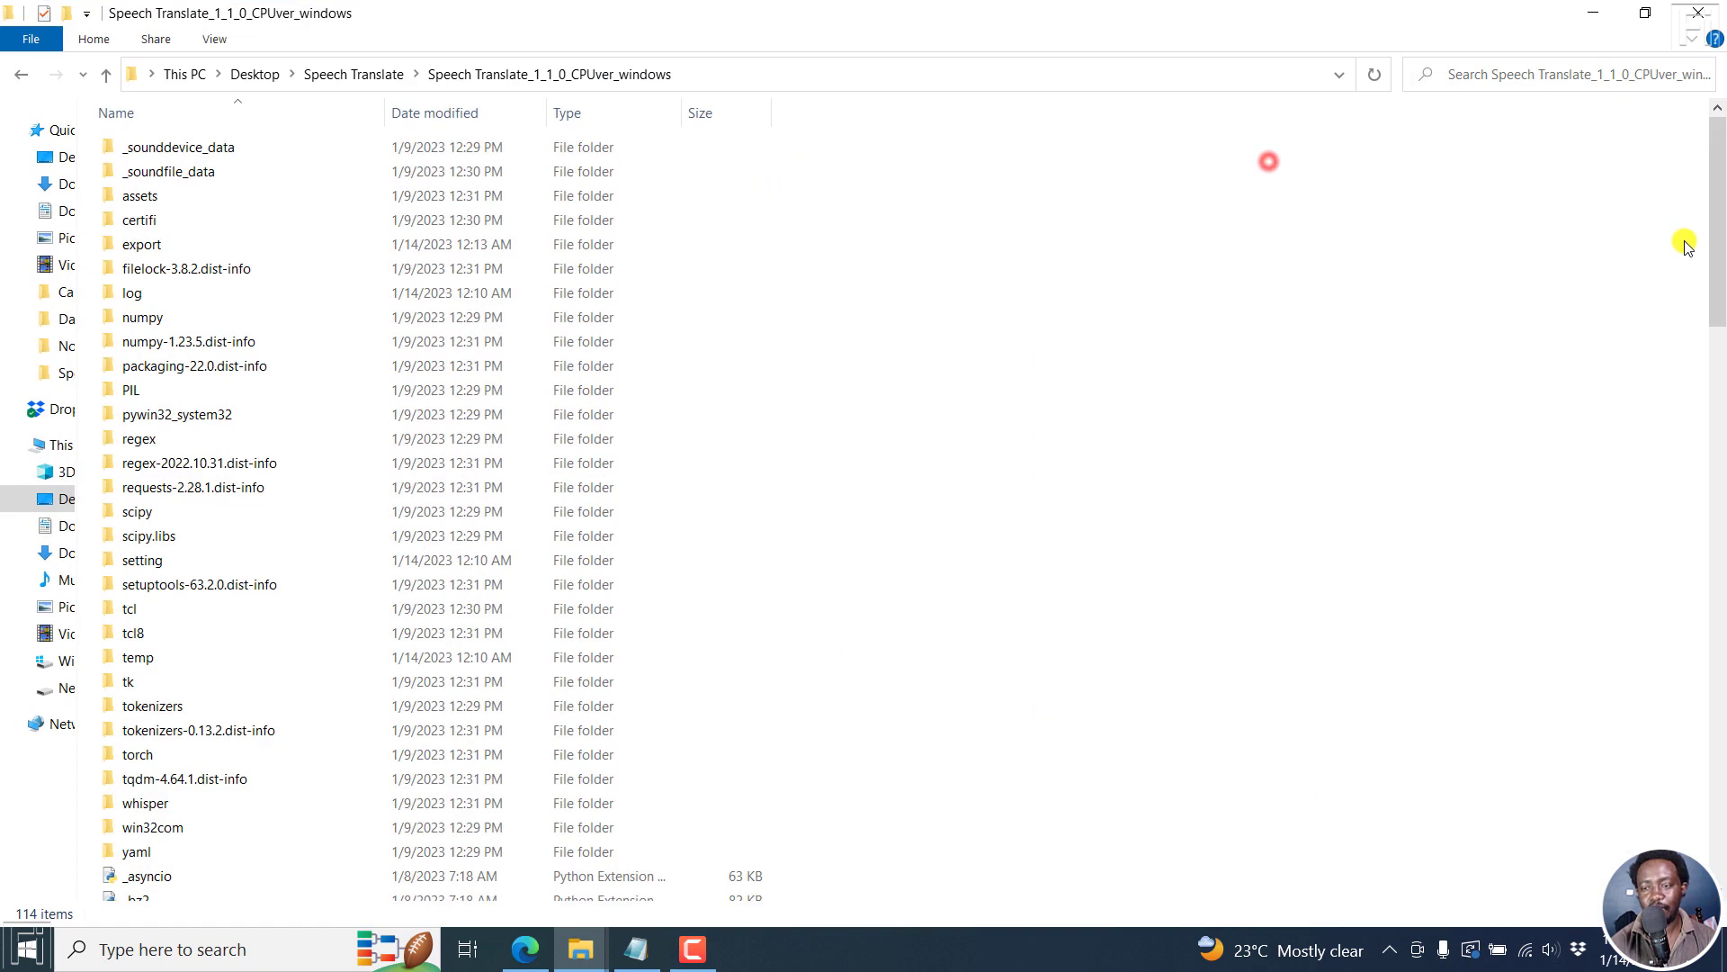
{"action": "left_click_drag", "start_coordinate": [1716, 189], "coordinate": [1718, 739]}
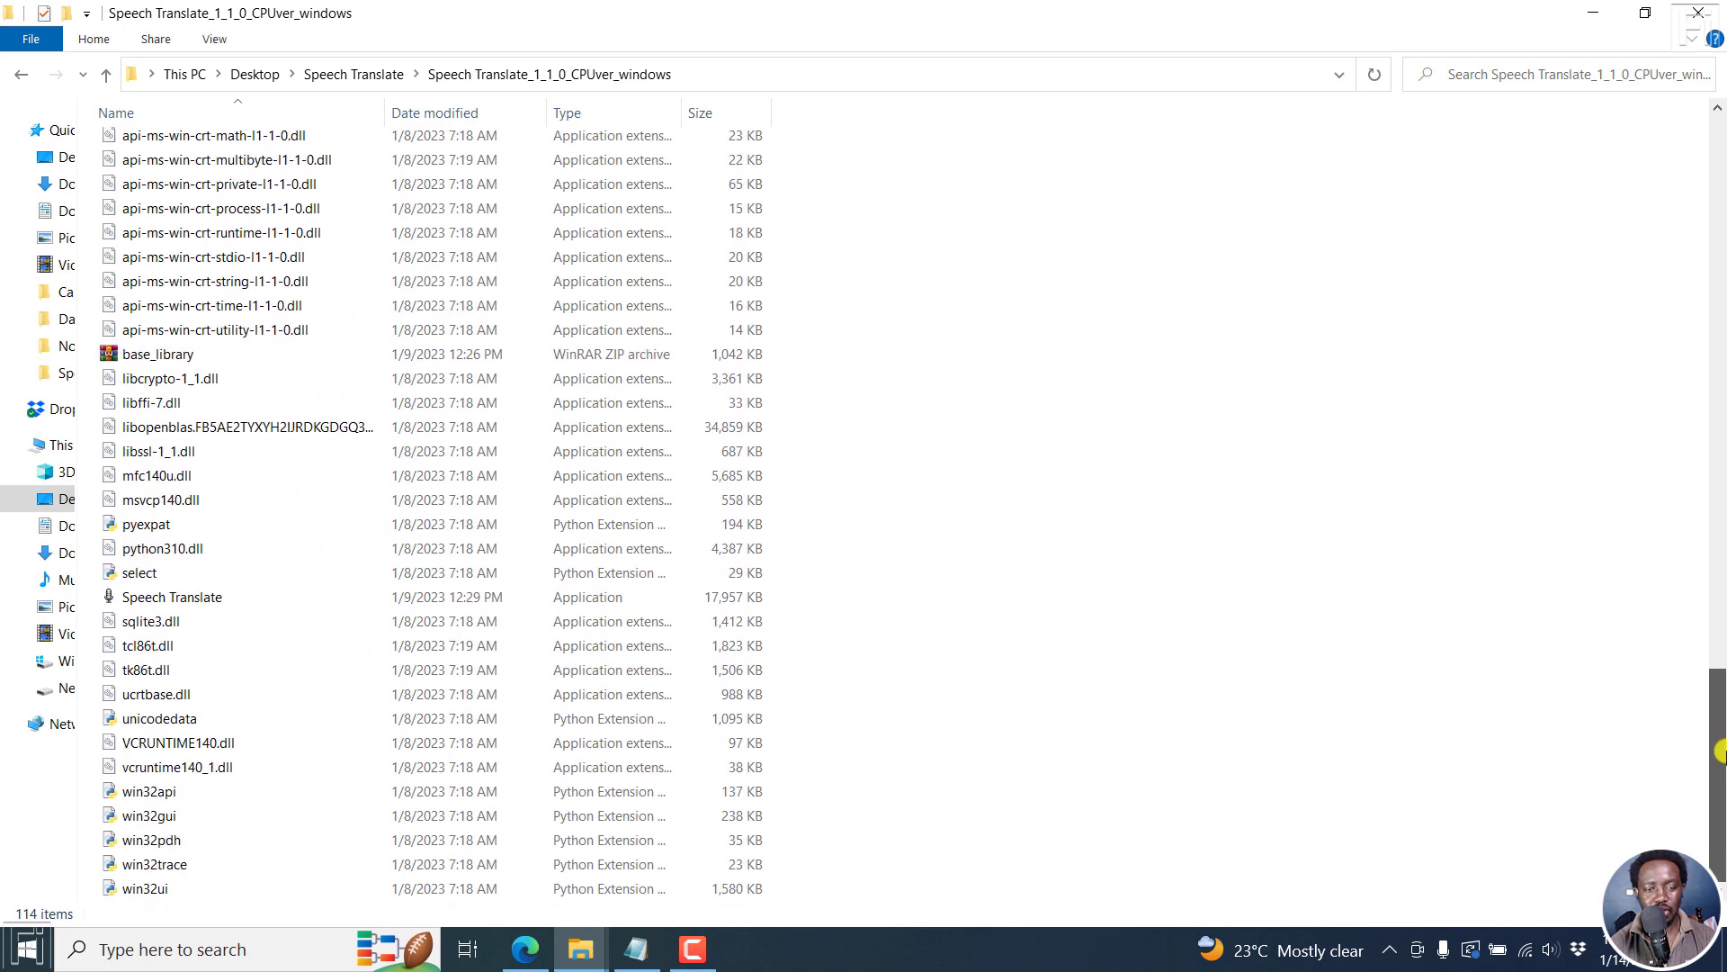
Launch Speech Translate.exe and minimize File Explorer while the app boots.
{"action": "double_click", "coordinate": [171, 597]}
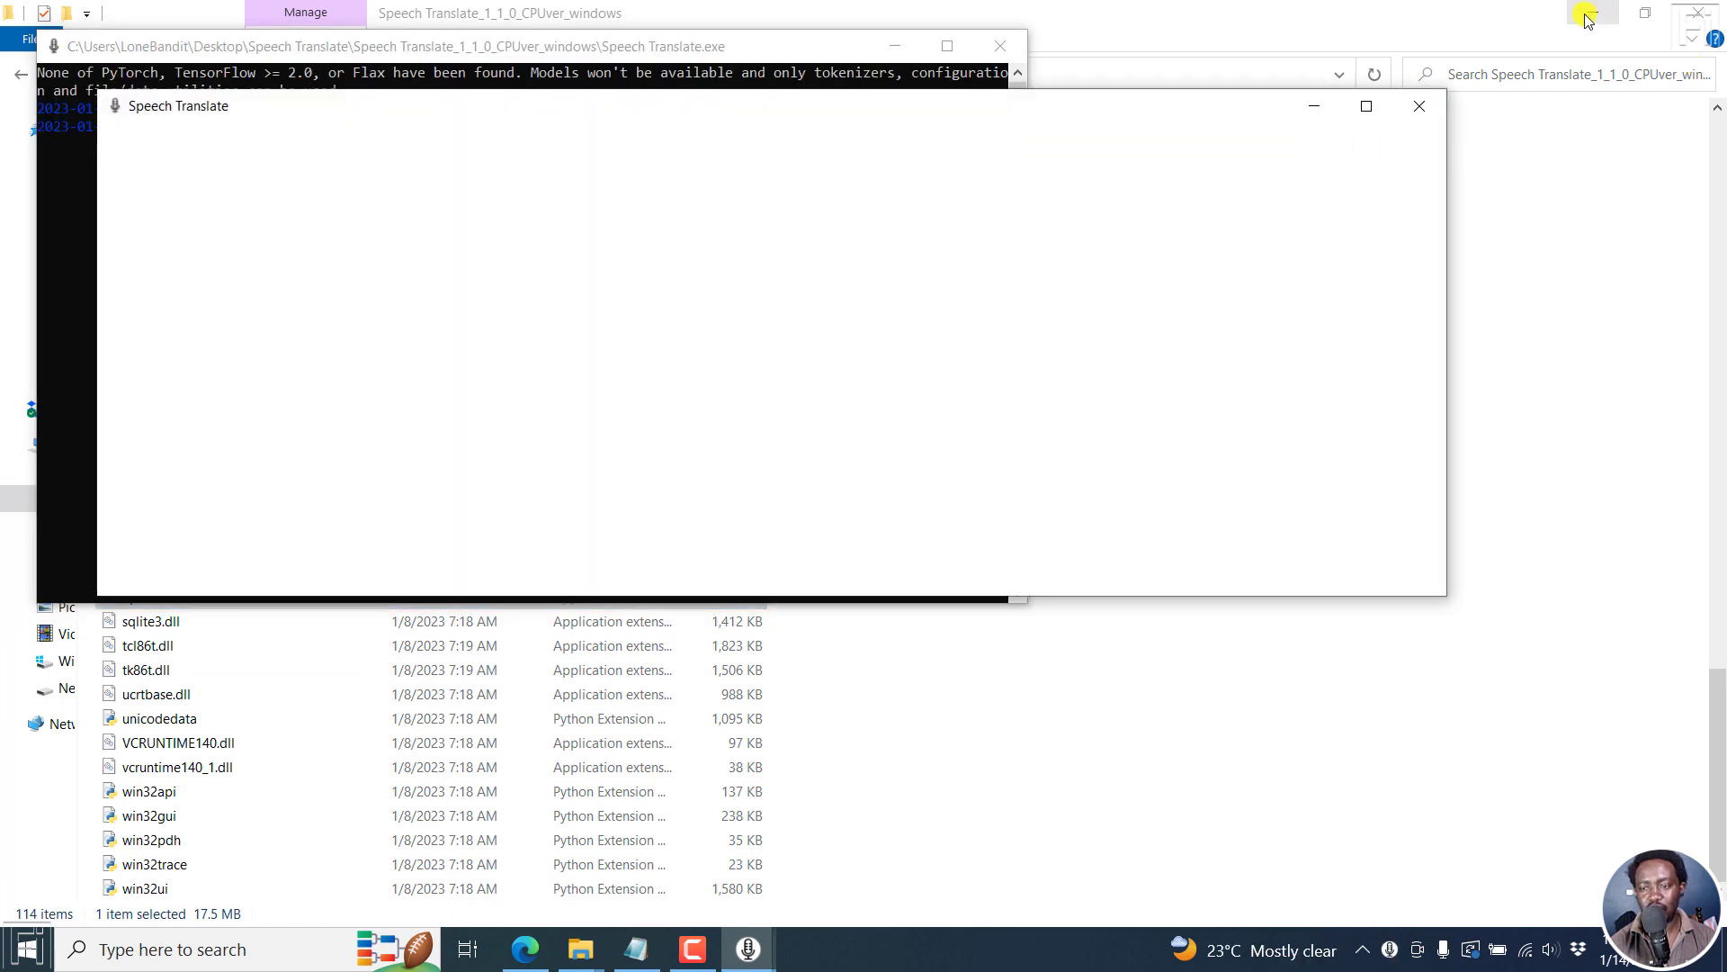
{"action": "left_click", "coordinate": [1585, 13]}
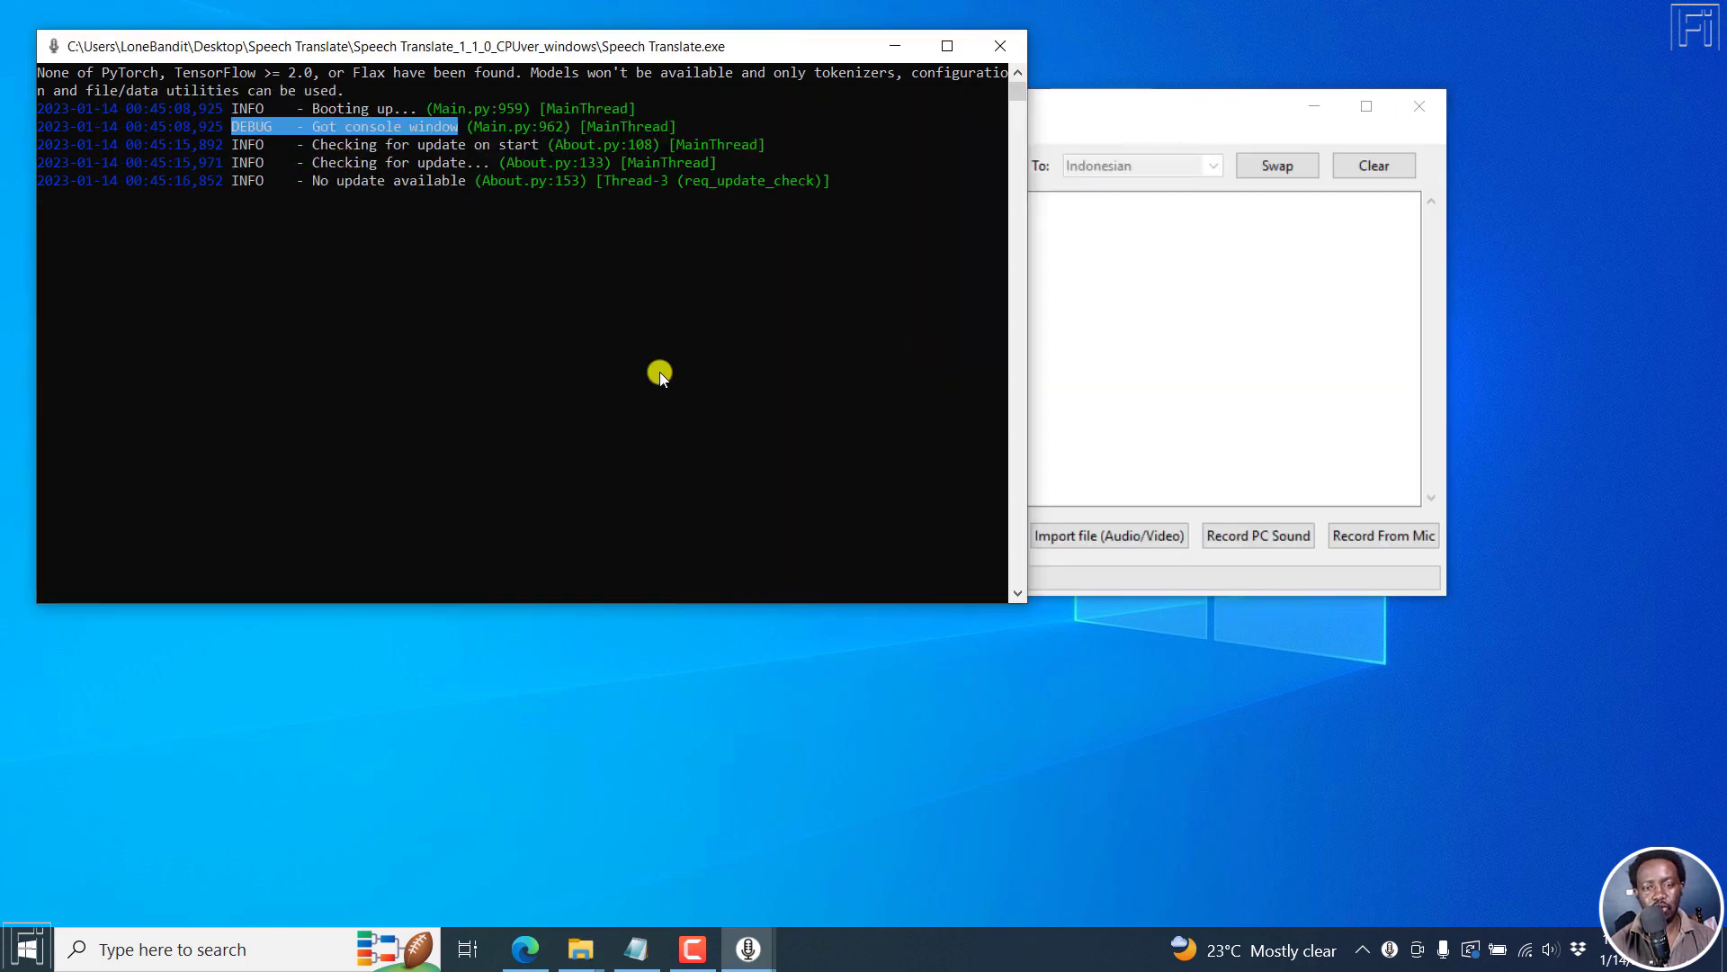
Bring Speech Translate forward, nudge it right, and keep Transcribe as the mode.
{"action": "left_click", "coordinate": [1159, 108]}
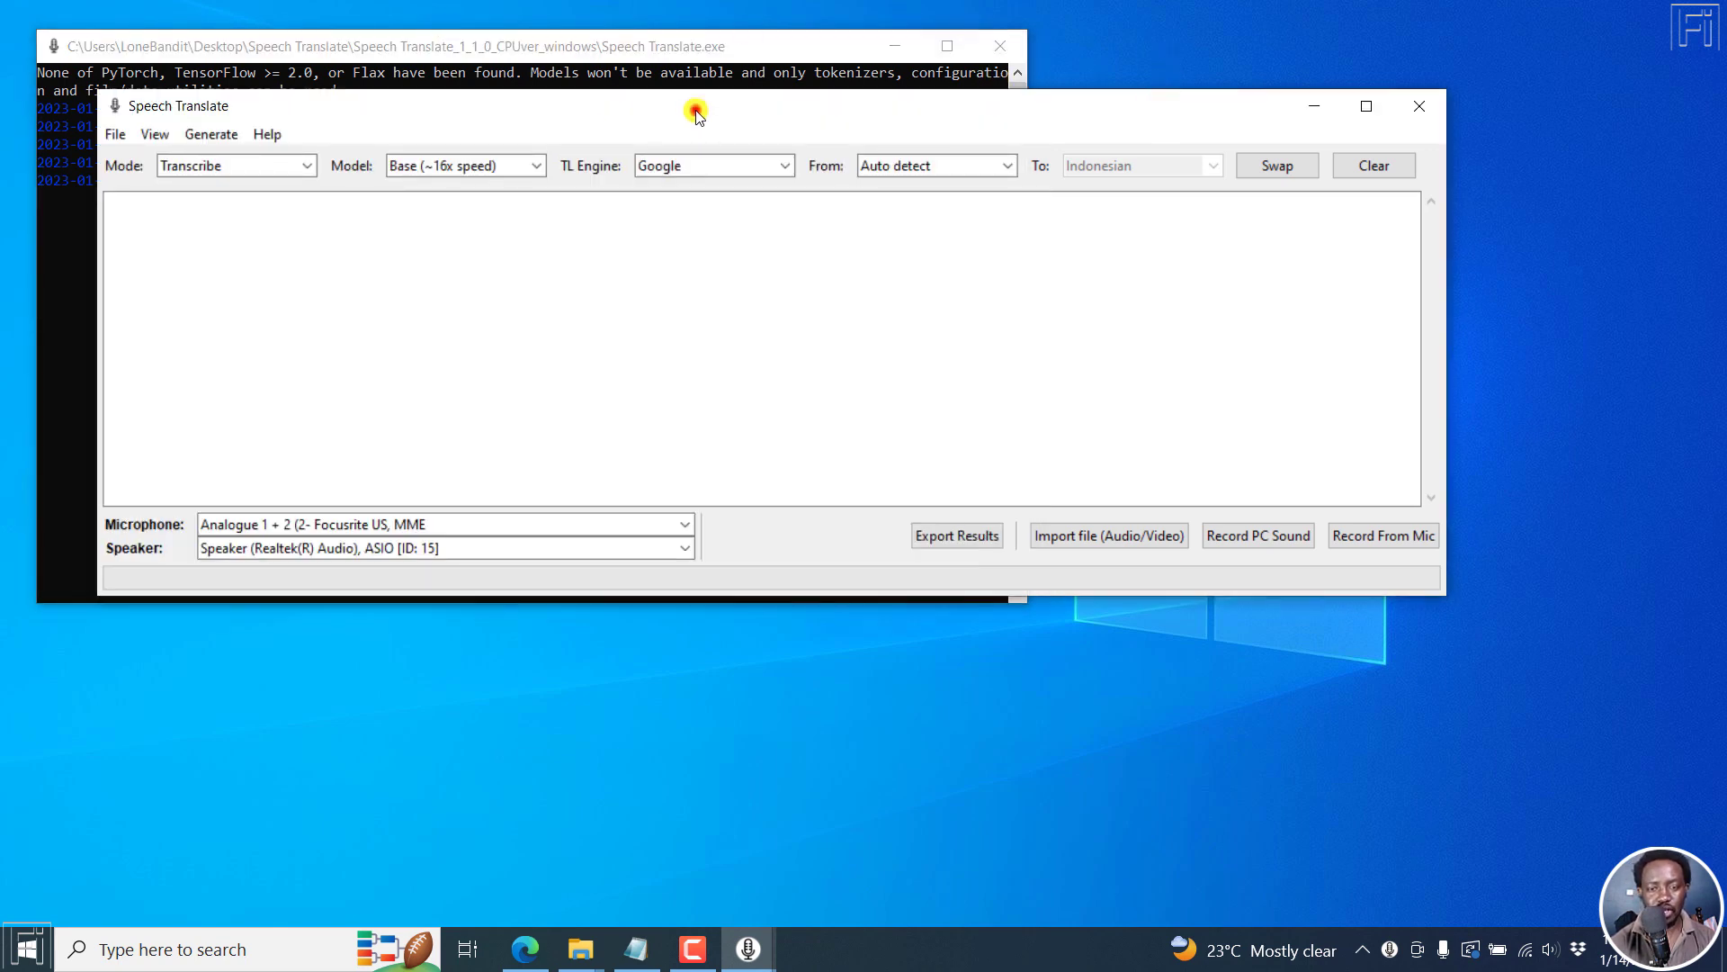
{"action": "left_click_drag", "start_coordinate": [694, 110], "coordinate": [723, 101]}
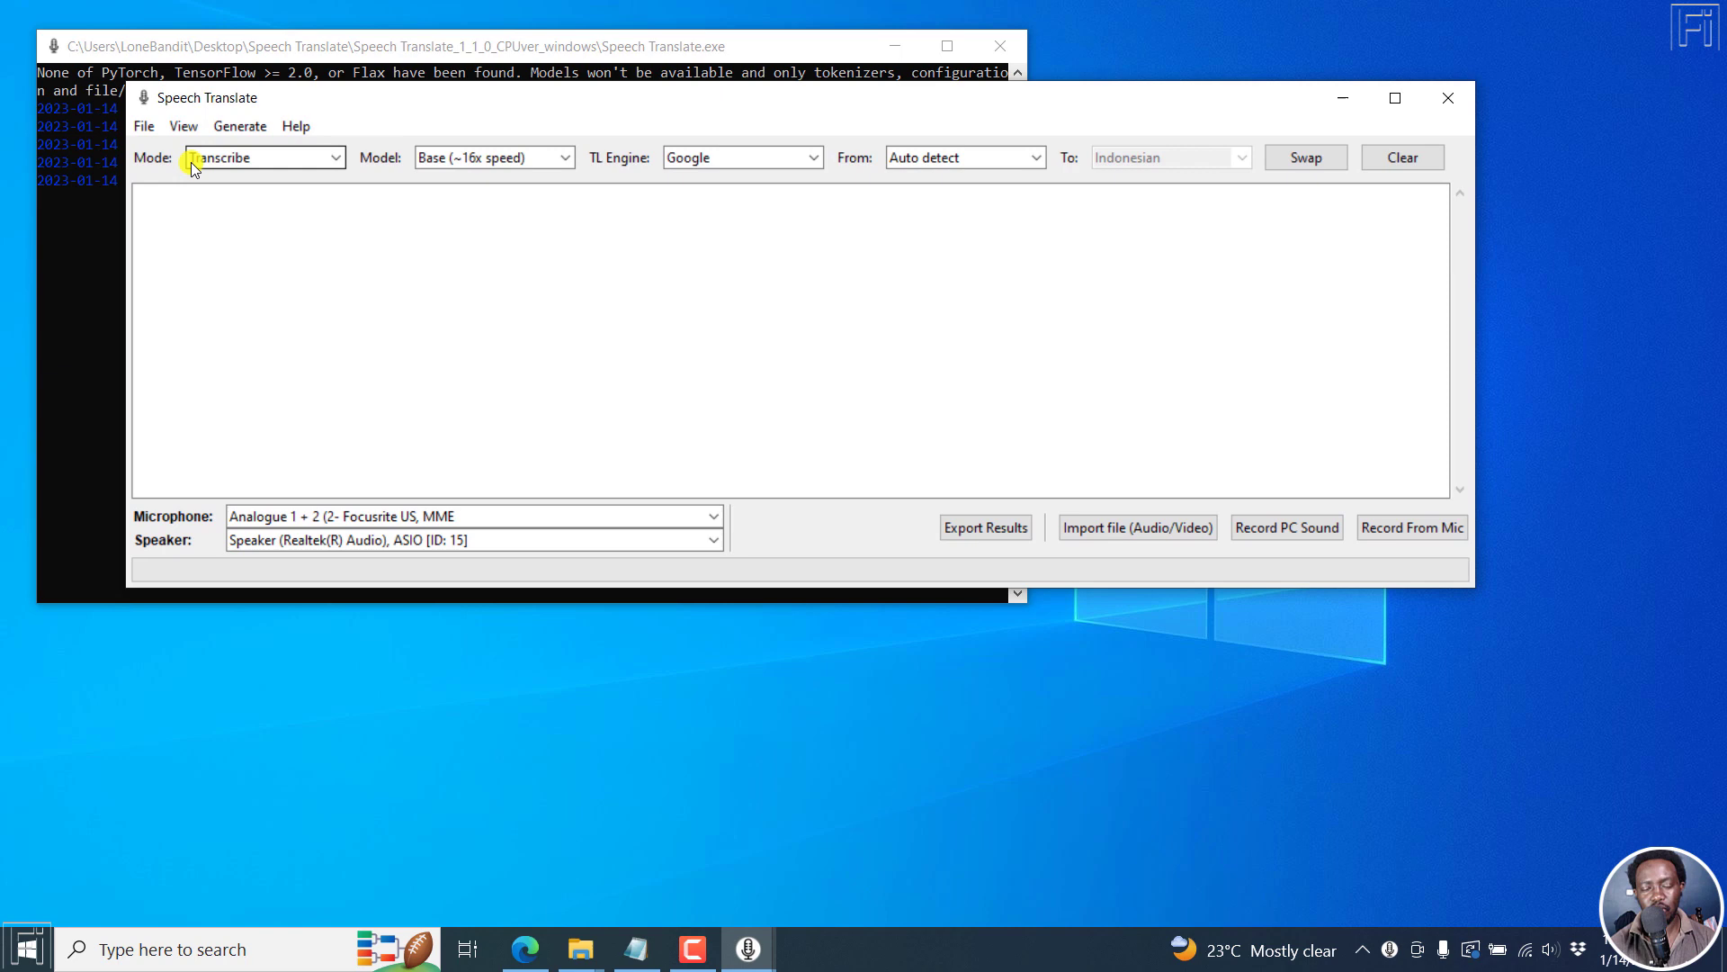
{"action": "left_click", "coordinate": [275, 166]}
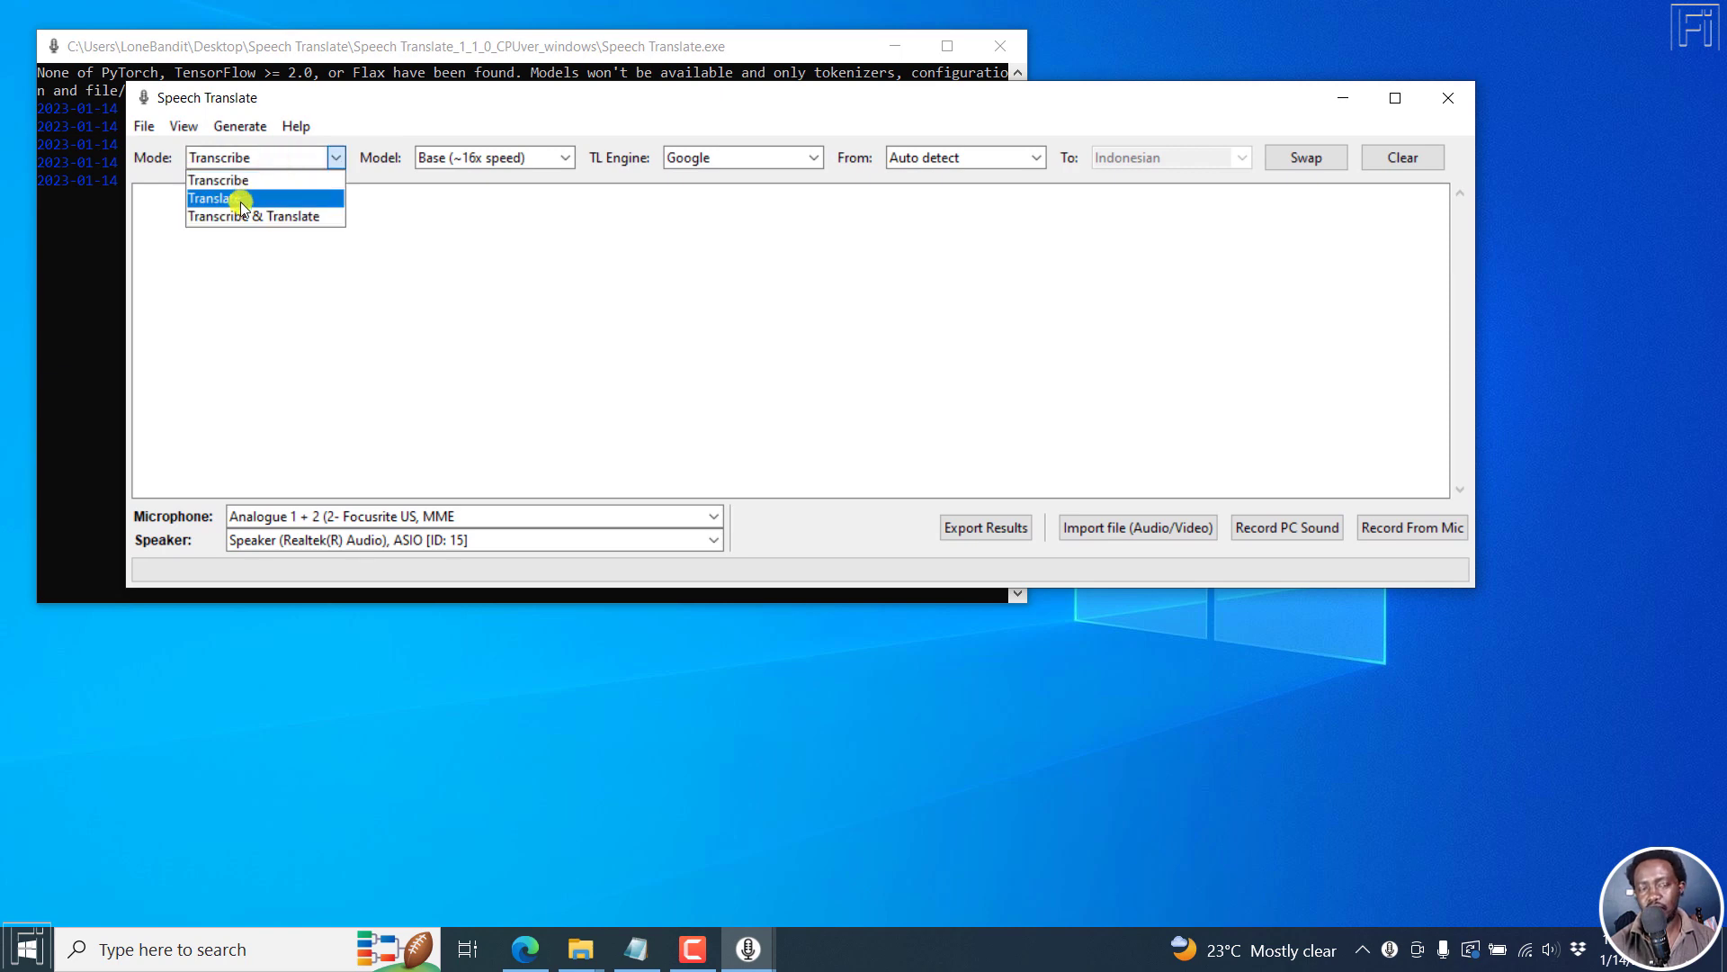
{"action": "left_click", "coordinate": [497, 96]}
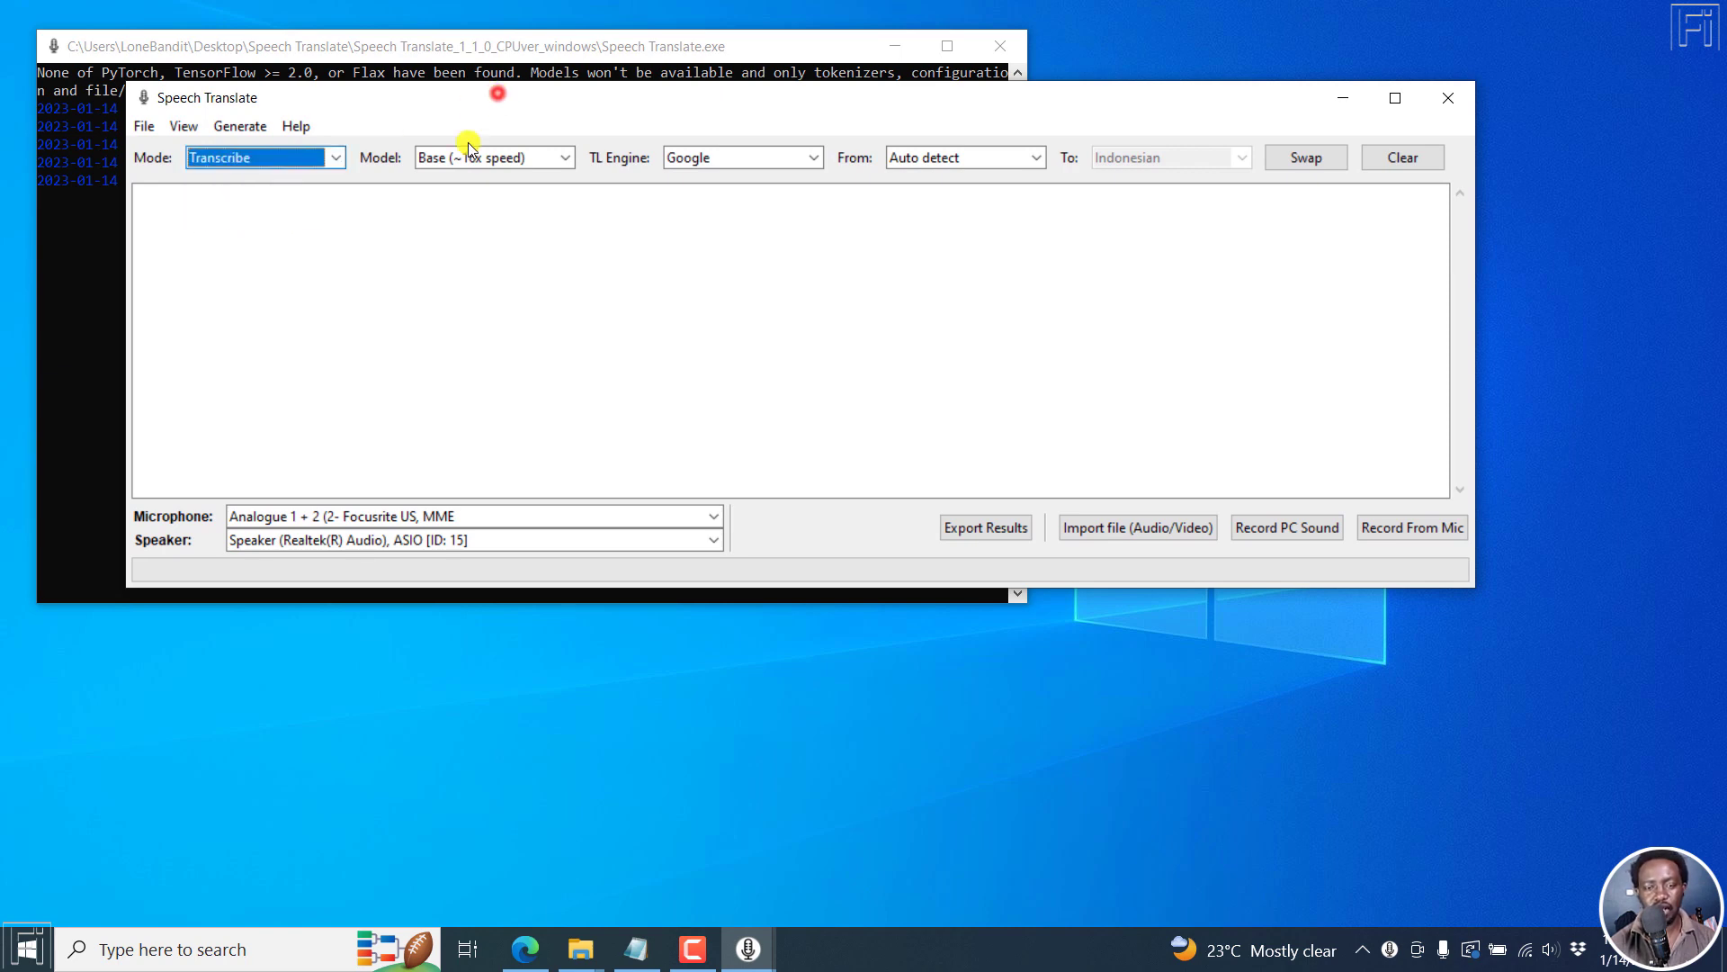
Keep the Base (~16x speed) model and reconfirm Transcribe mode.
{"action": "left_click", "coordinate": [491, 157]}
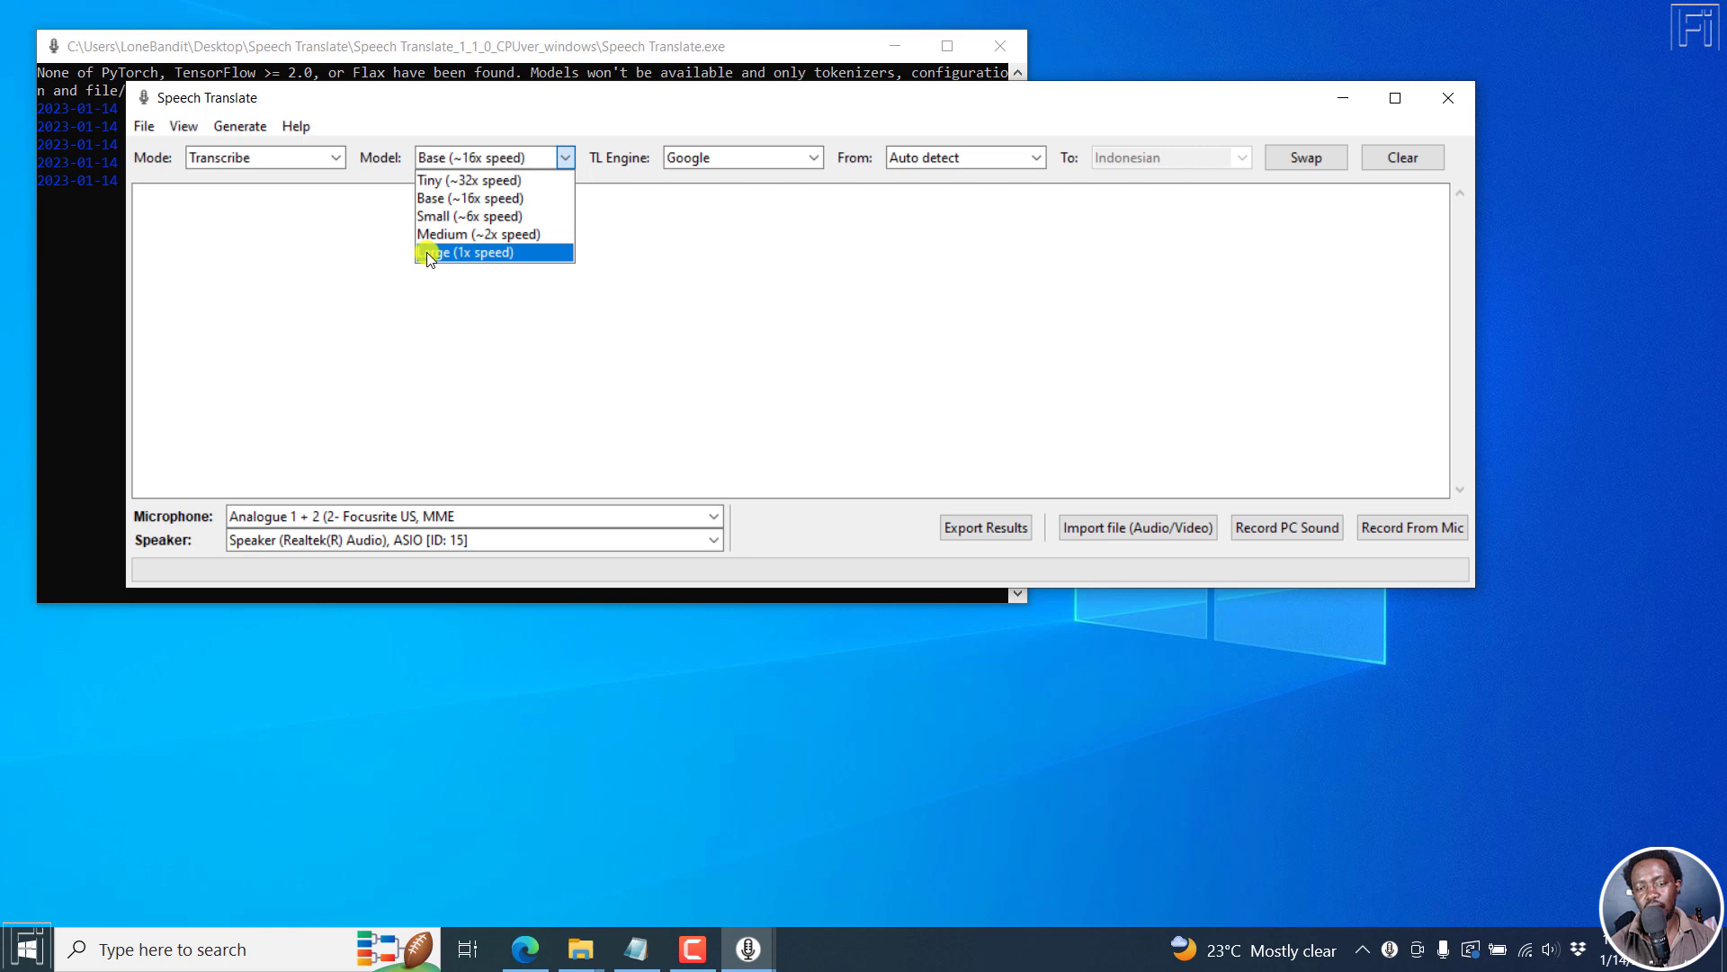
{"action": "left_click", "coordinate": [455, 197]}
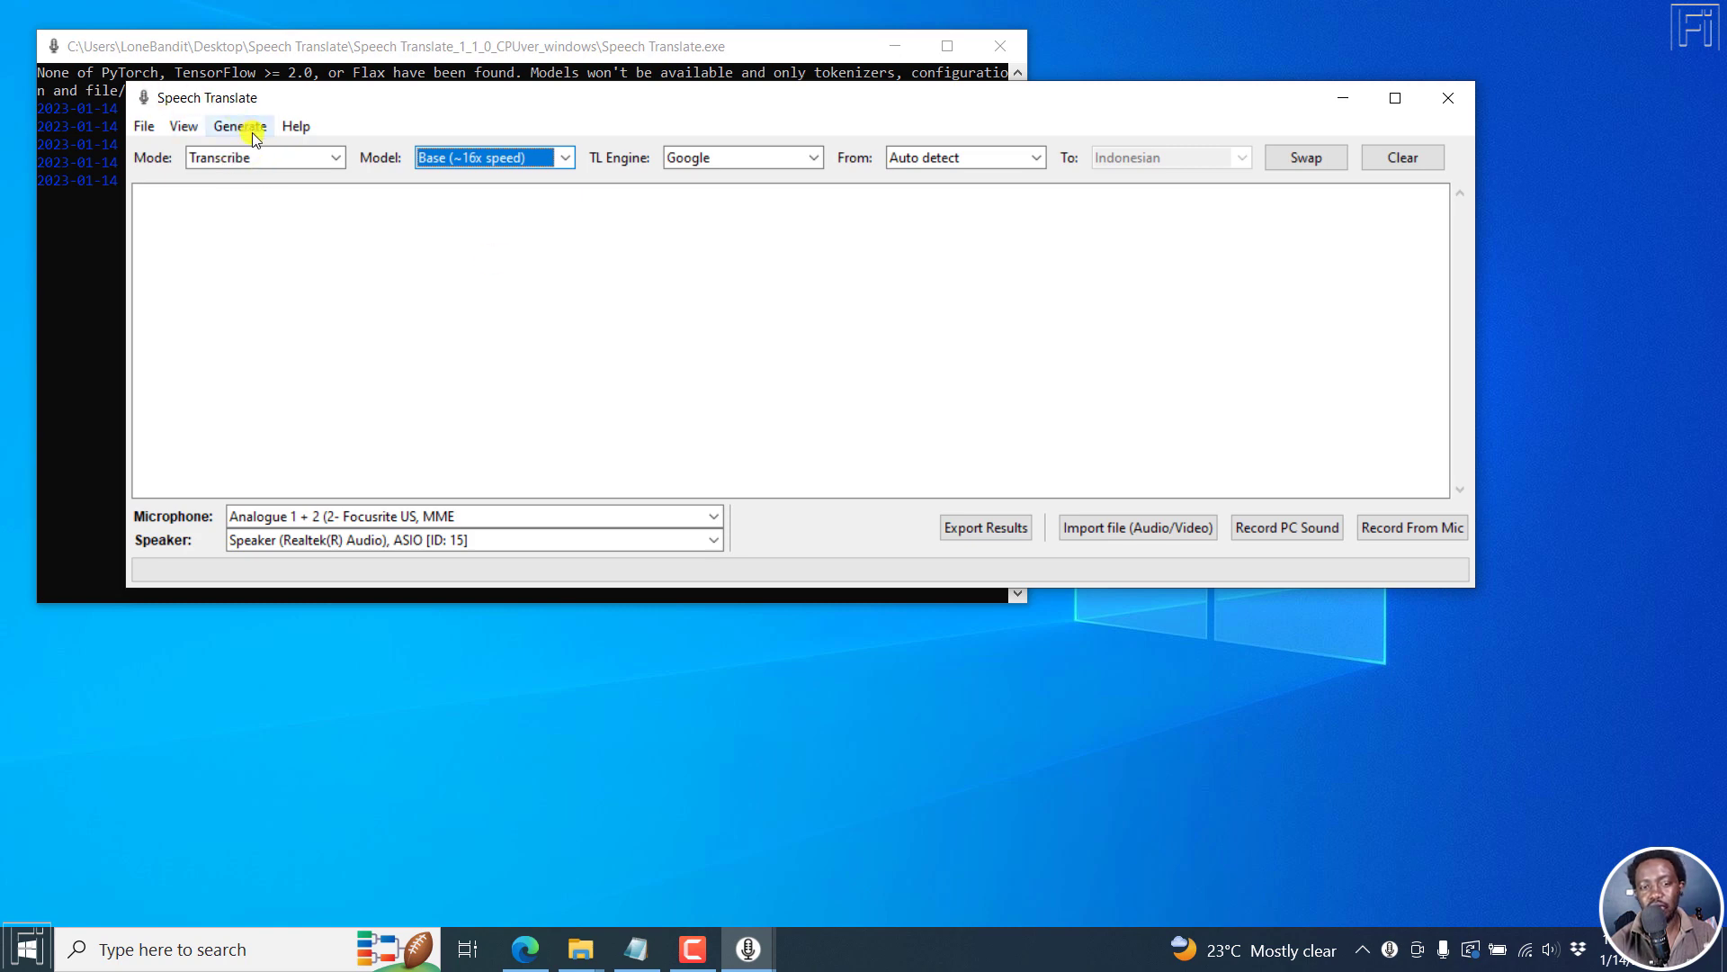
{"action": "left_click", "coordinate": [251, 158]}
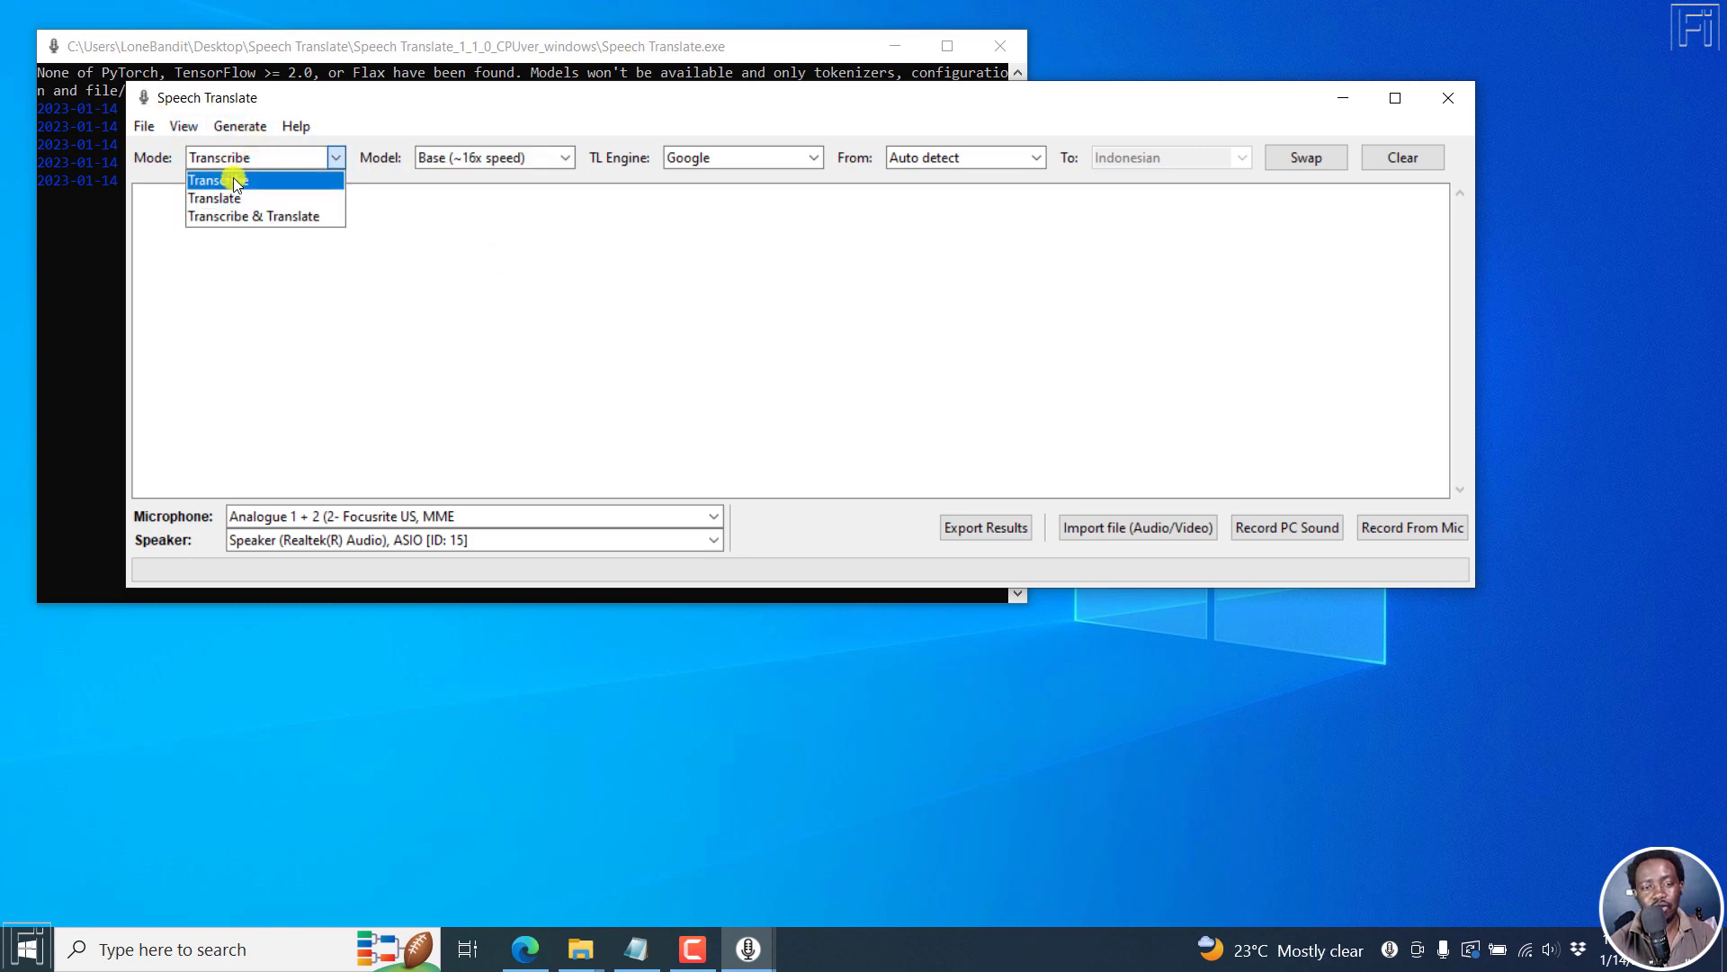
{"action": "left_click", "coordinate": [559, 110]}
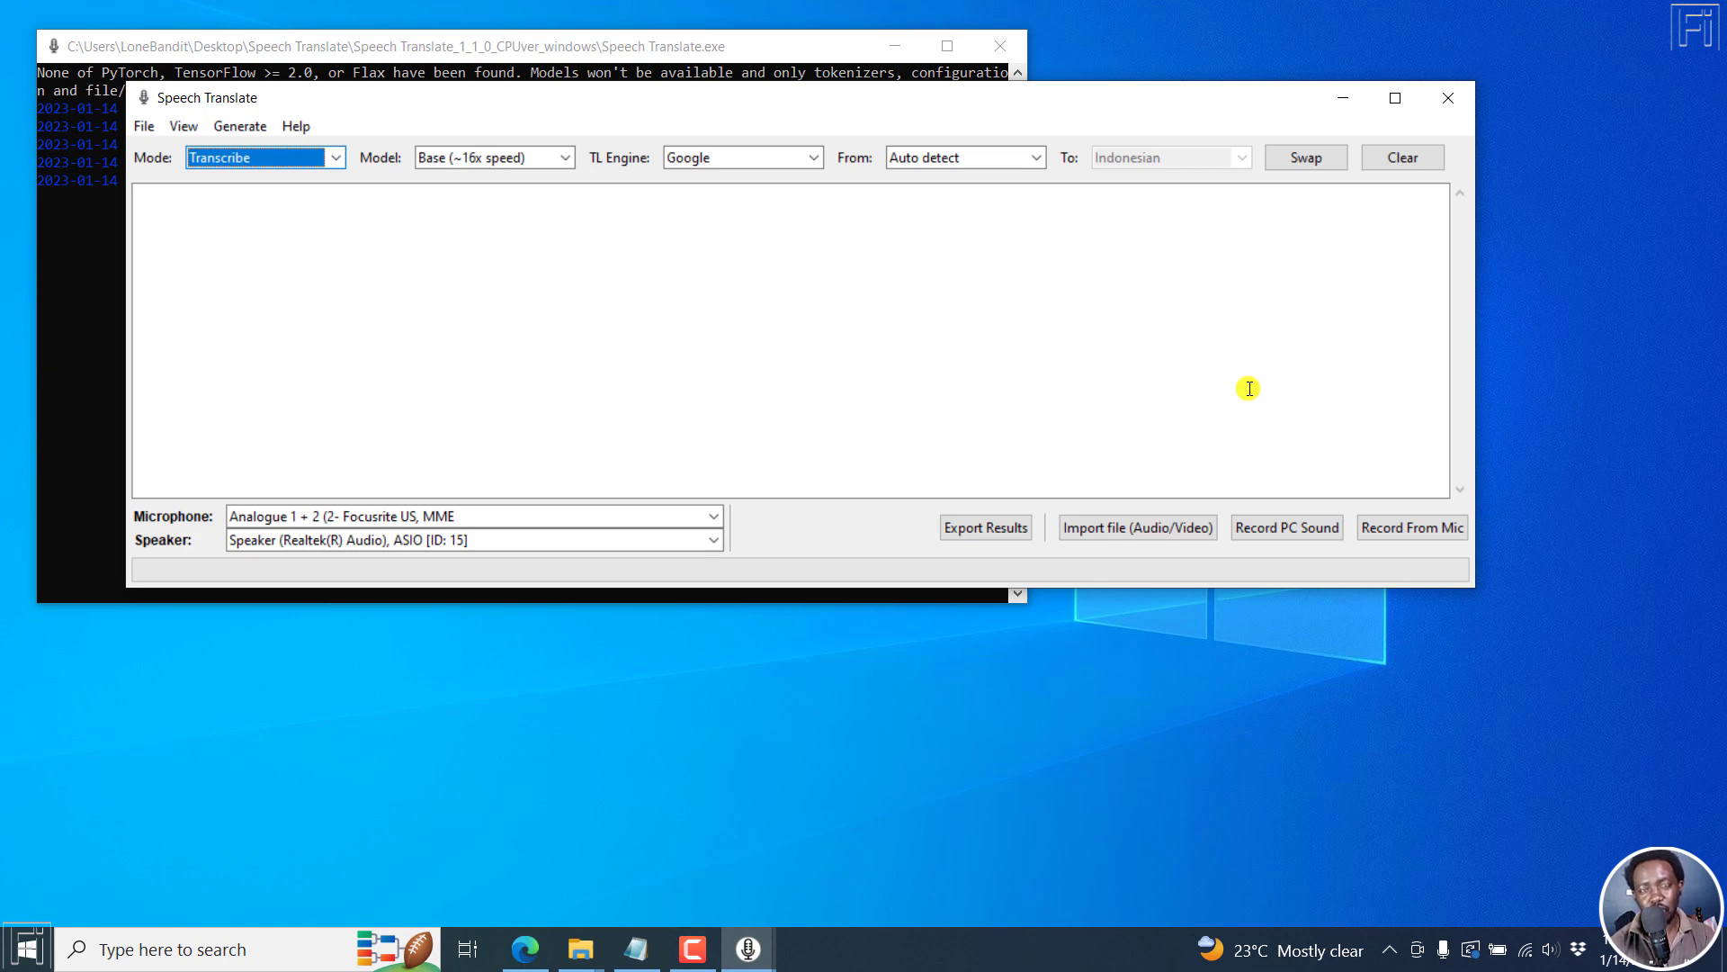
Import the How to Use ChatGPT .m4a file for transcription and move the window aside.
{"action": "left_click", "coordinate": [1121, 537]}
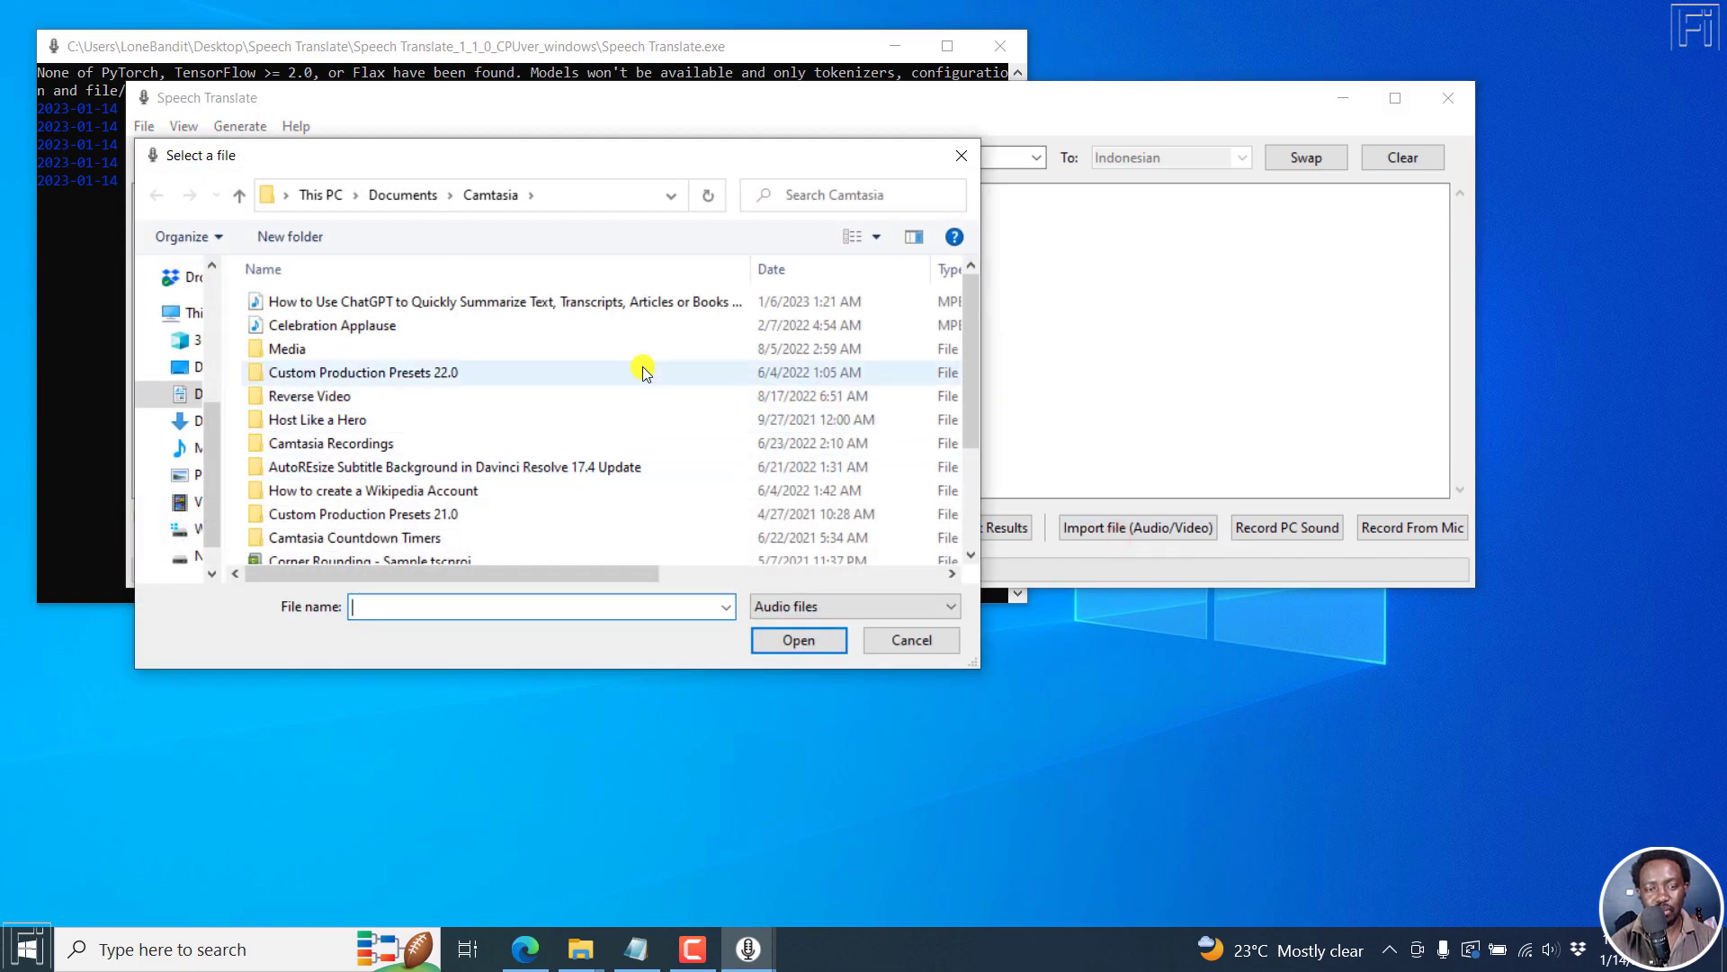
{"action": "left_click", "coordinate": [547, 302]}
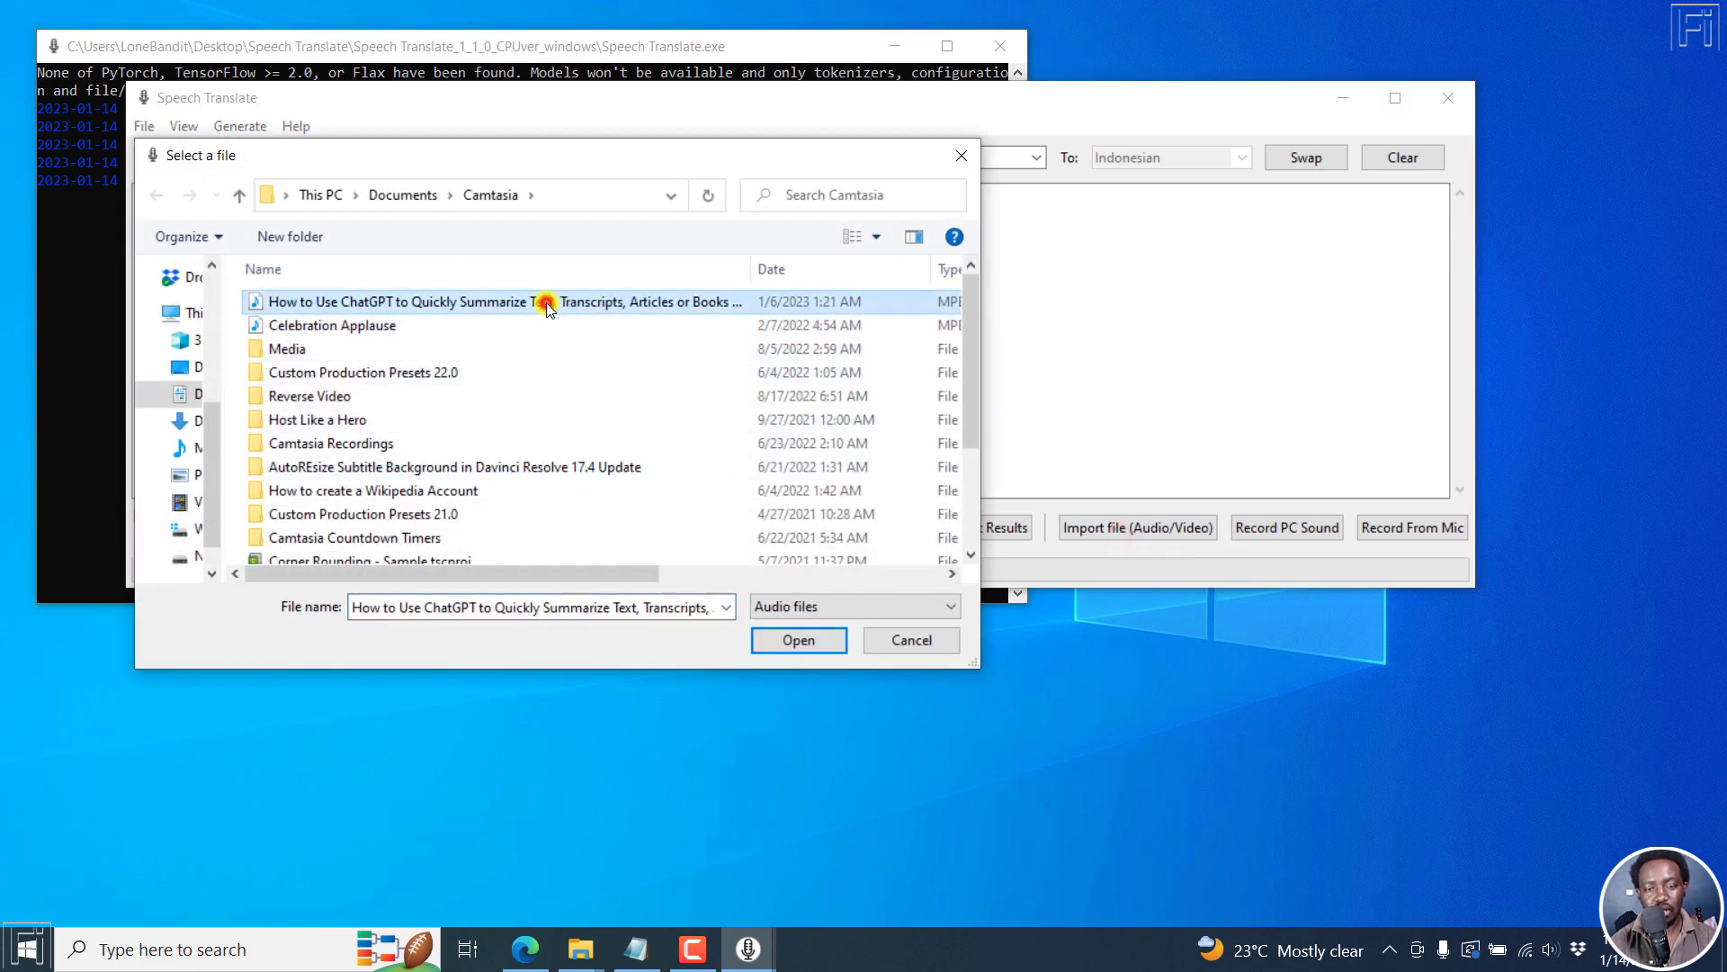
{"action": "left_click", "coordinate": [799, 641]}
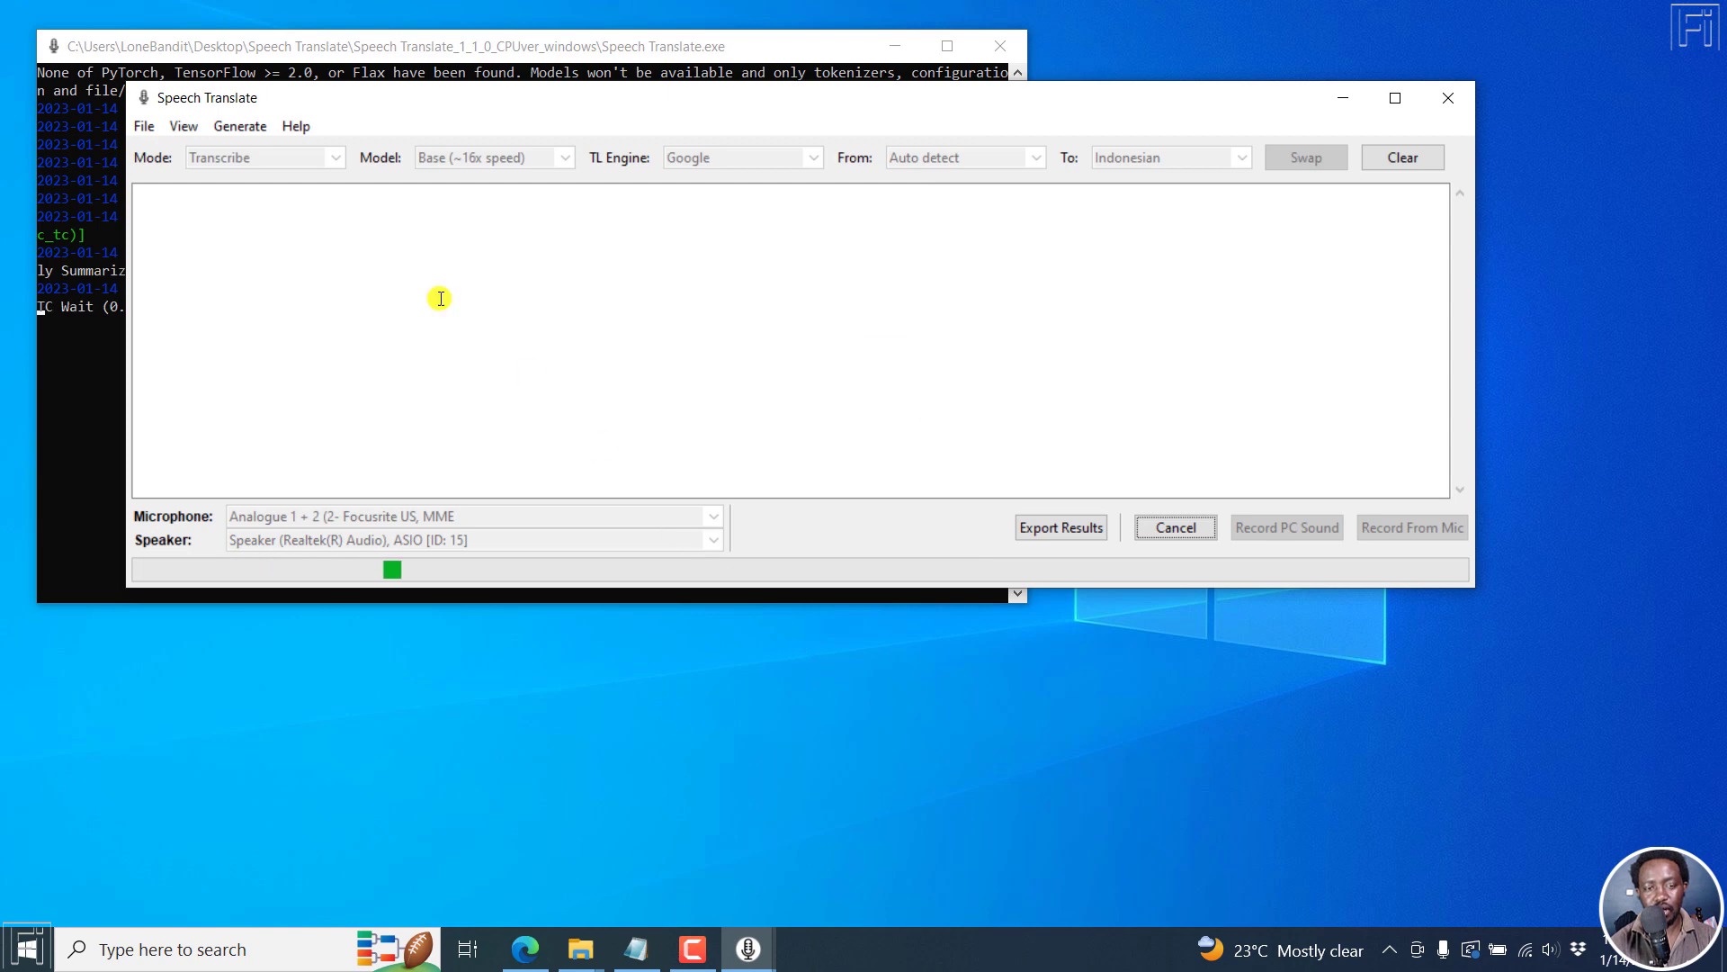
{"action": "left_click_drag", "start_coordinate": [478, 98], "coordinate": [504, 417]}
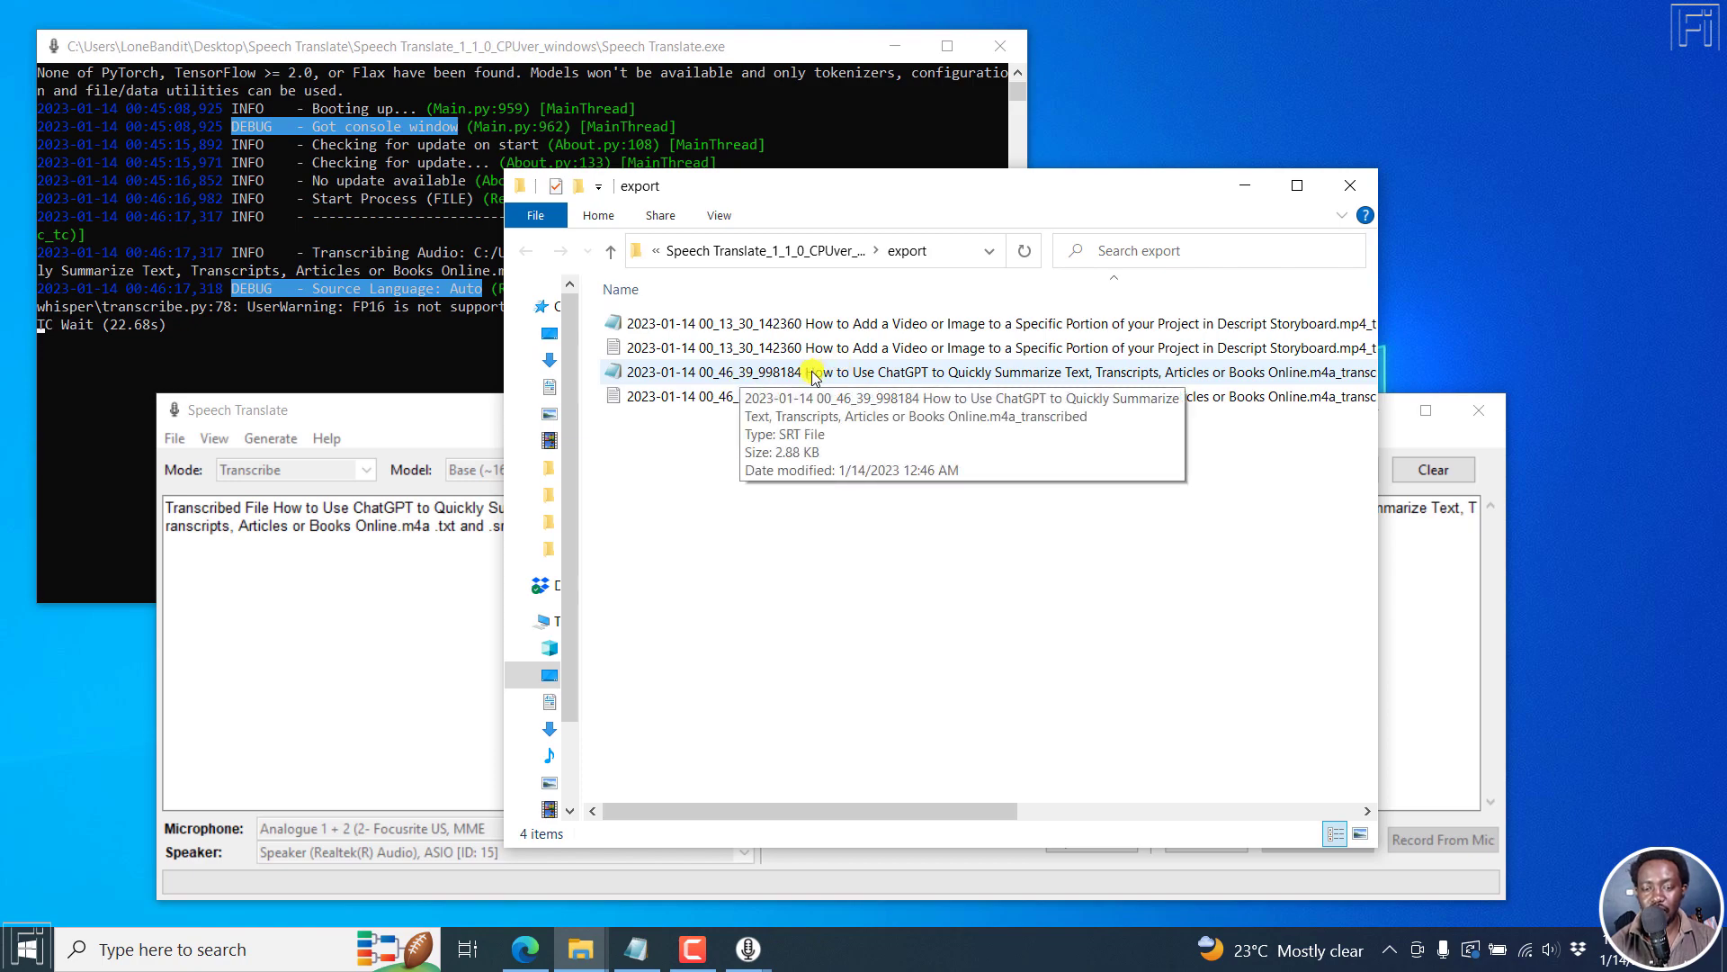
Review the timestamped .srt transcript in Notepad, then close it.
{"action": "double_click", "coordinate": [812, 374]}
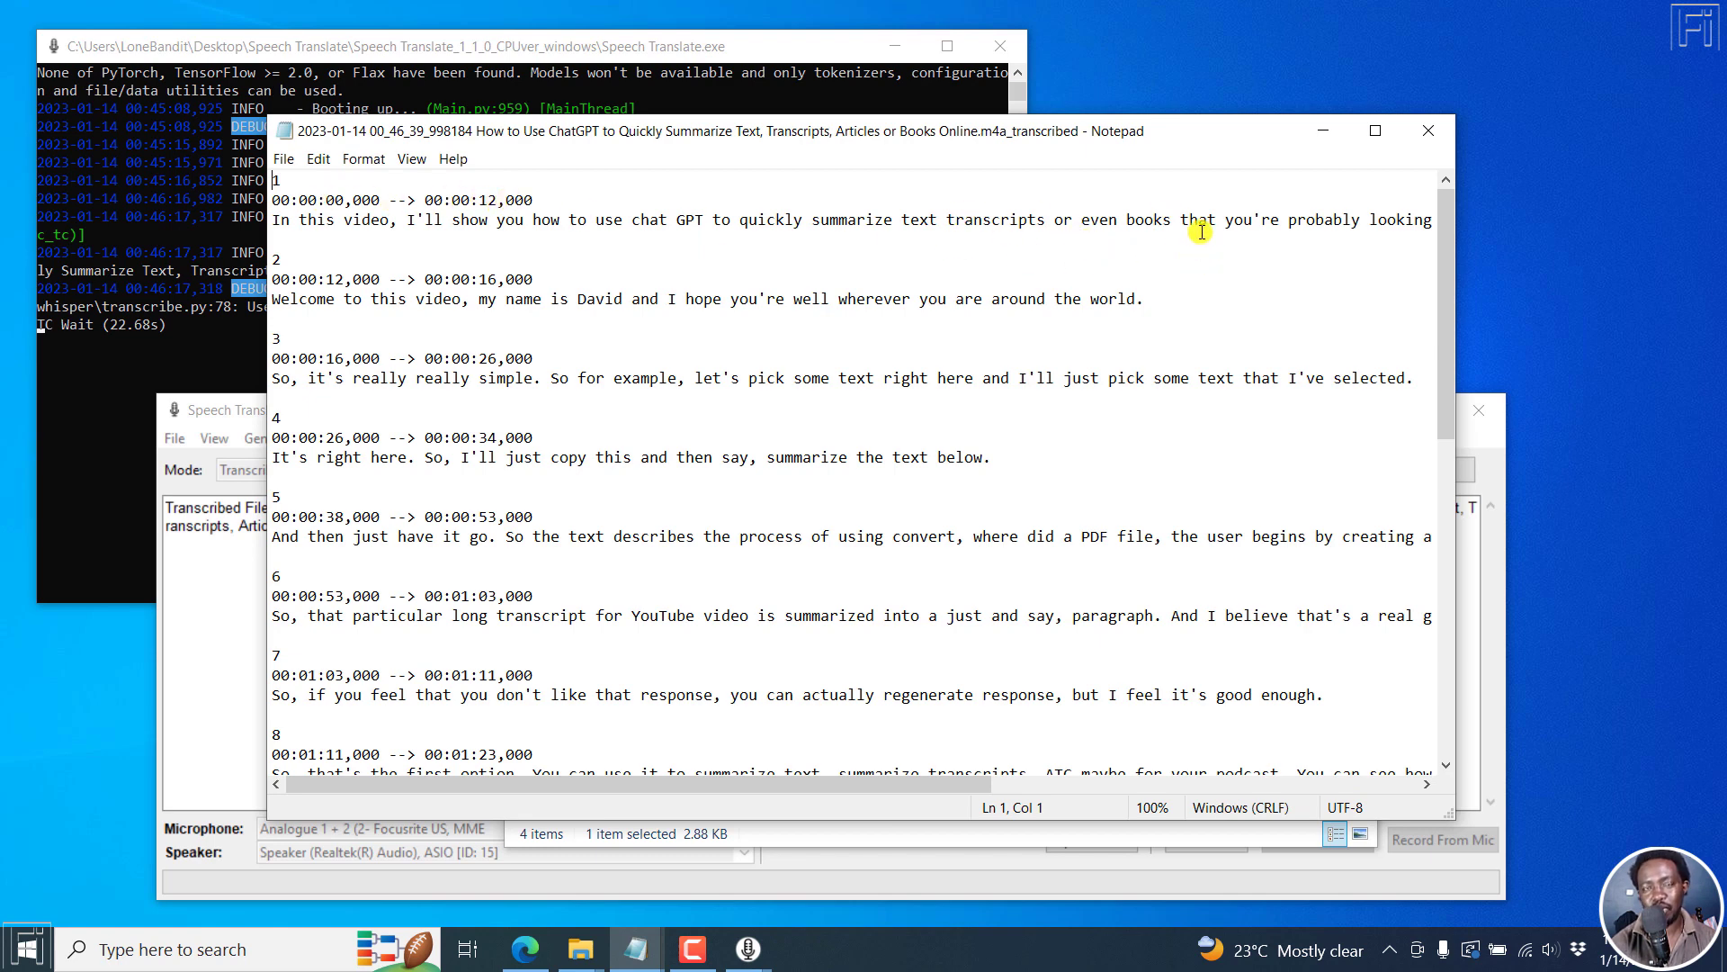
{"action": "left_click", "coordinate": [1436, 128]}
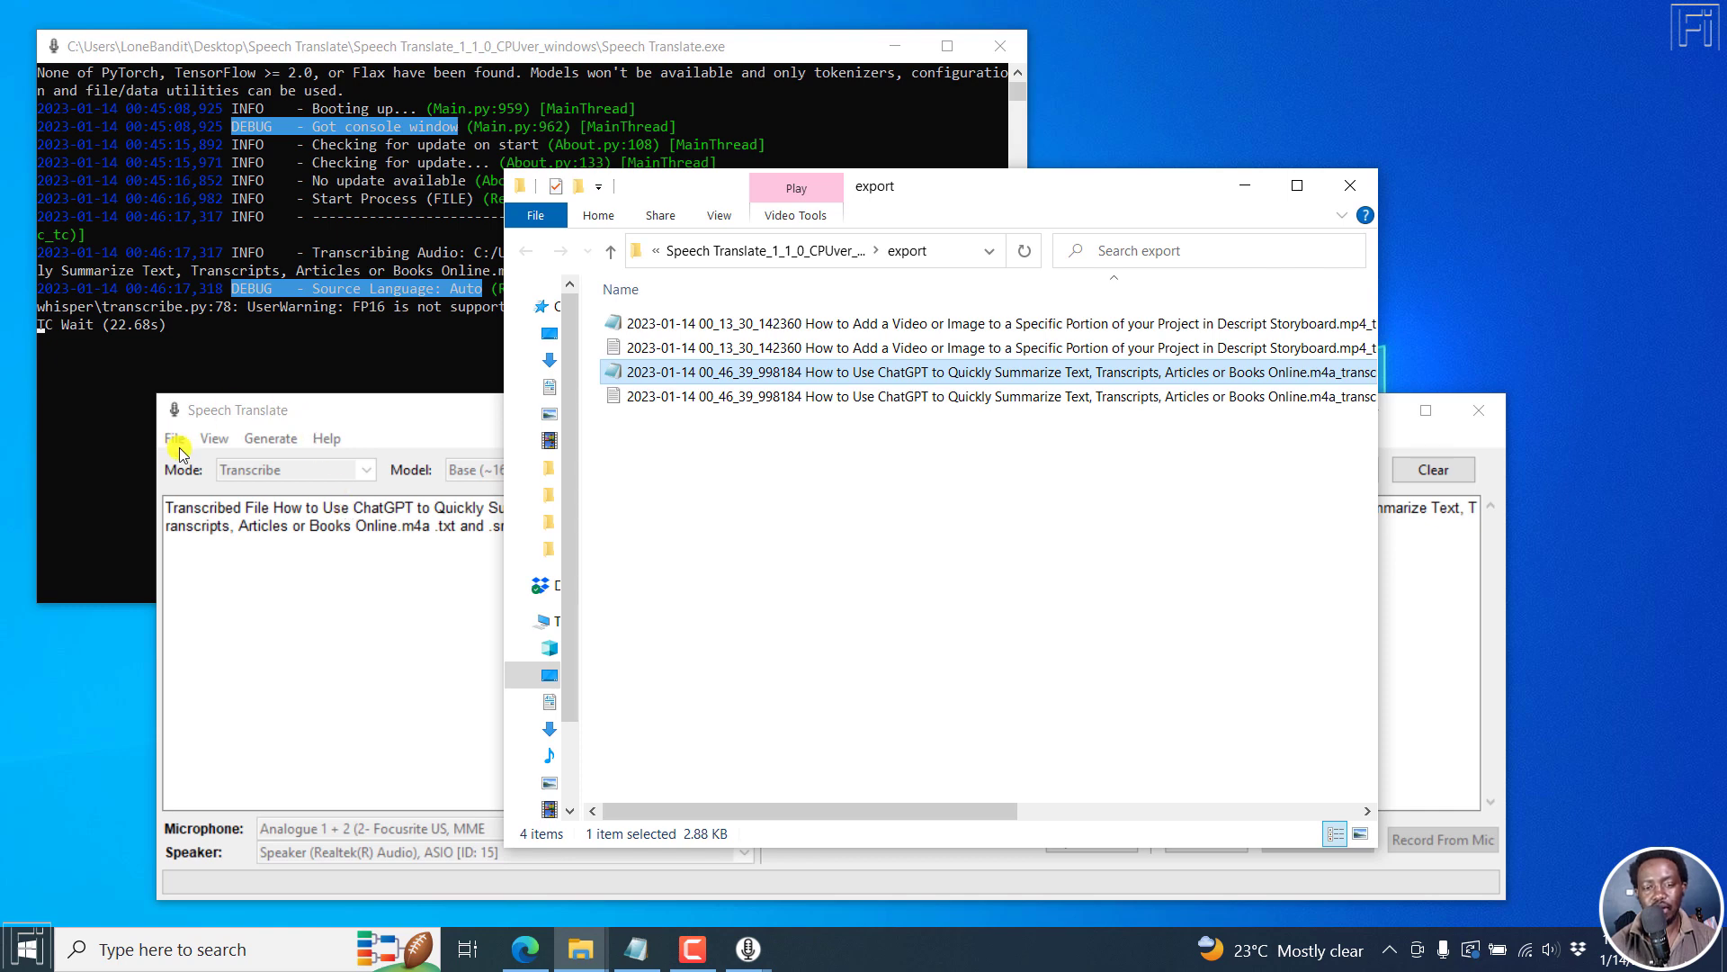
Dismiss the Done message, then open and review the plain-text .txt transcript.
{"action": "left_click", "coordinate": [1244, 186]}
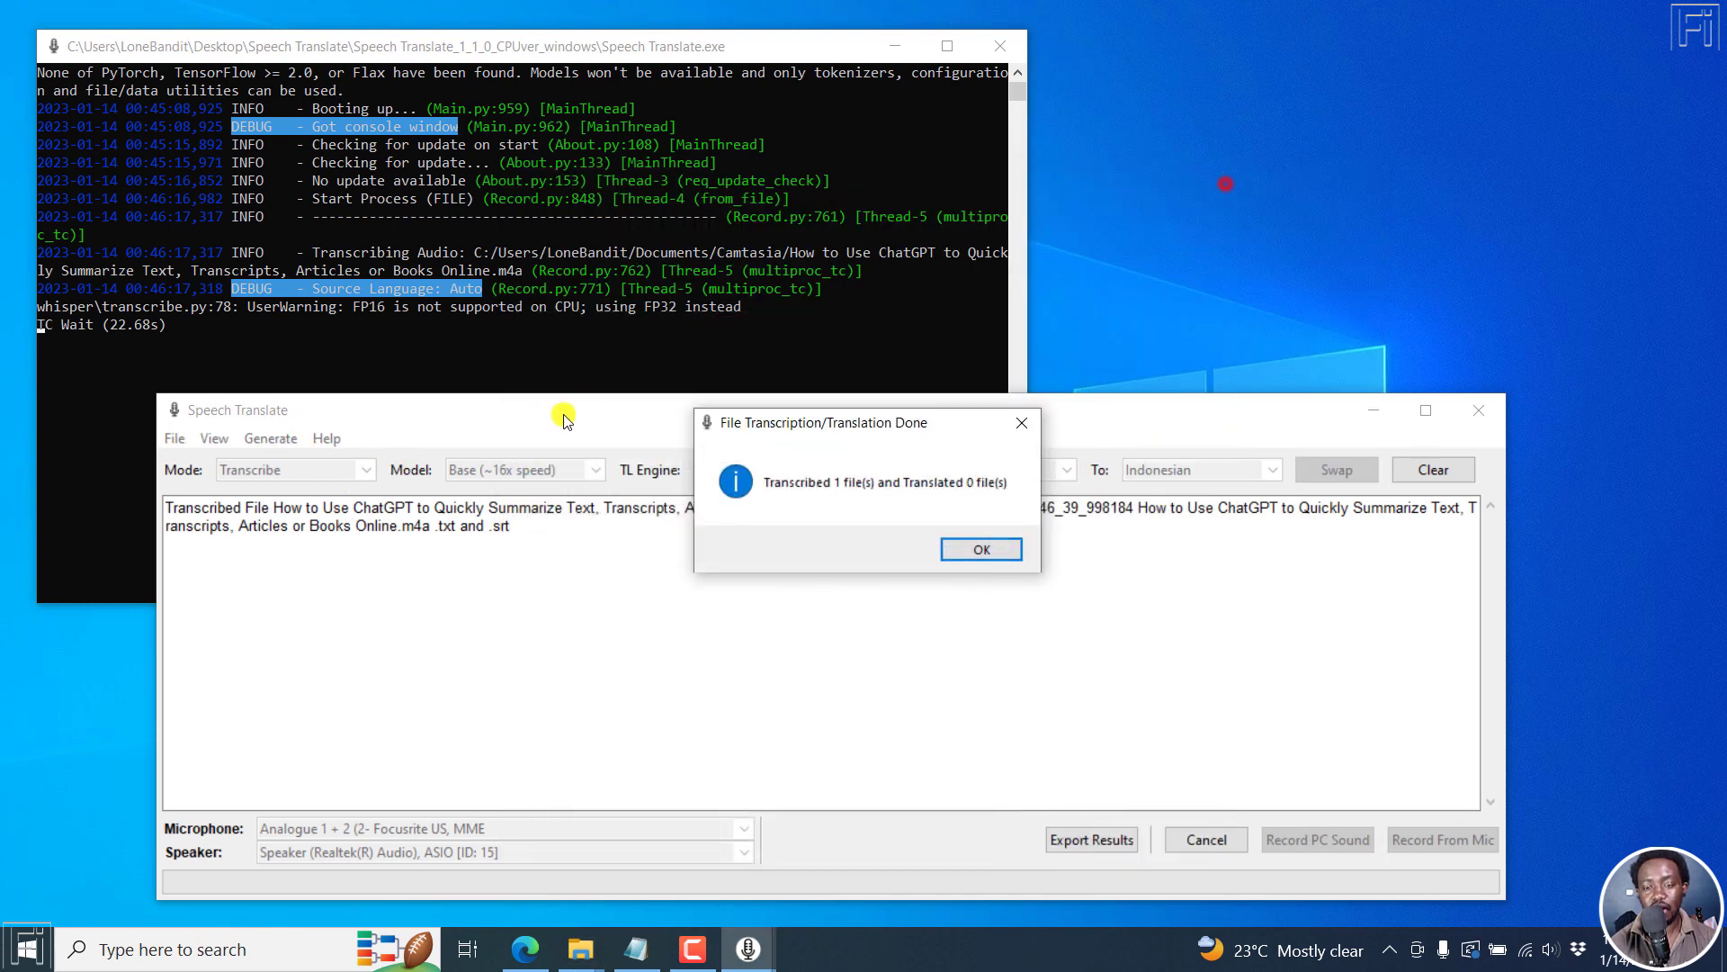
{"action": "left_click", "coordinate": [958, 551]}
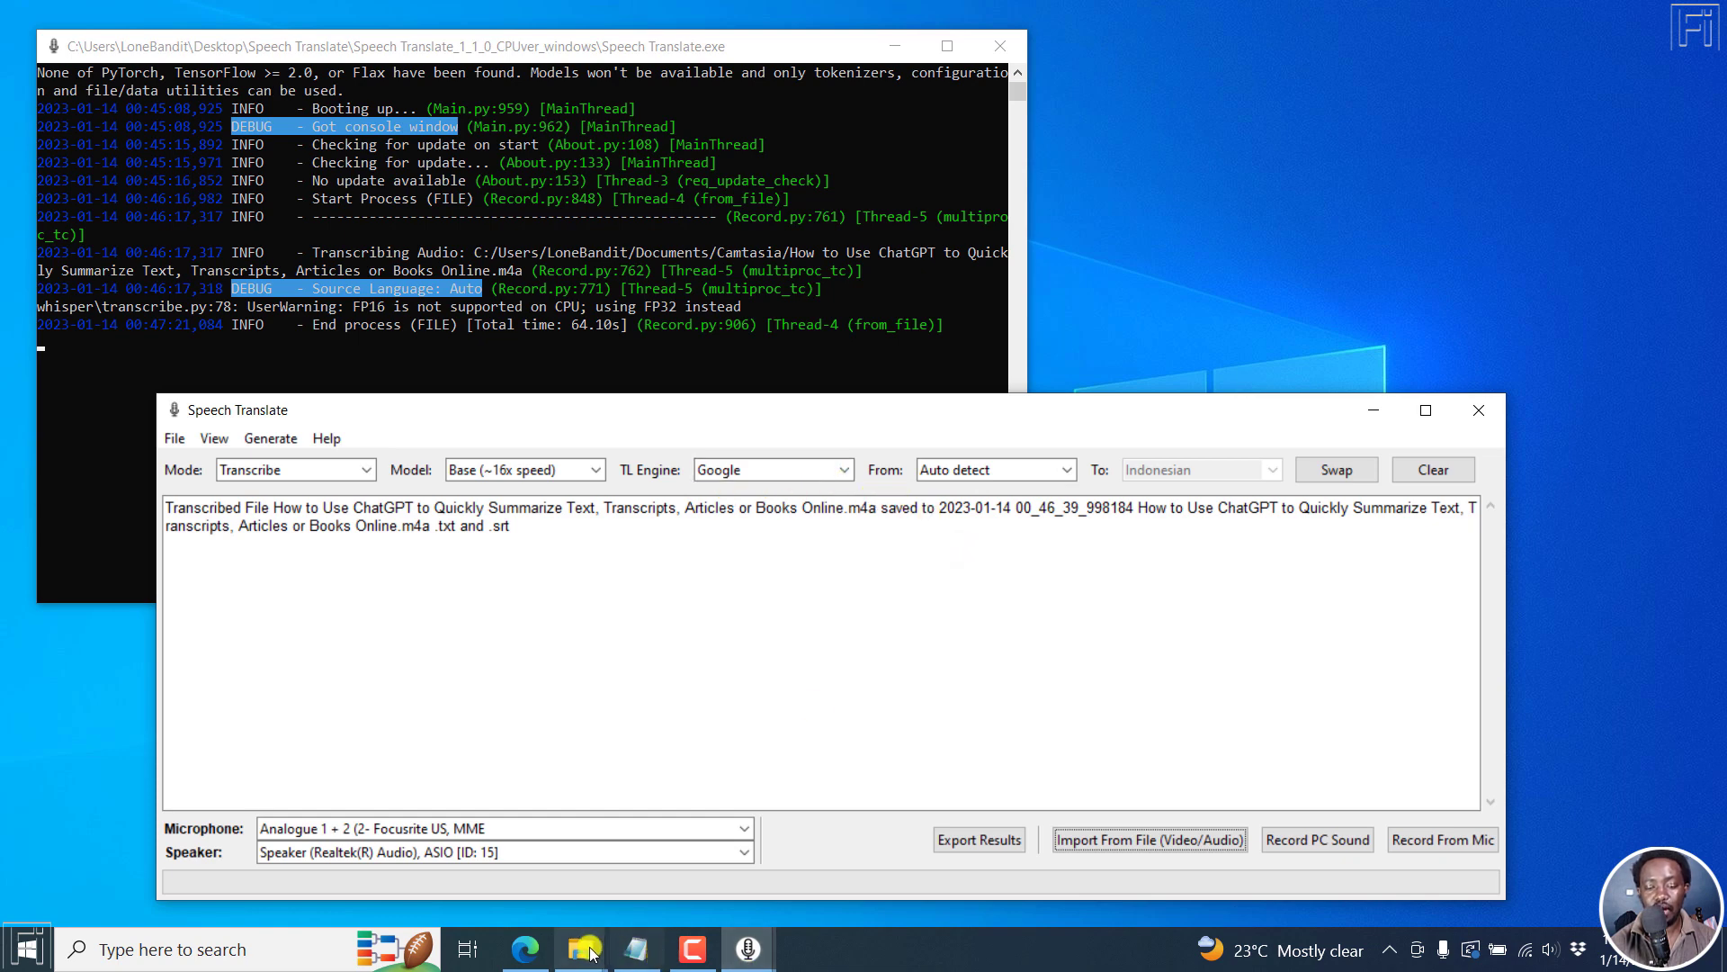
{"action": "mouse_move", "coordinate": [585, 961]}
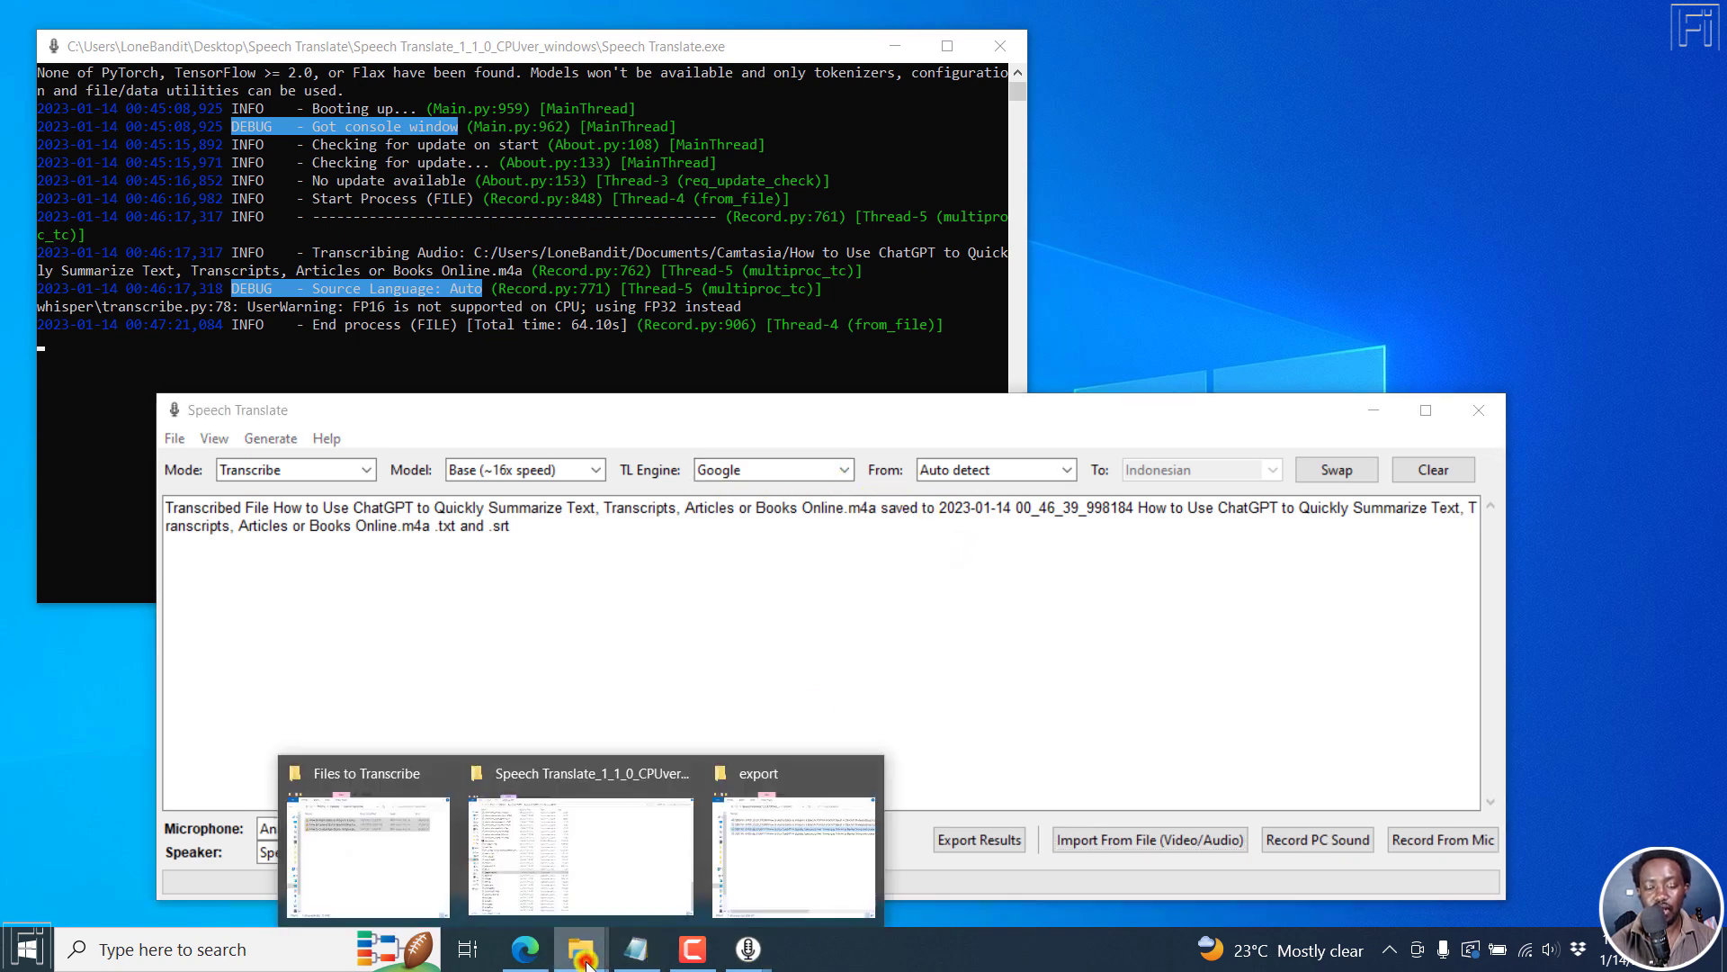
{"action": "left_click", "coordinate": [780, 869]}
{"action": "double_click", "coordinate": [796, 397]}
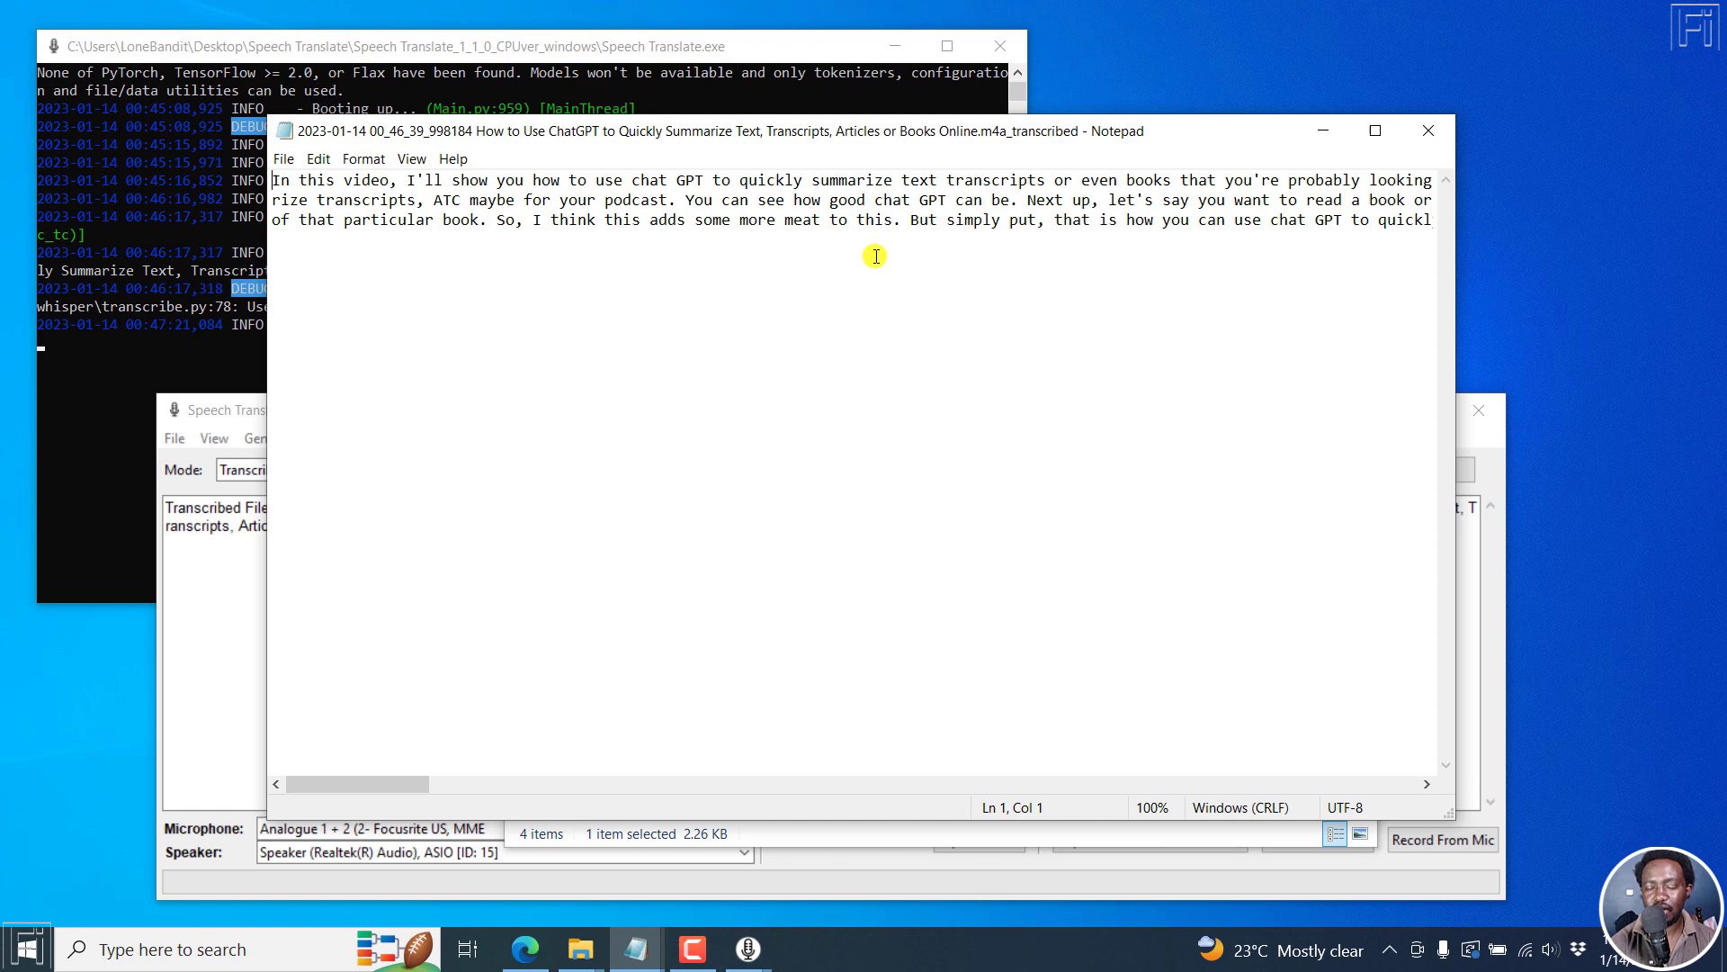
{"action": "left_click", "coordinate": [1428, 130]}
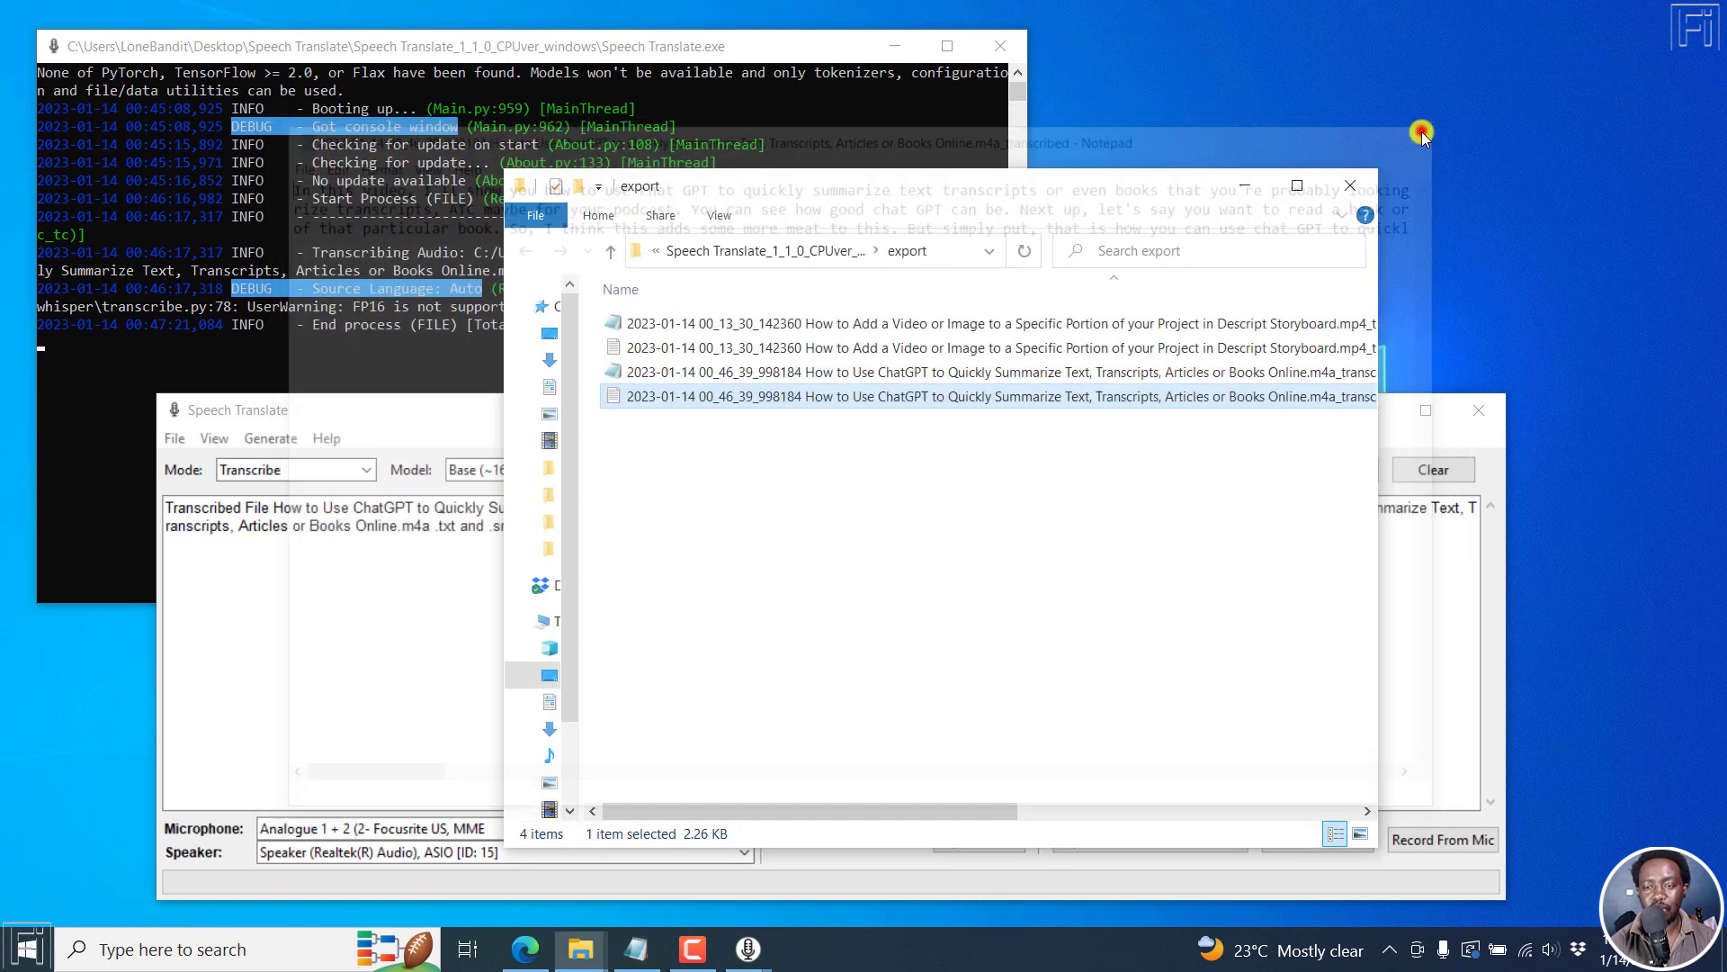
Close the export folder, Speech Translate, and its console window.
{"action": "left_click", "coordinate": [1350, 186]}
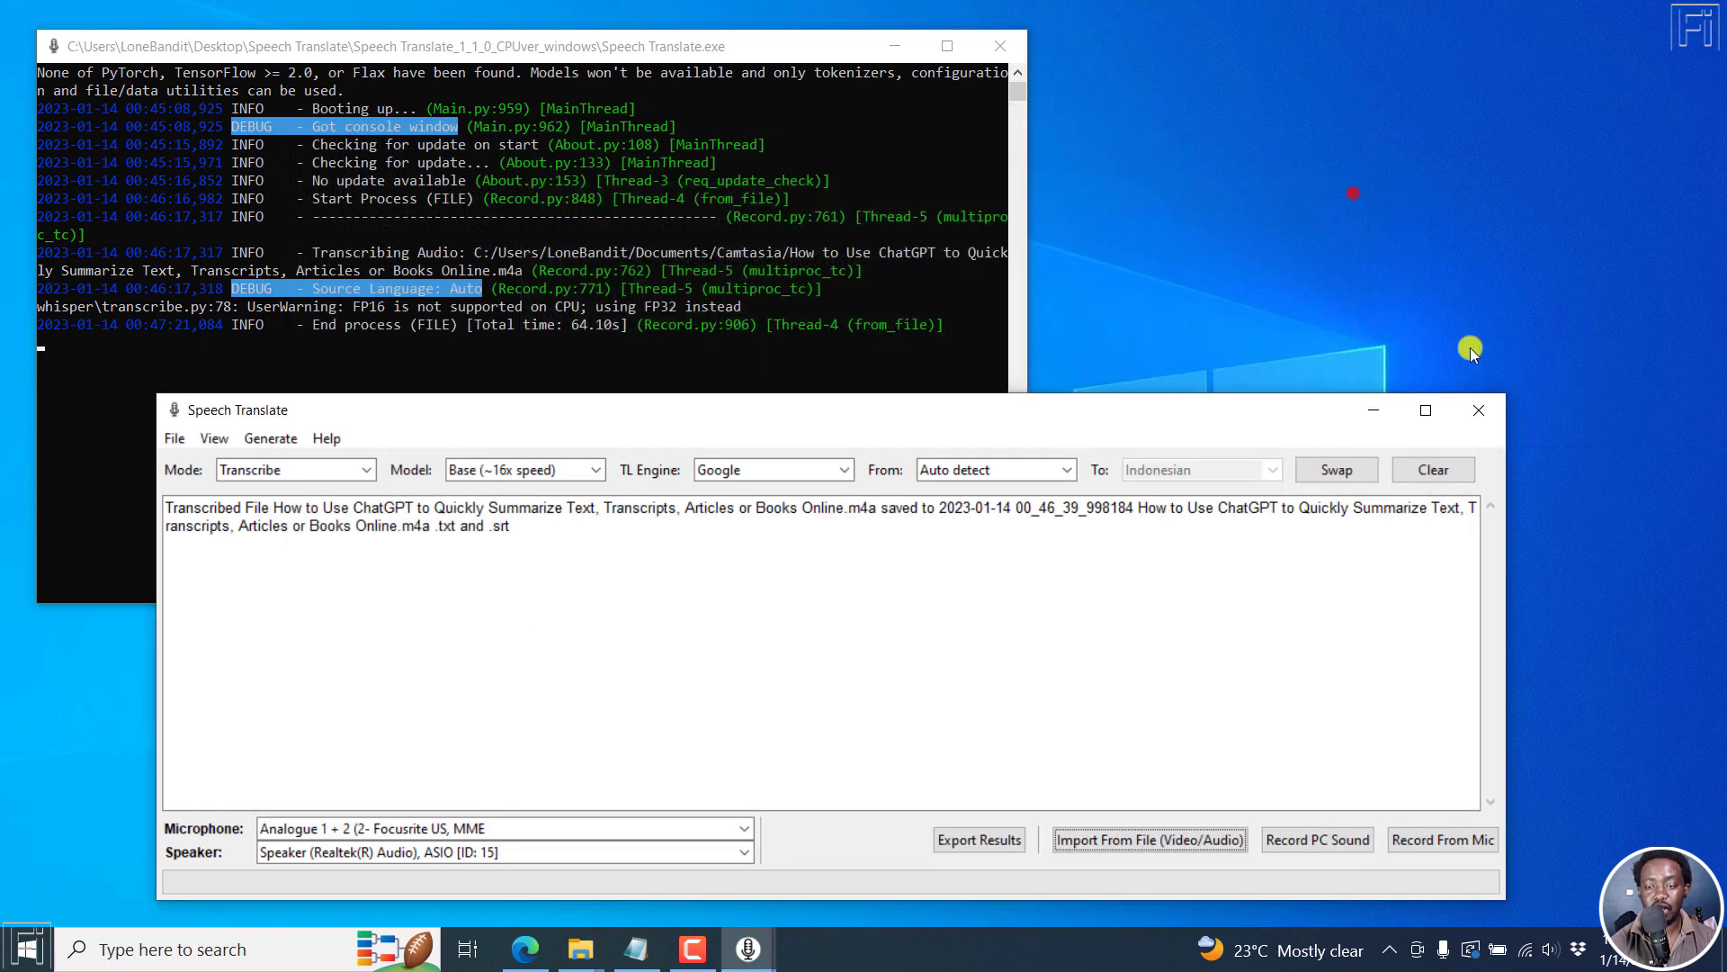
{"action": "left_click", "coordinate": [1467, 411]}
{"action": "left_click", "coordinate": [1008, 42]}
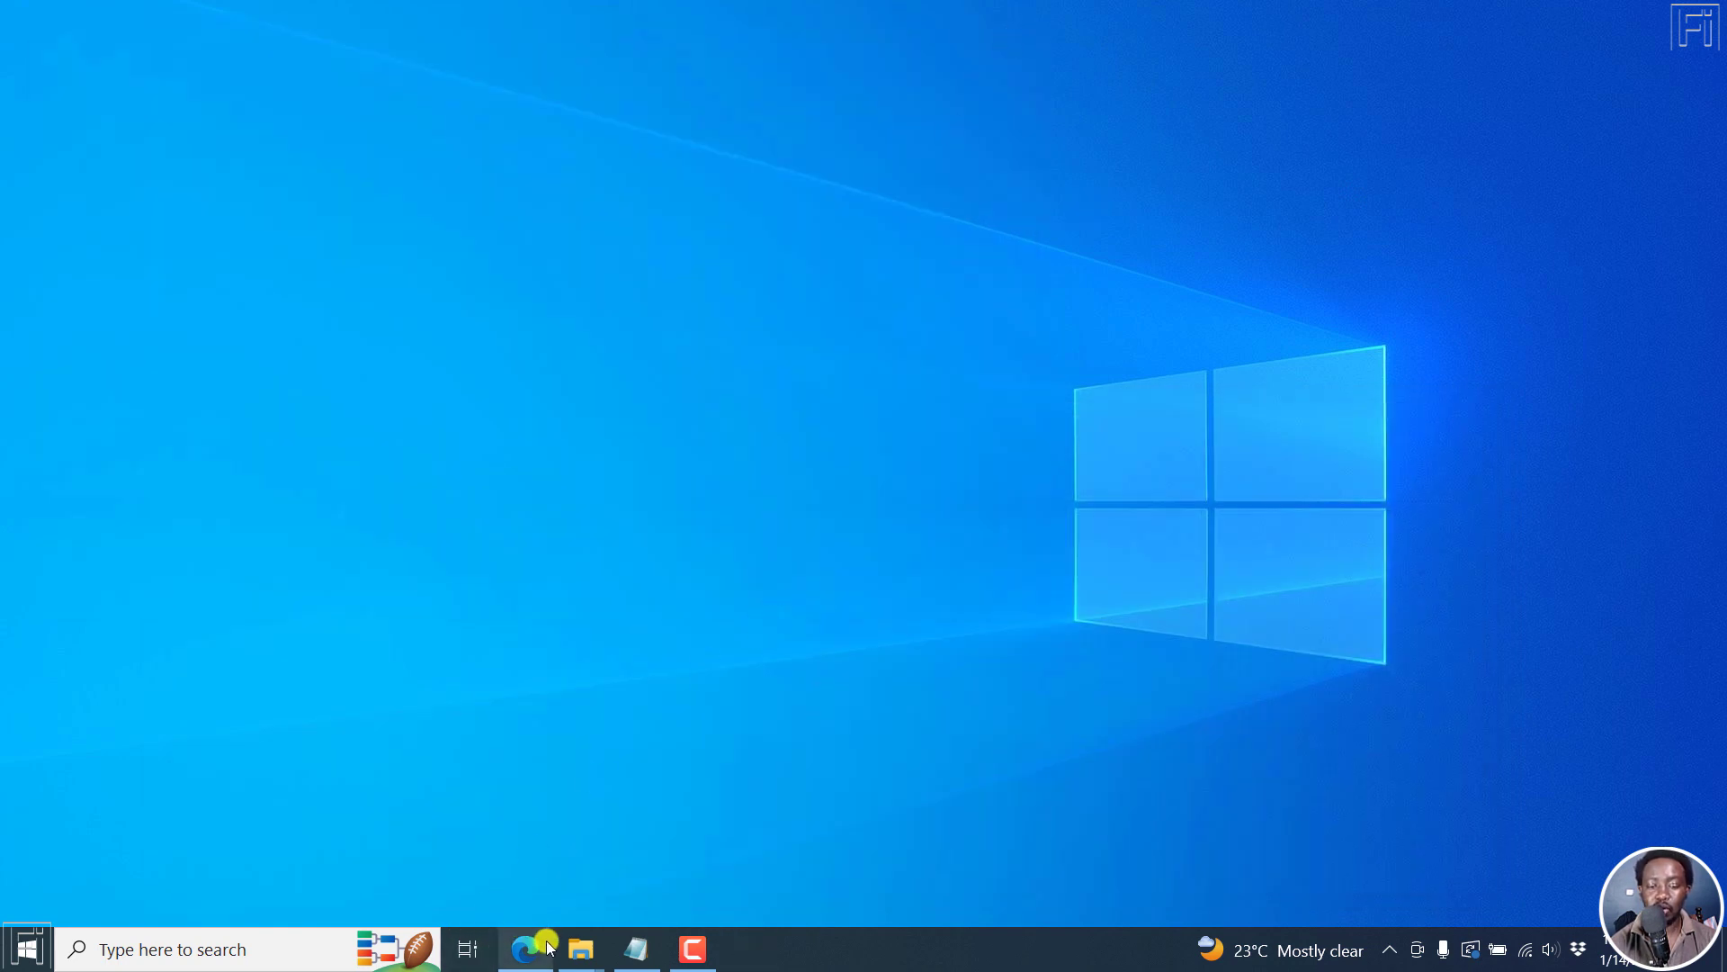
Launch Subtitle Edit from the Recent list in Windows search.
{"action": "left_click", "coordinate": [218, 952]}
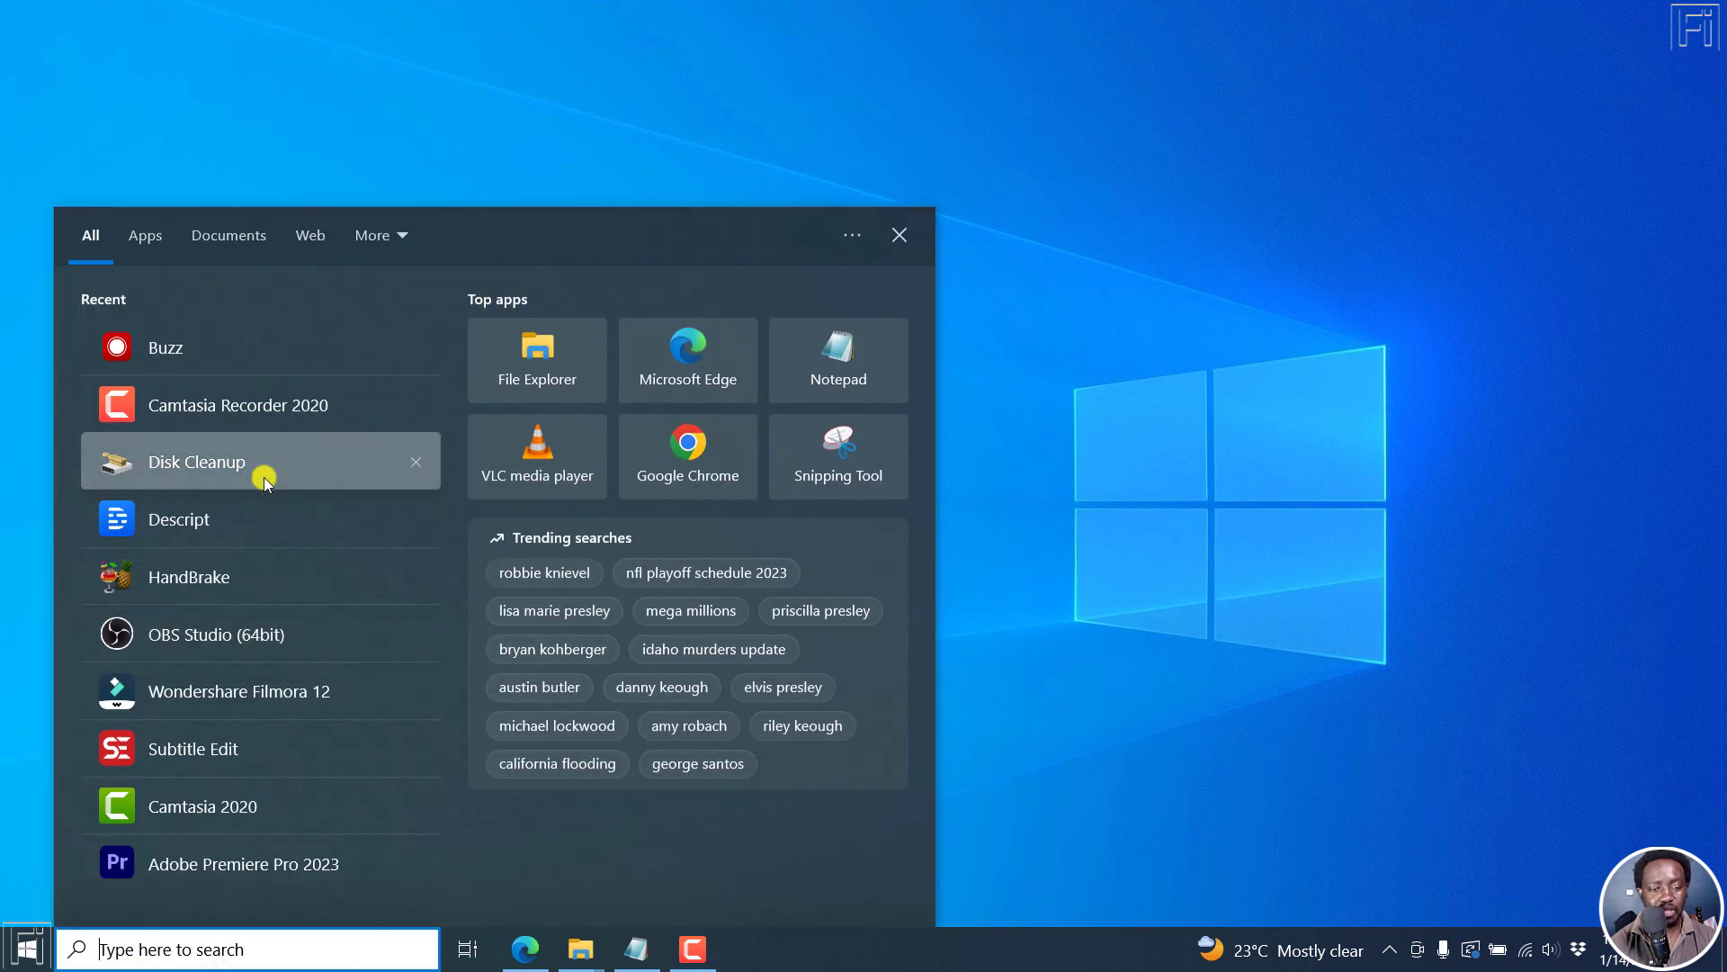
{"action": "left_click", "coordinate": [216, 744]}
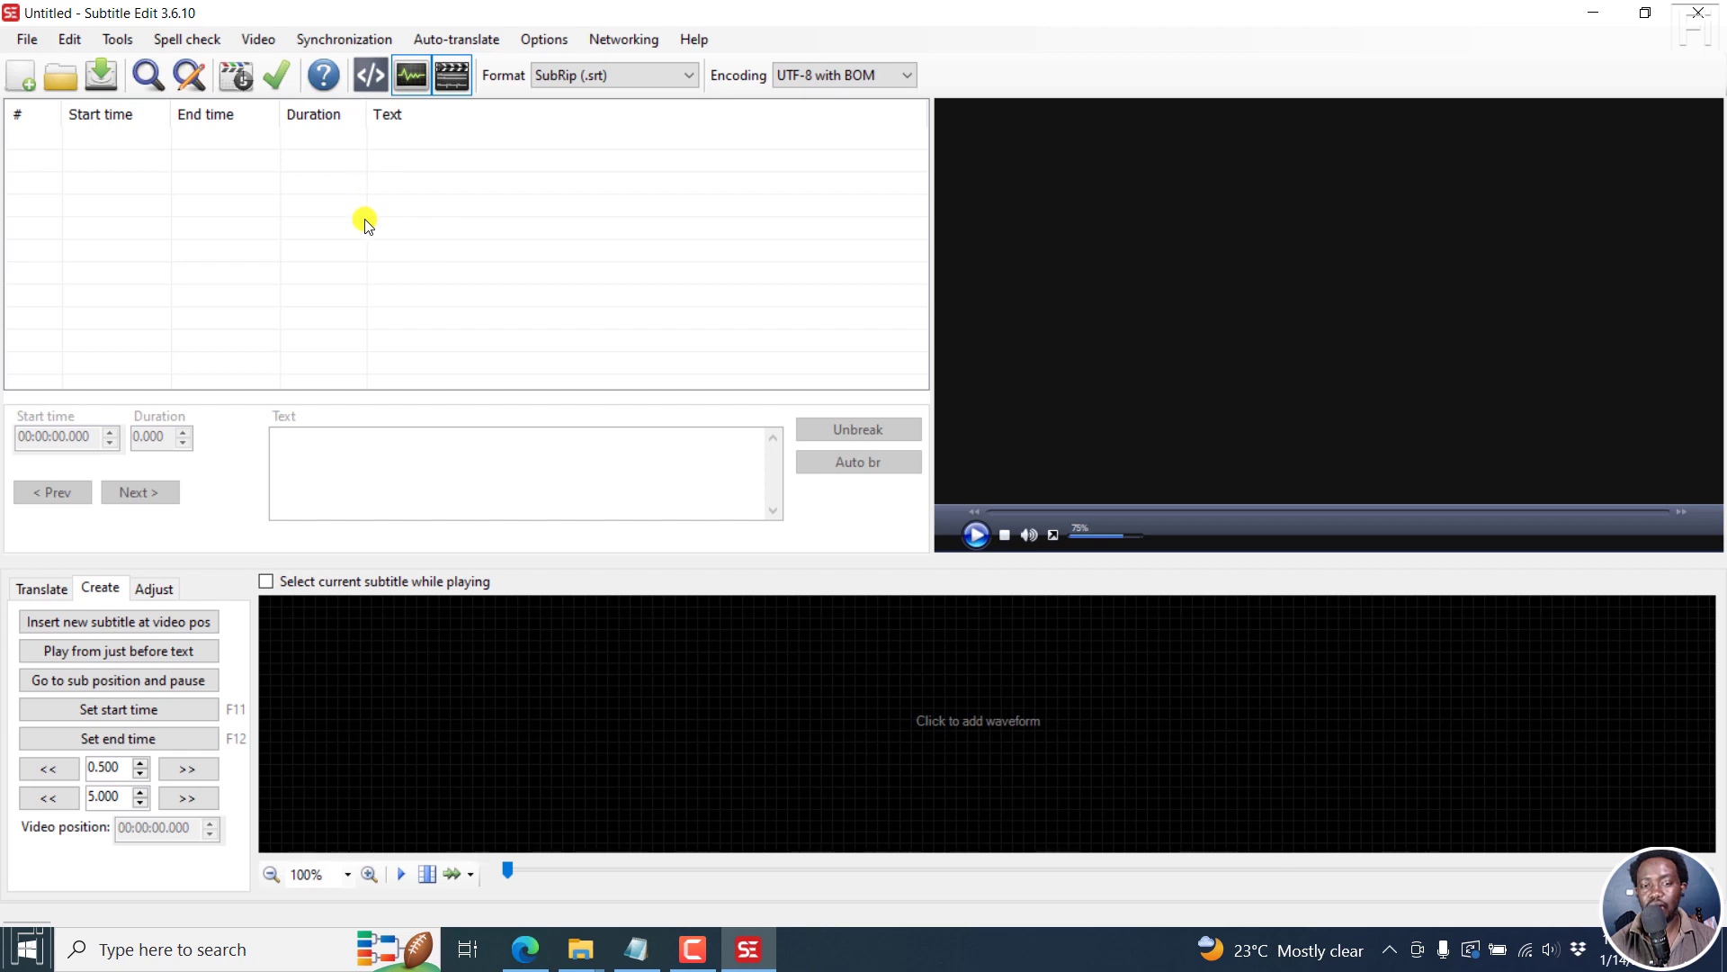
Load the Descript Storyboard video, generate its waveform, and open Audio to text (Whisper).
{"action": "left_click", "coordinate": [266, 45]}
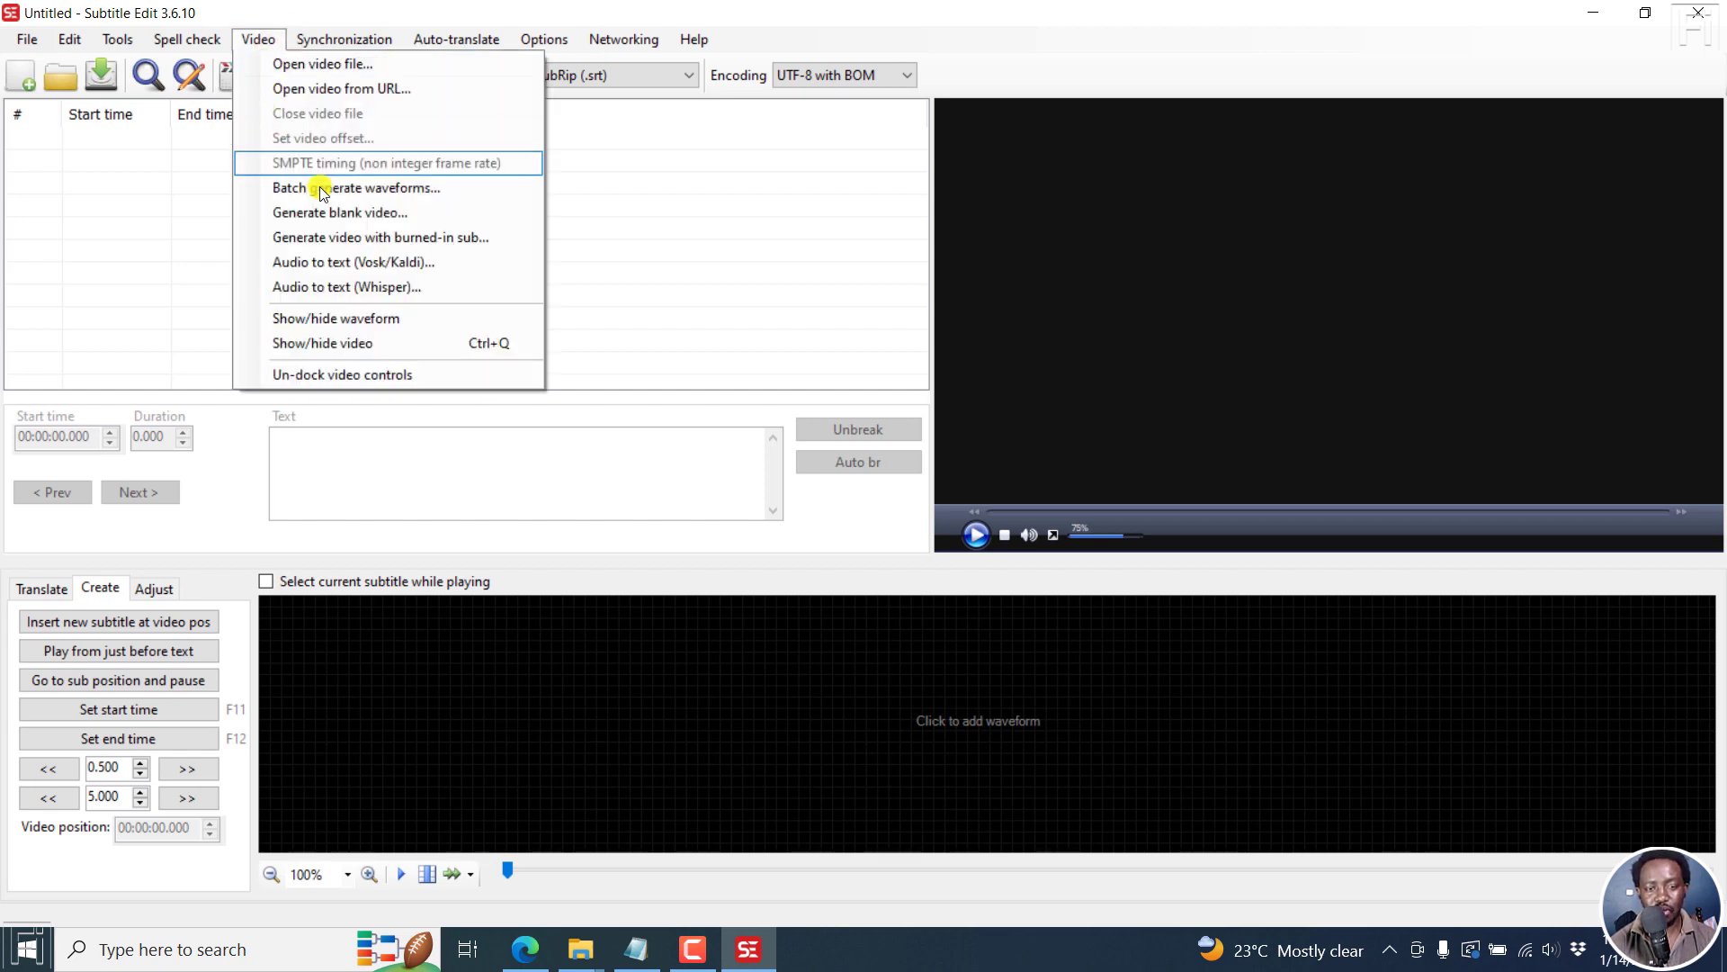
{"action": "left_click", "coordinate": [307, 64]}
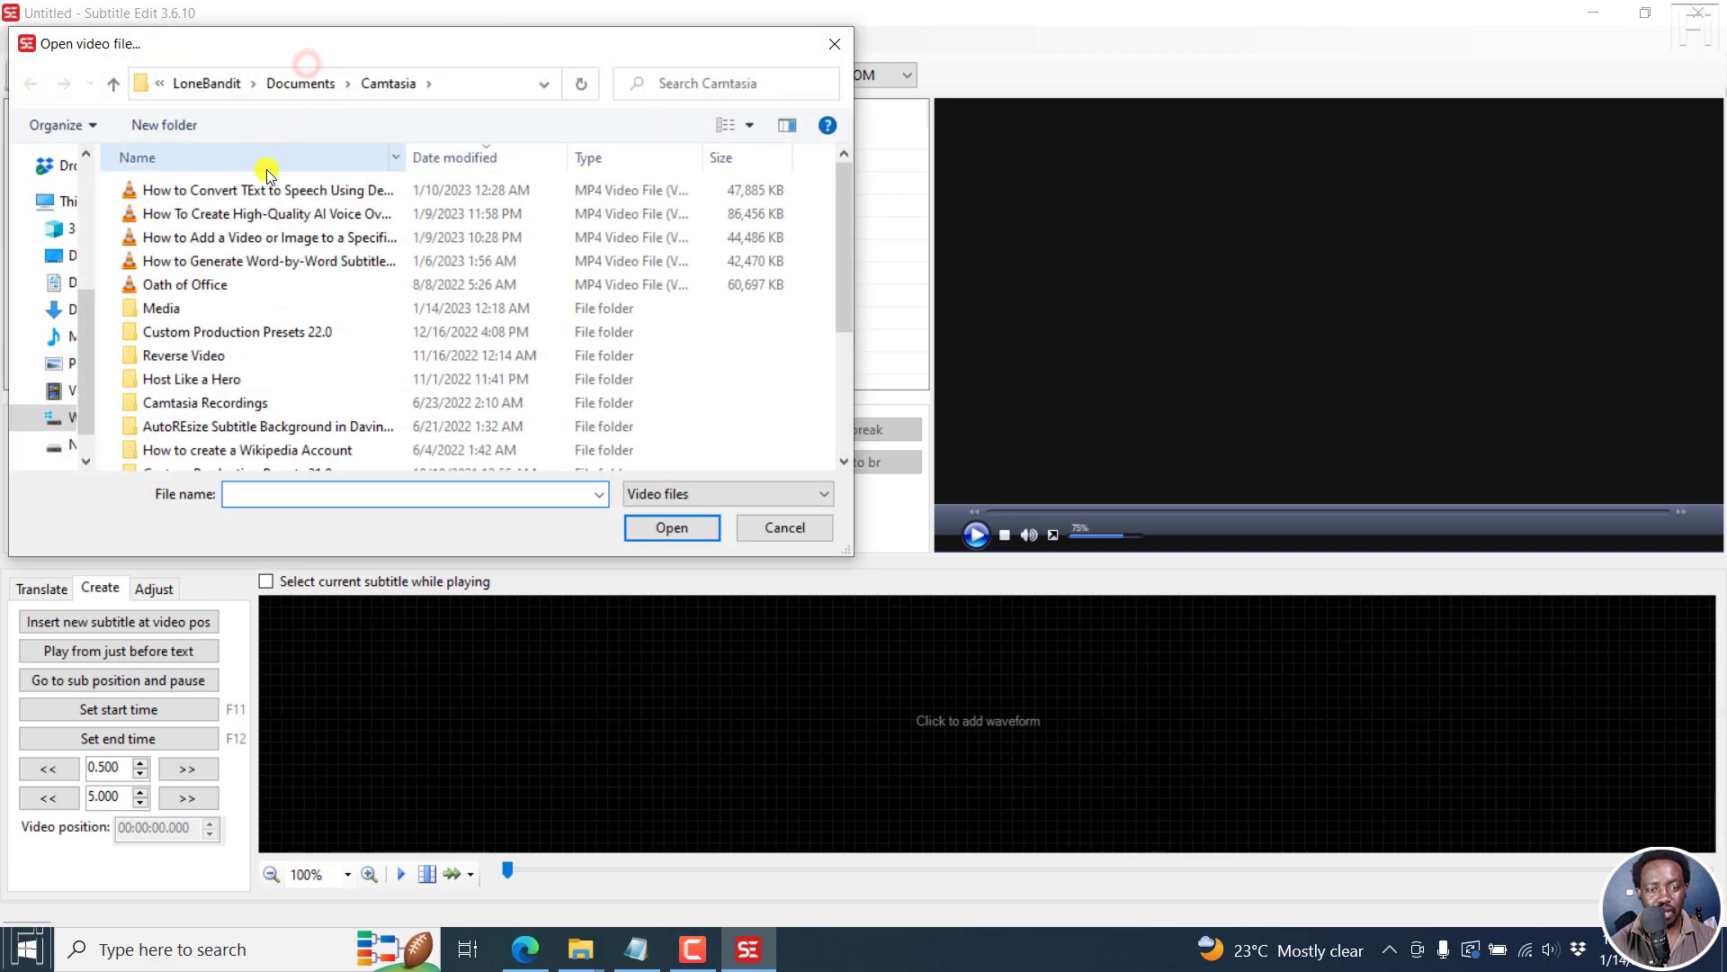
{"action": "left_click", "coordinate": [235, 239]}
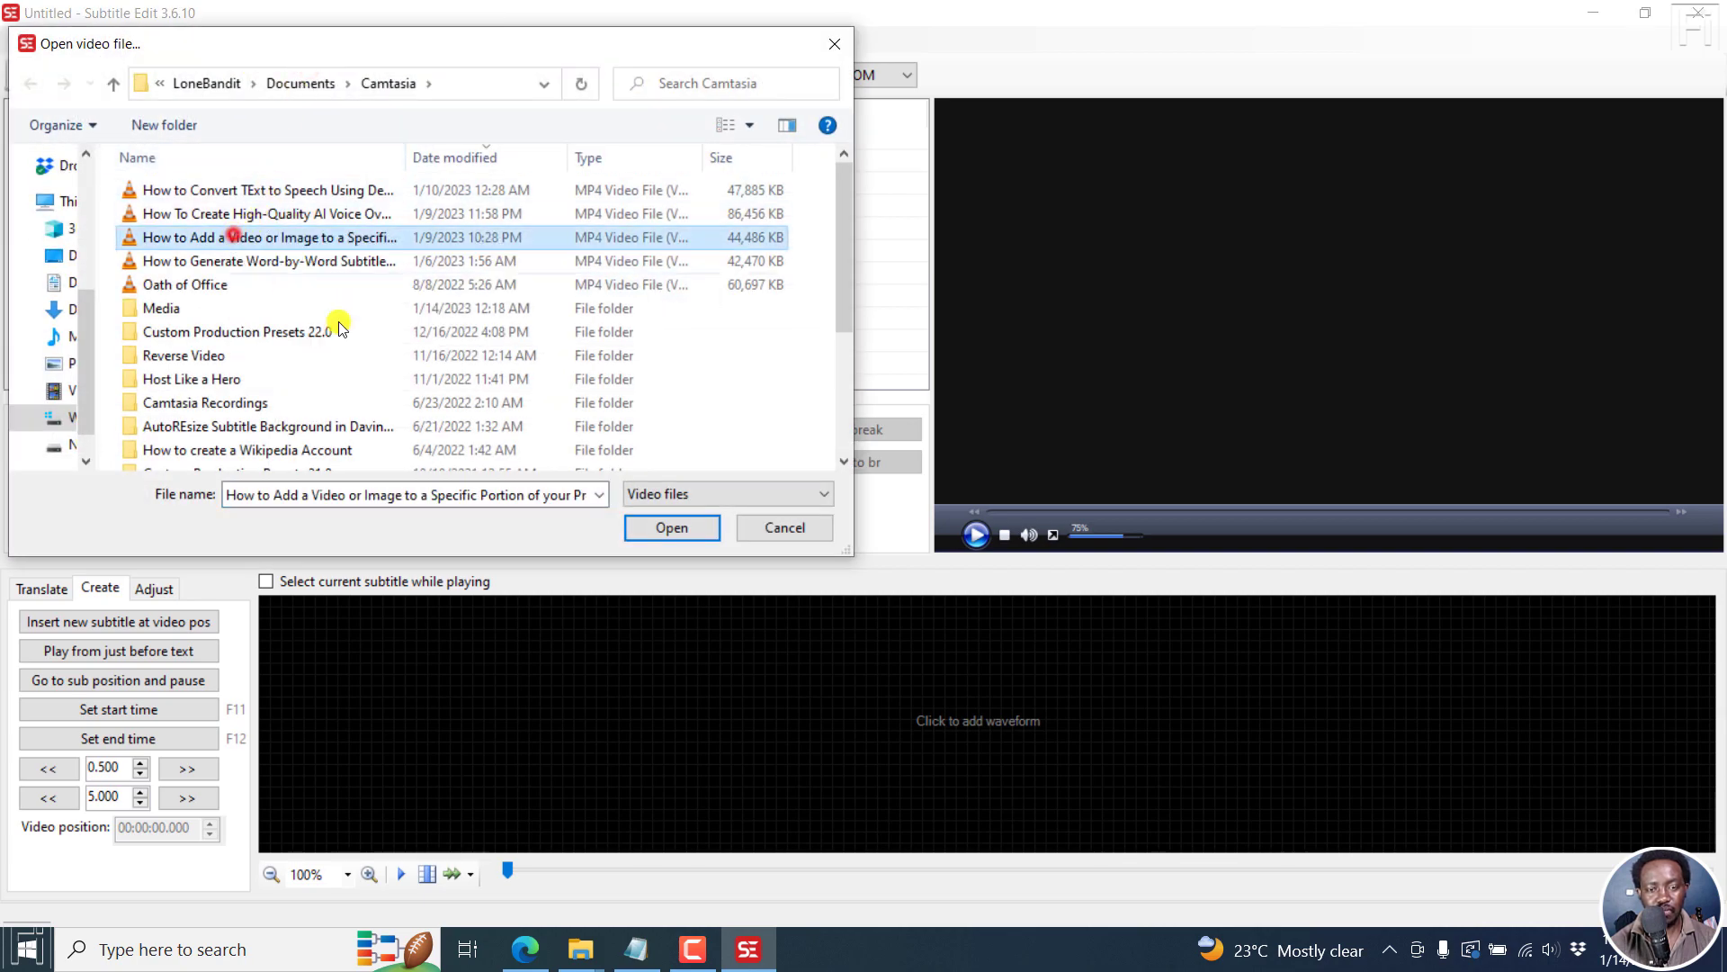
{"action": "left_click", "coordinate": [667, 528]}
{"action": "left_click", "coordinate": [1001, 691]}
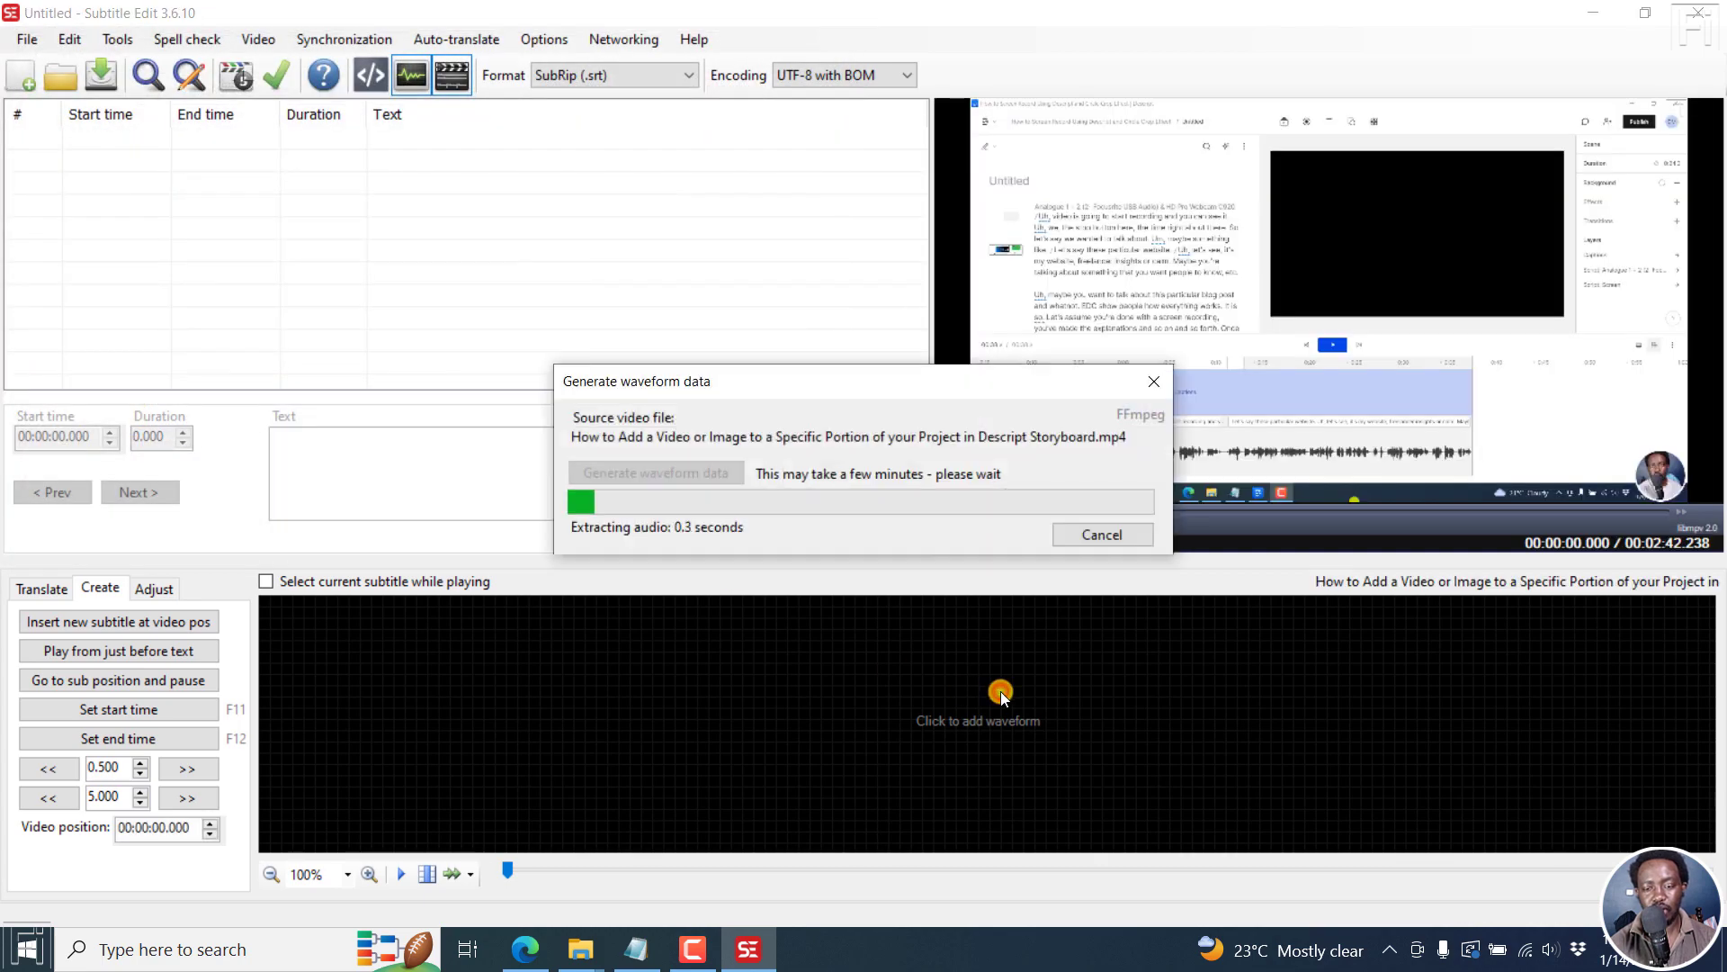
{"action": "left_click", "coordinate": [259, 44]}
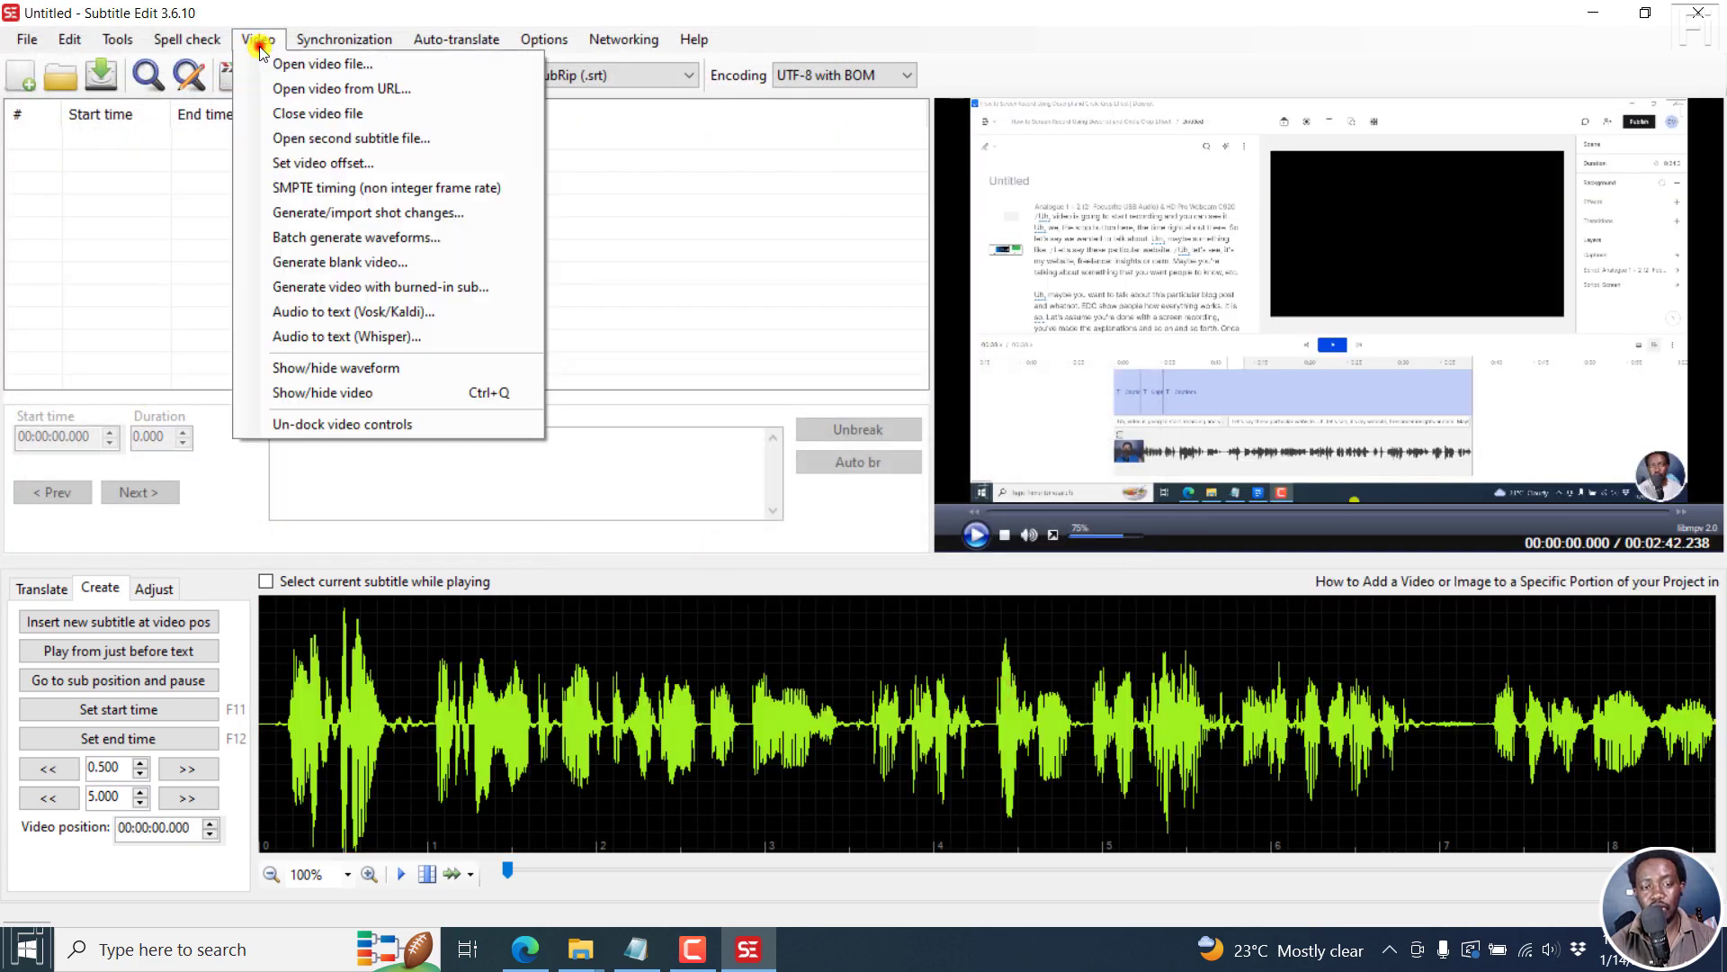
{"action": "left_click", "coordinate": [320, 339]}
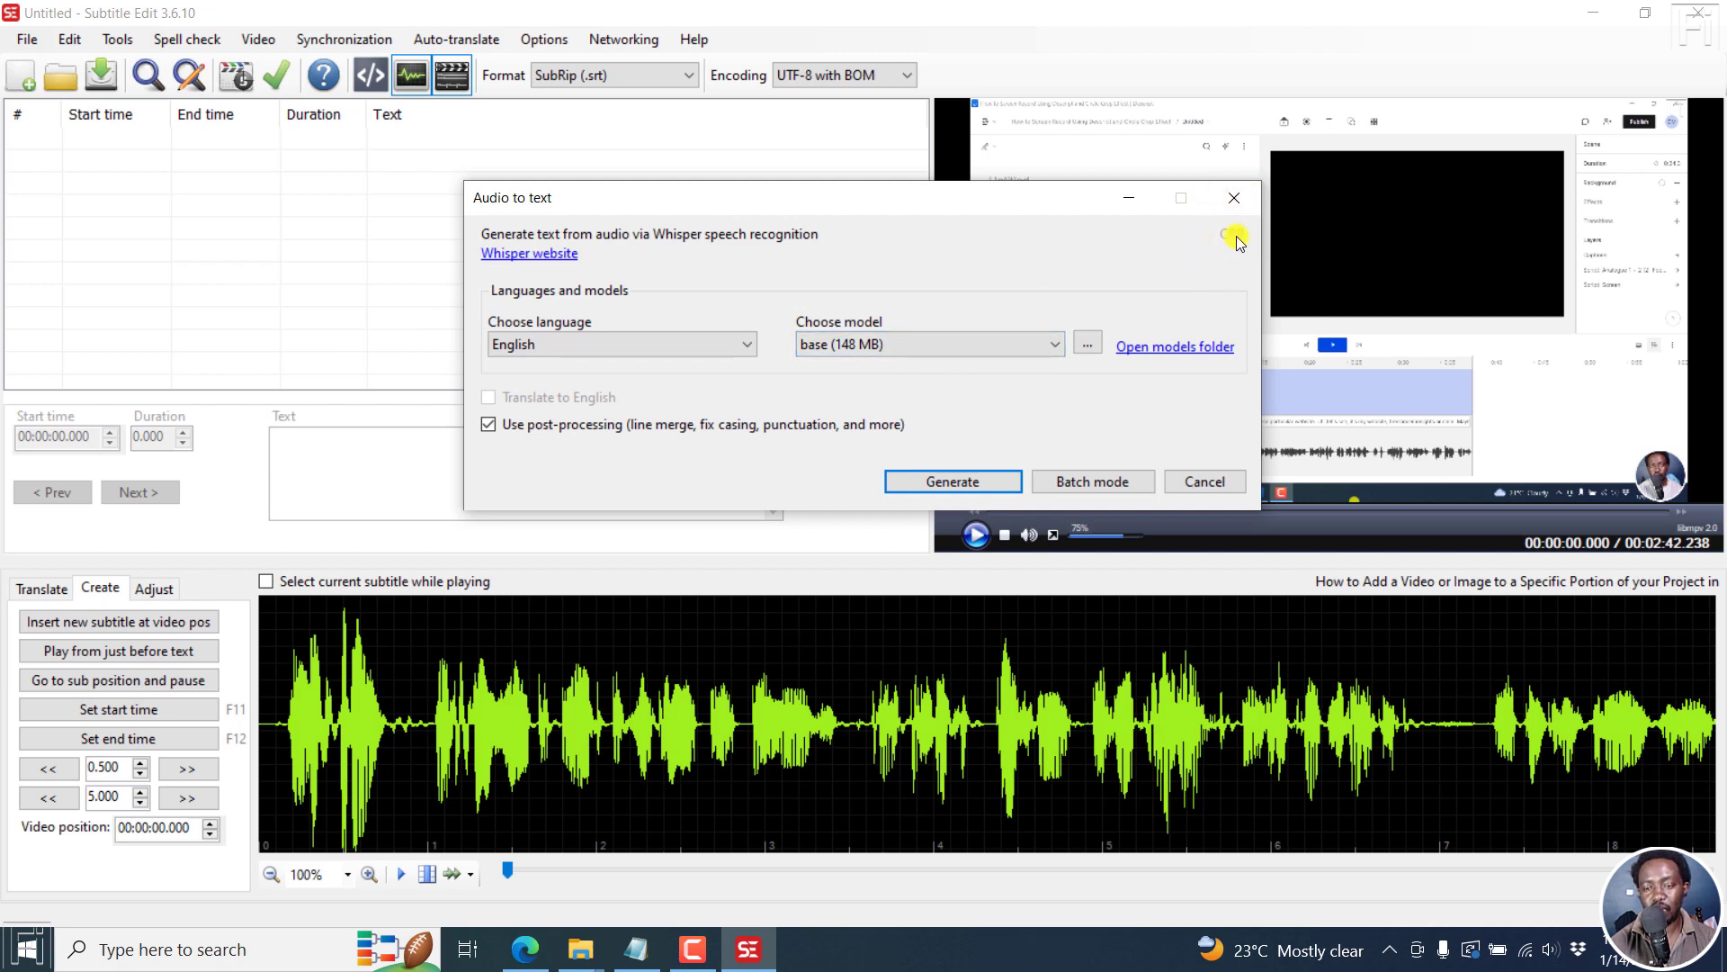
Generate English subtitles from the video's audio with the Whisper base model.
{"action": "right_click", "coordinate": [1030, 245]}
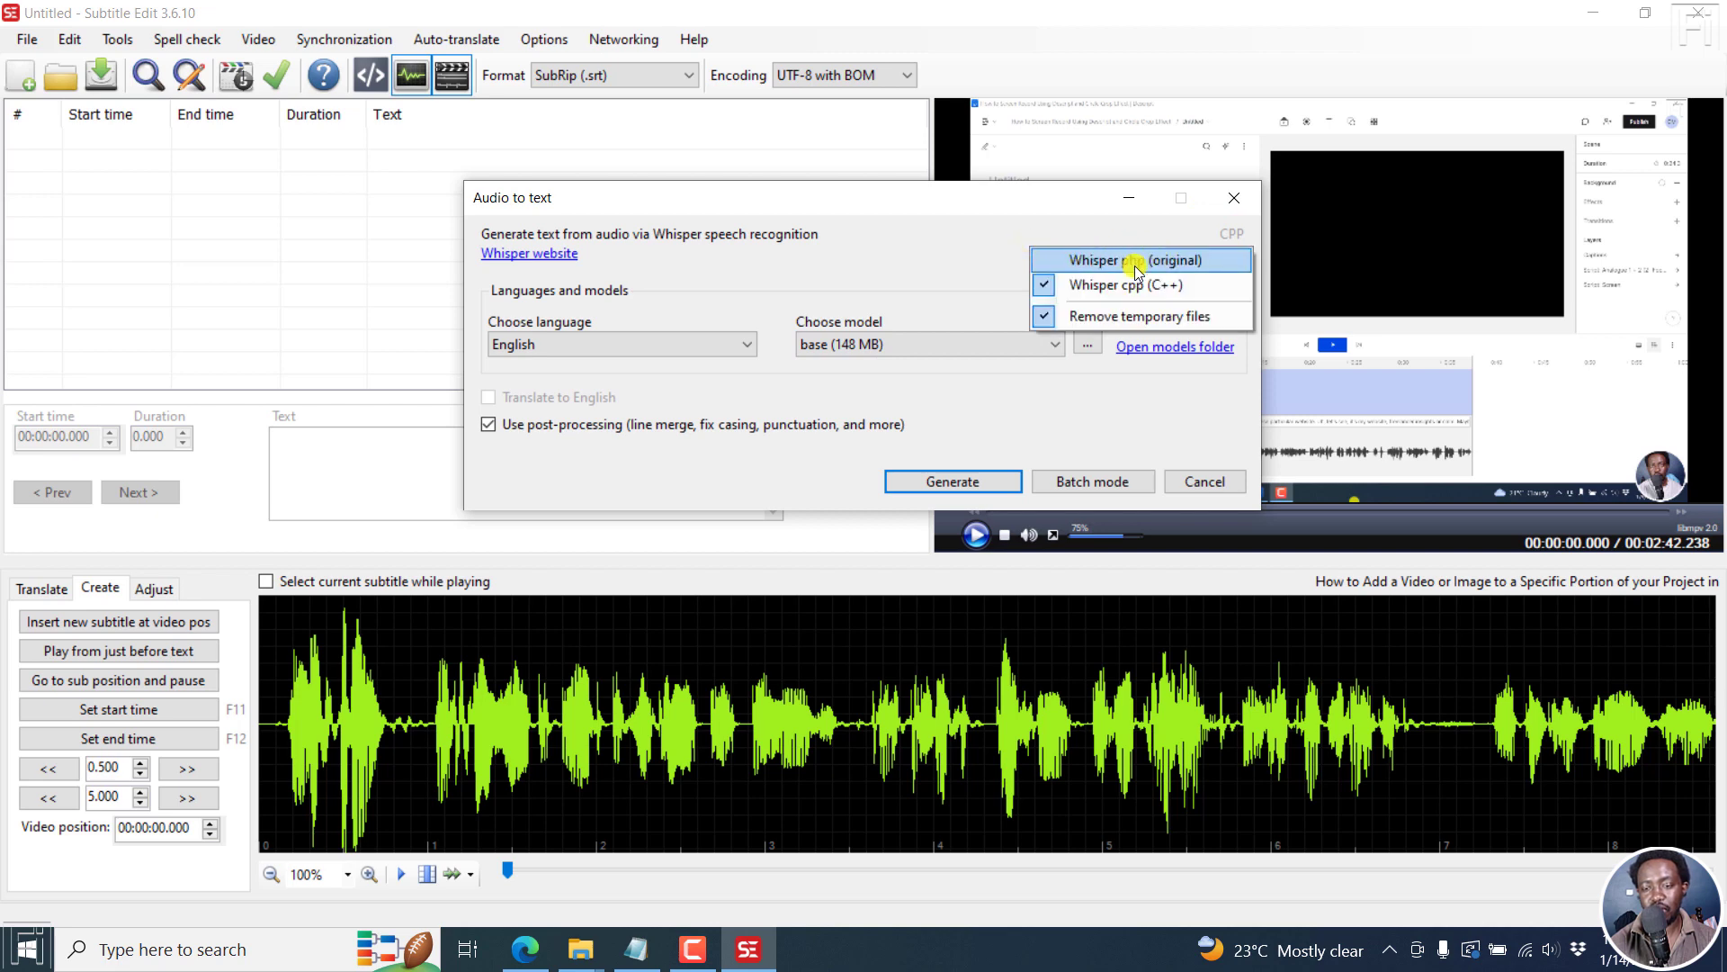
{"action": "left_click", "coordinate": [1042, 220]}
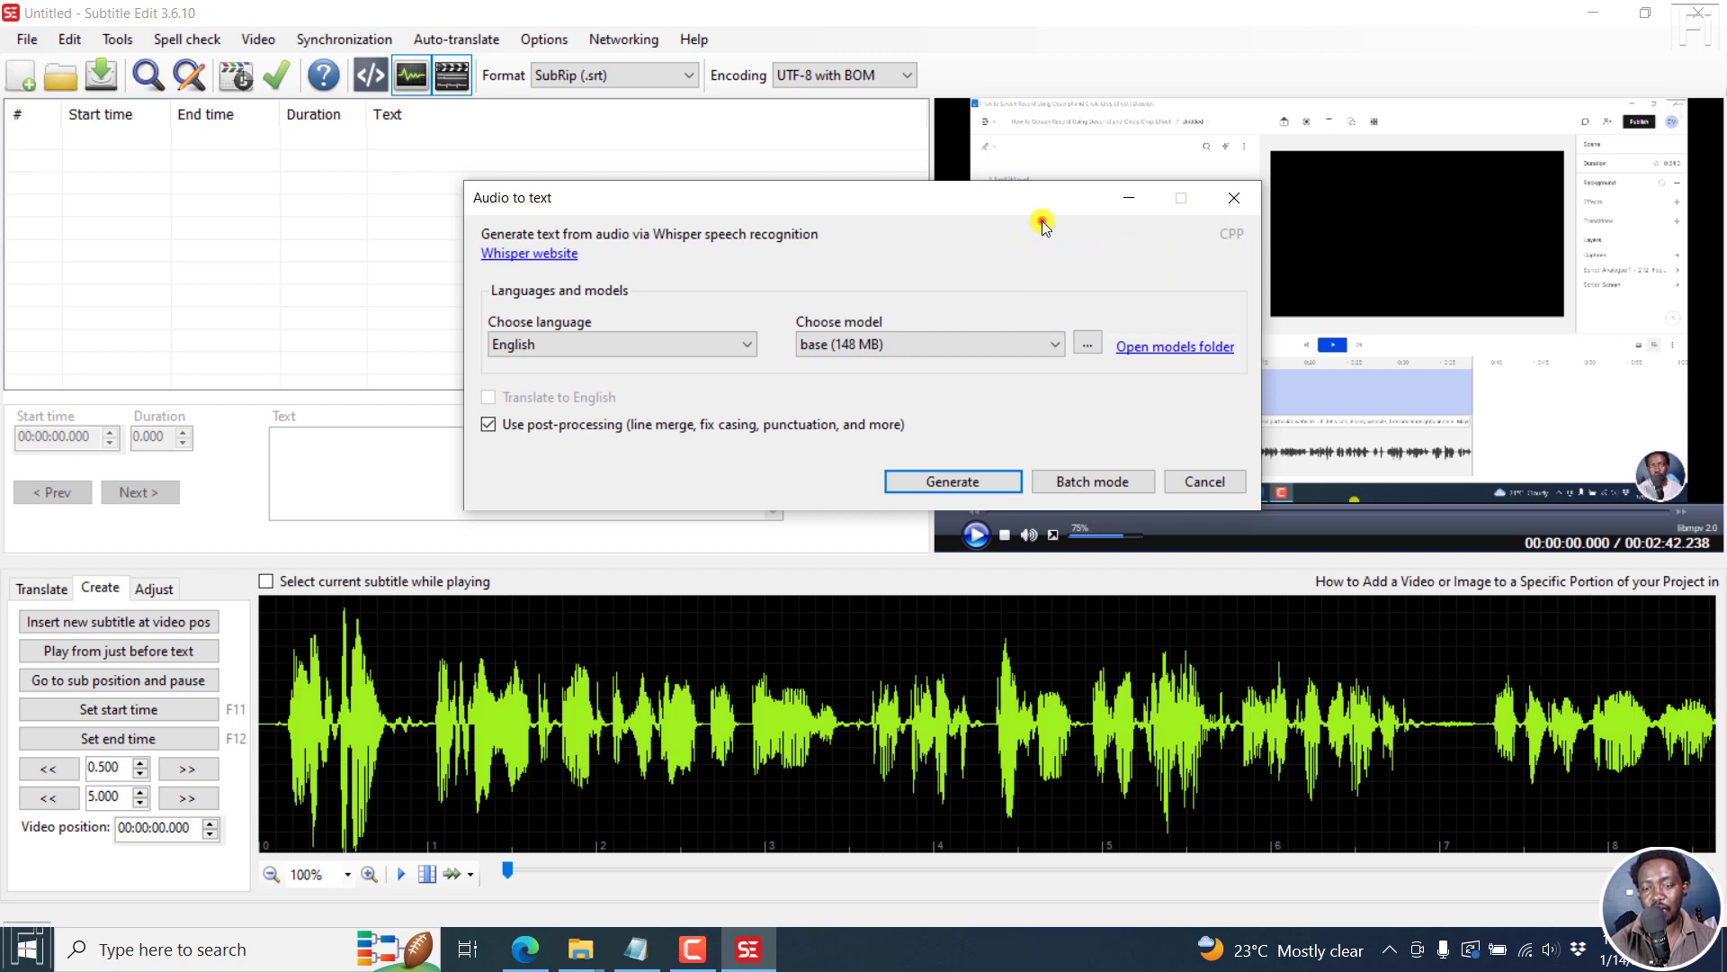
{"action": "left_click", "coordinate": [975, 475]}
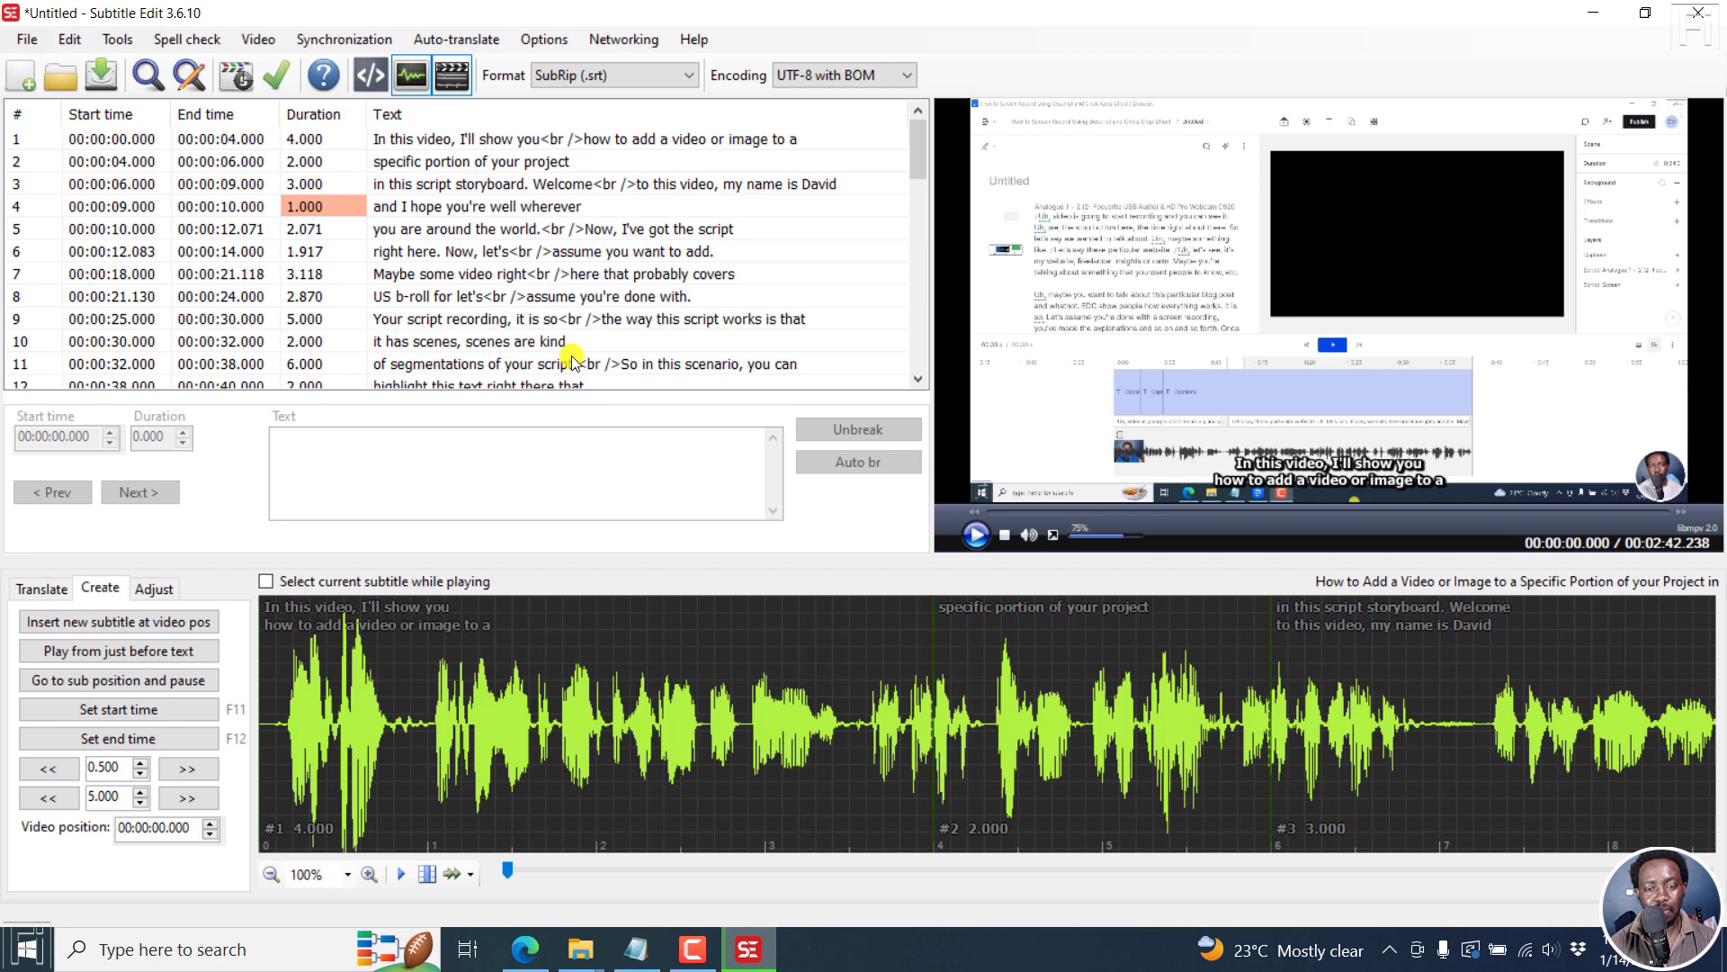
Inspect the first transcribed subtitle lines, scroll the list, and minimize Subtitle Edit.
{"action": "left_click", "coordinate": [476, 142]}
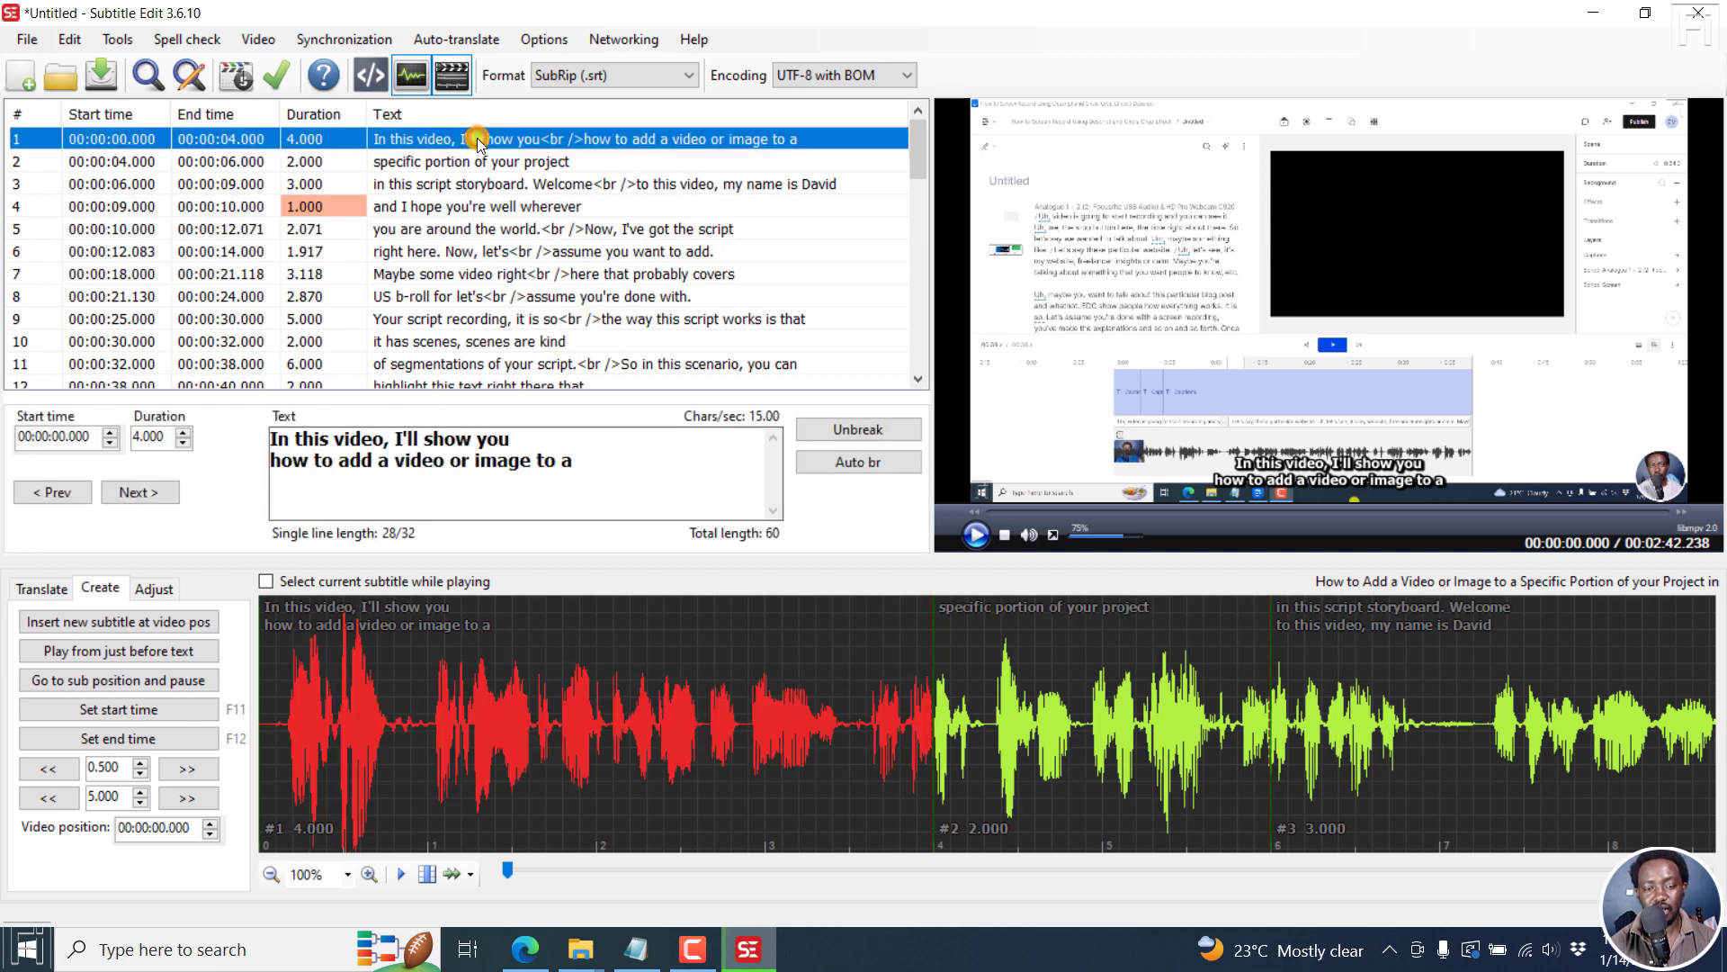
{"action": "left_click", "coordinate": [919, 157]}
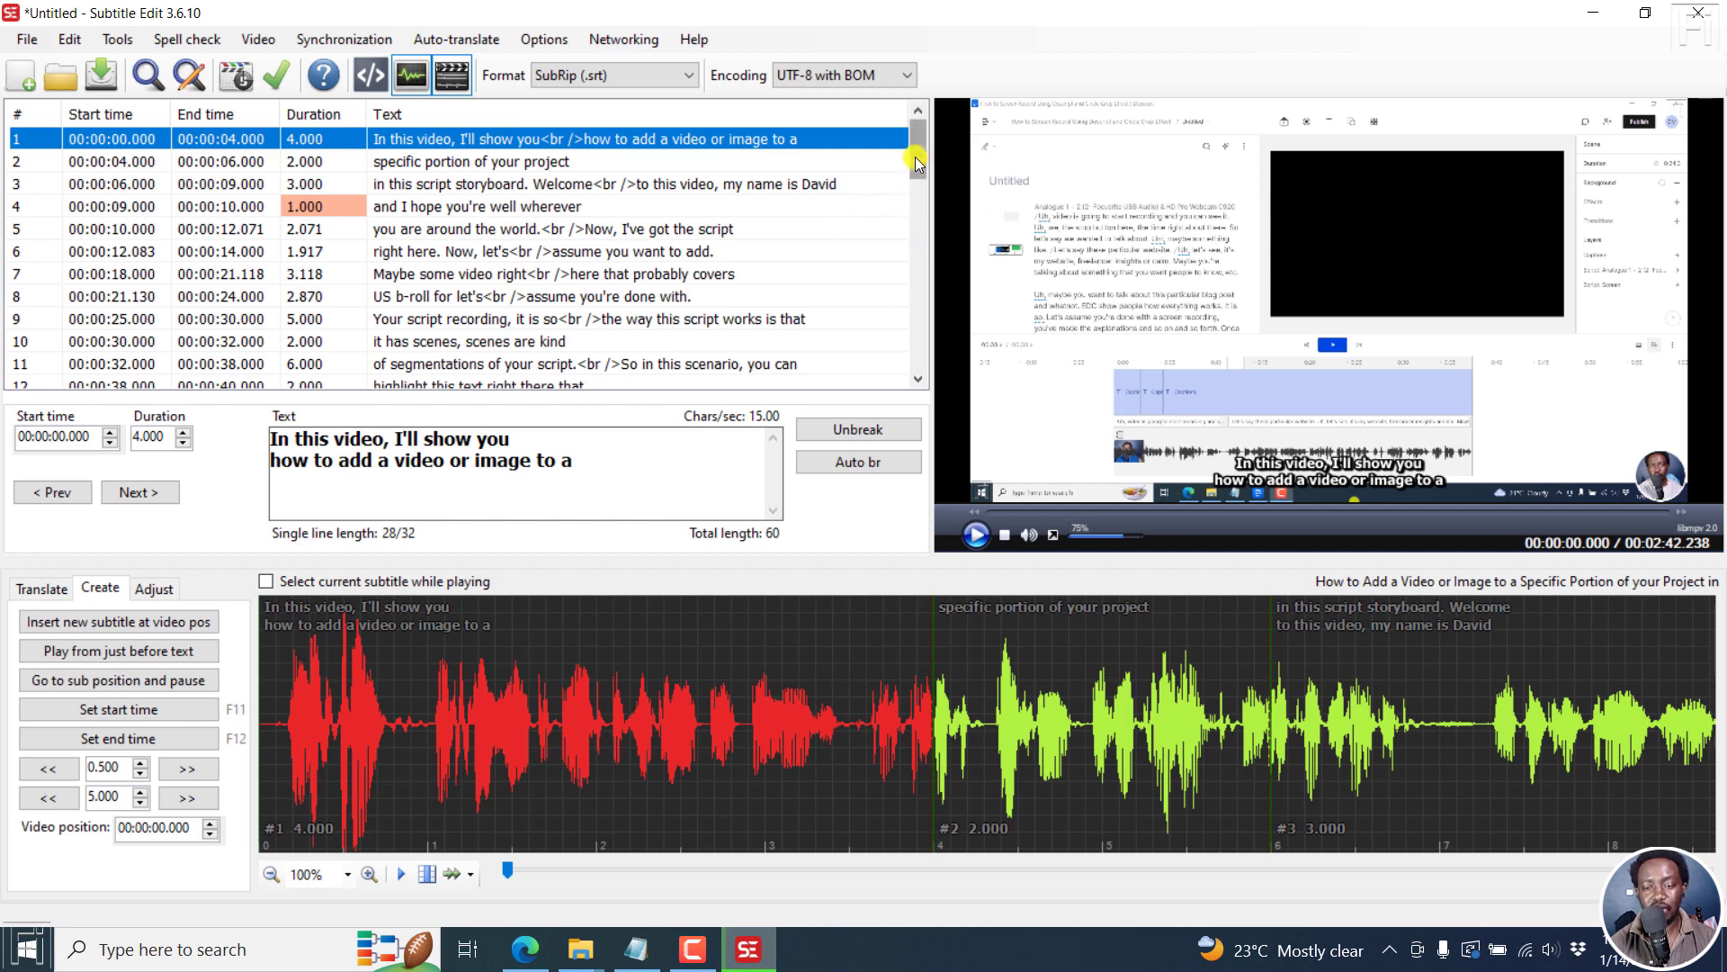
{"action": "left_click_drag", "start_coordinate": [917, 162], "coordinate": [916, 173]}
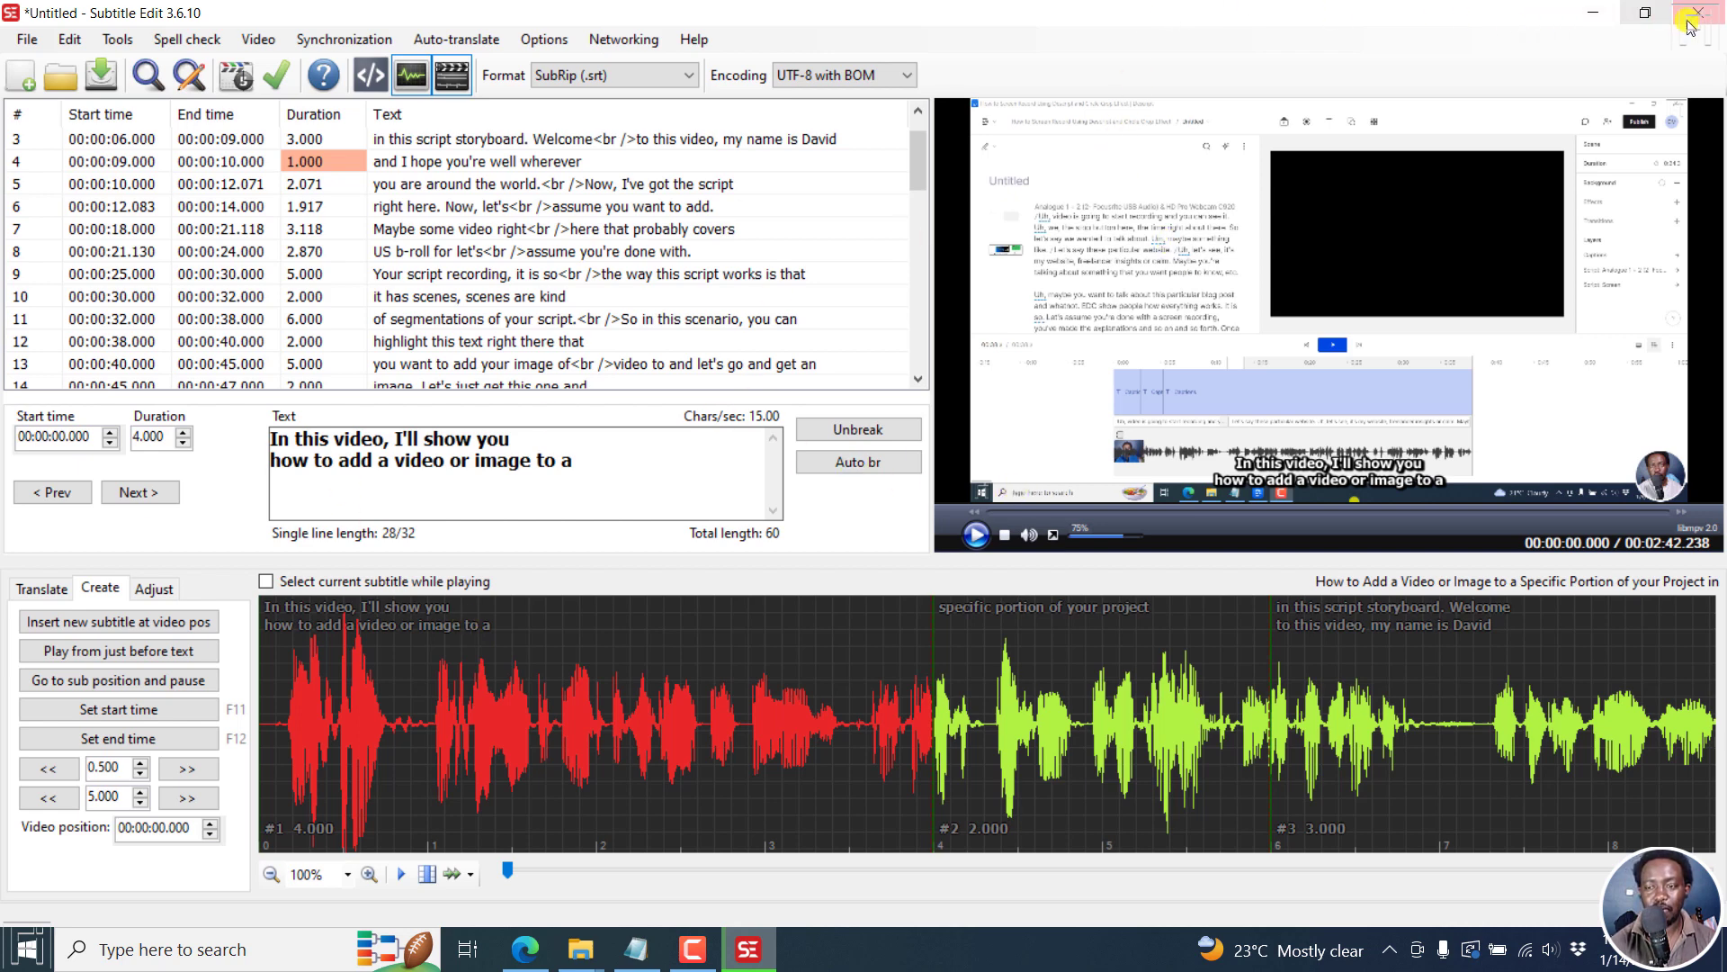
{"action": "left_click", "coordinate": [1593, 12]}
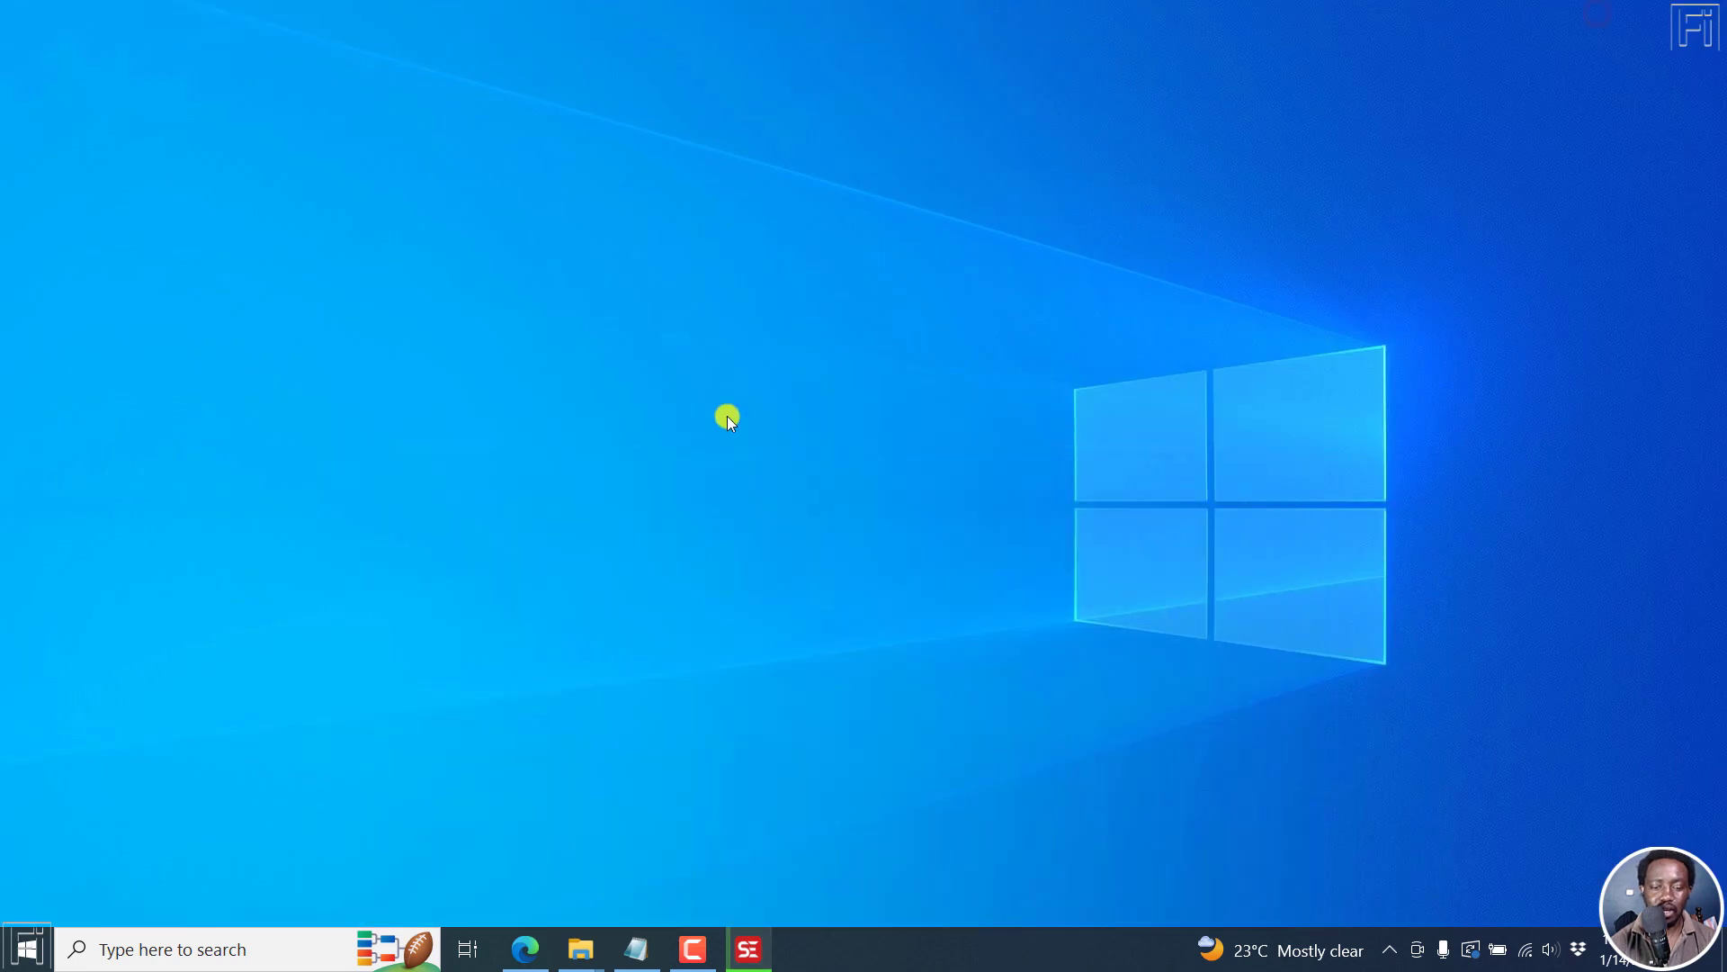
Launch Buzz from the Recent list in Windows search.
{"action": "left_click", "coordinate": [727, 416]}
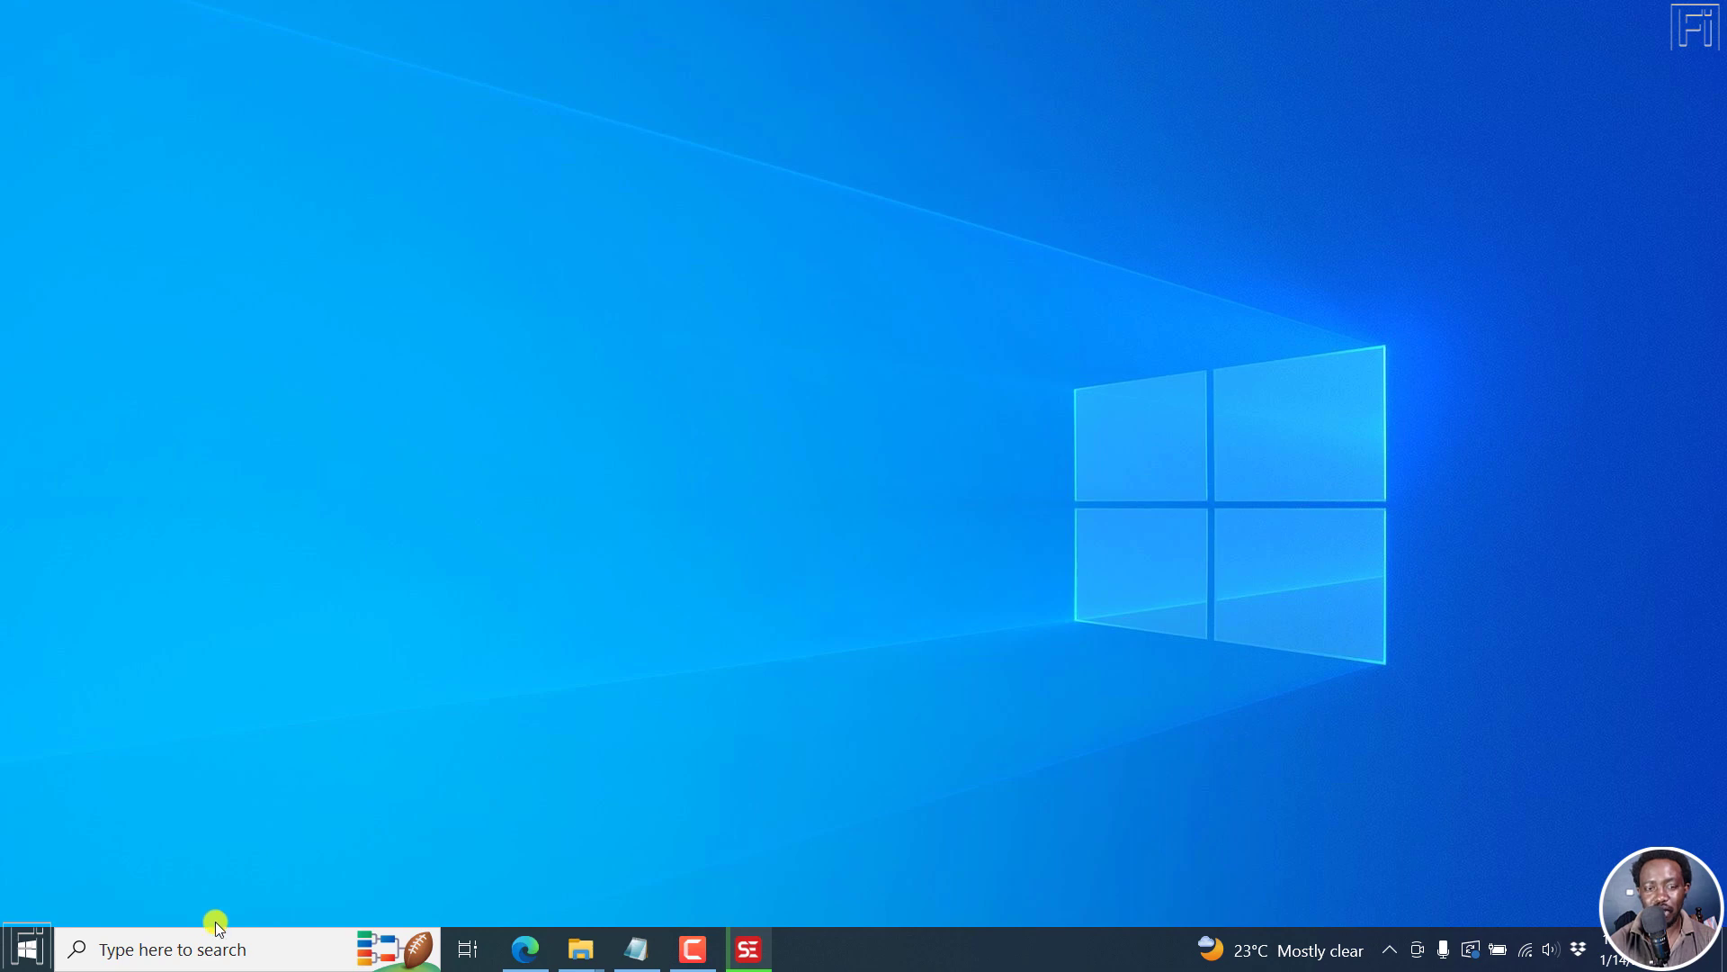
{"action": "left_click", "coordinate": [180, 951]}
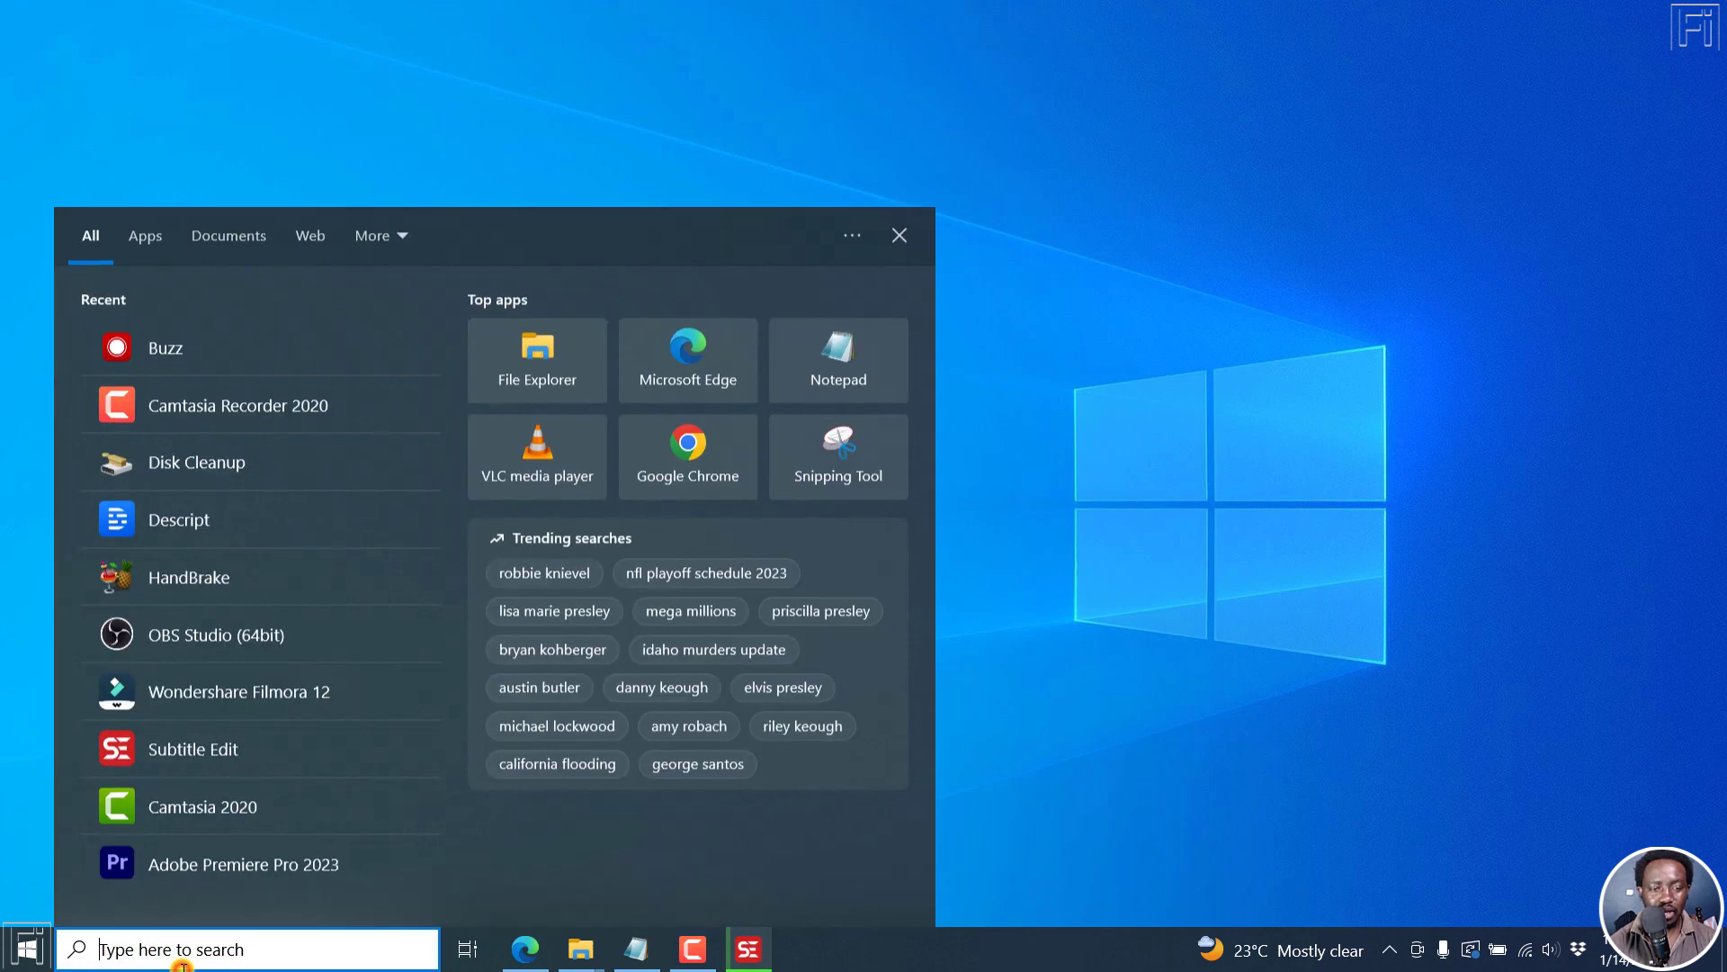
{"action": "left_click", "coordinate": [229, 351]}
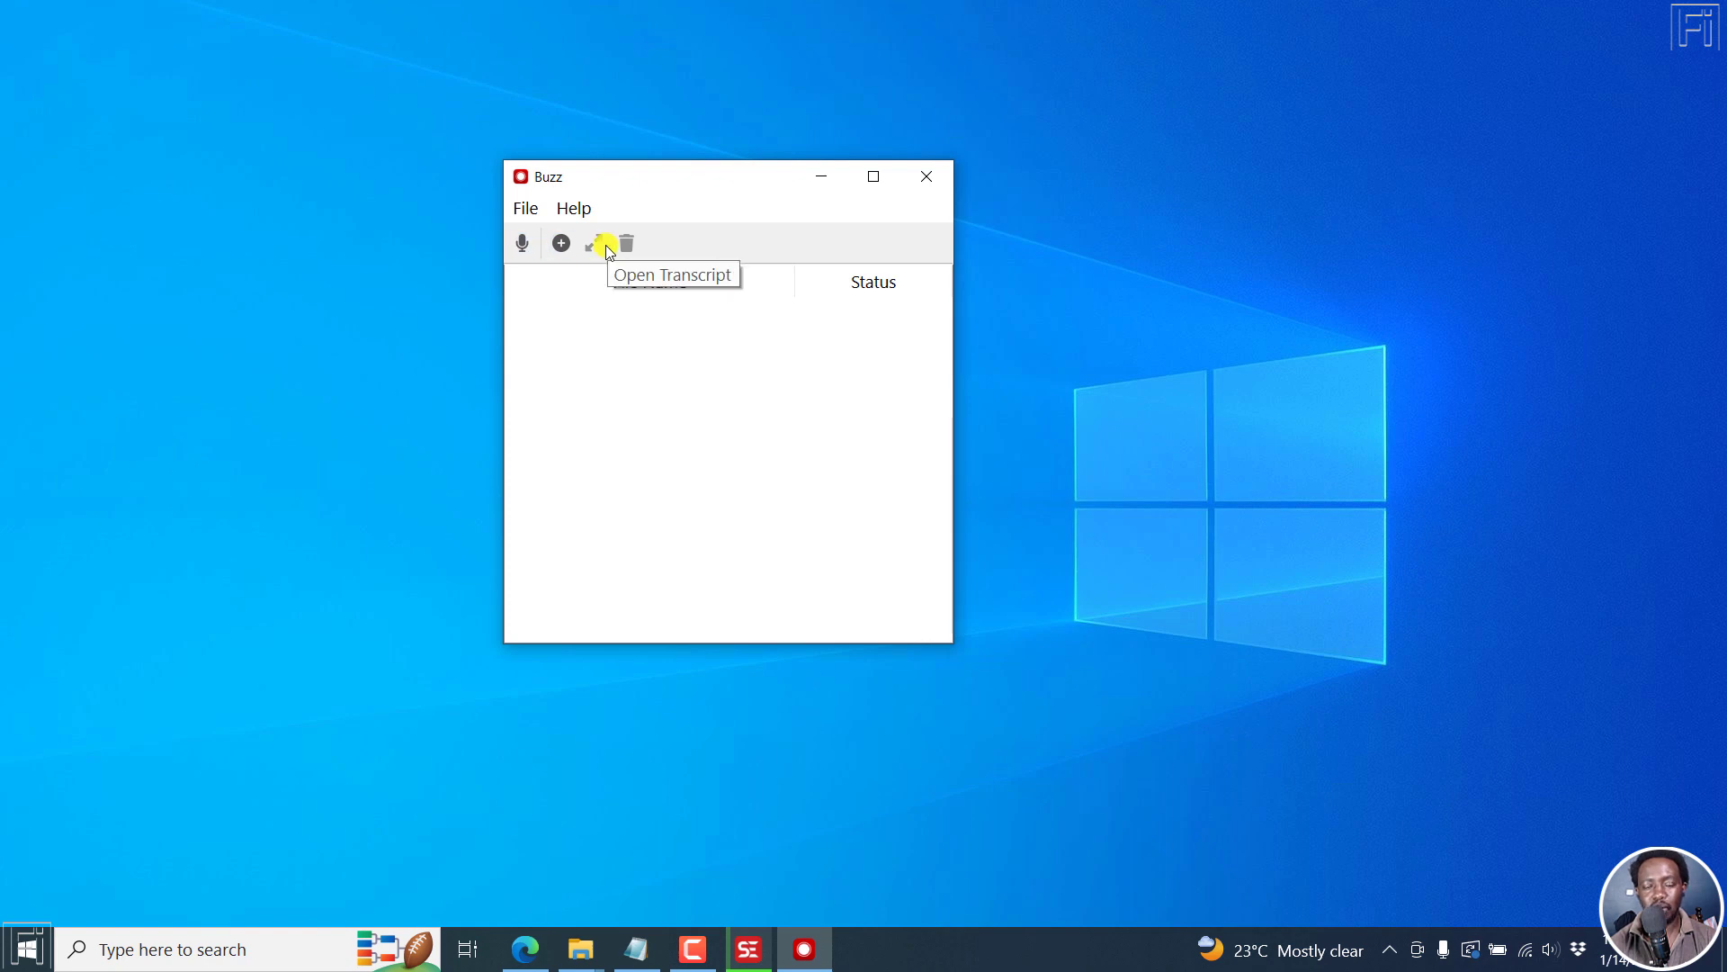
Look through Buzz's File and Help menus, then close the open menu.
{"action": "left_click", "coordinate": [527, 211]}
{"action": "mouse_move", "coordinate": [574, 209]}
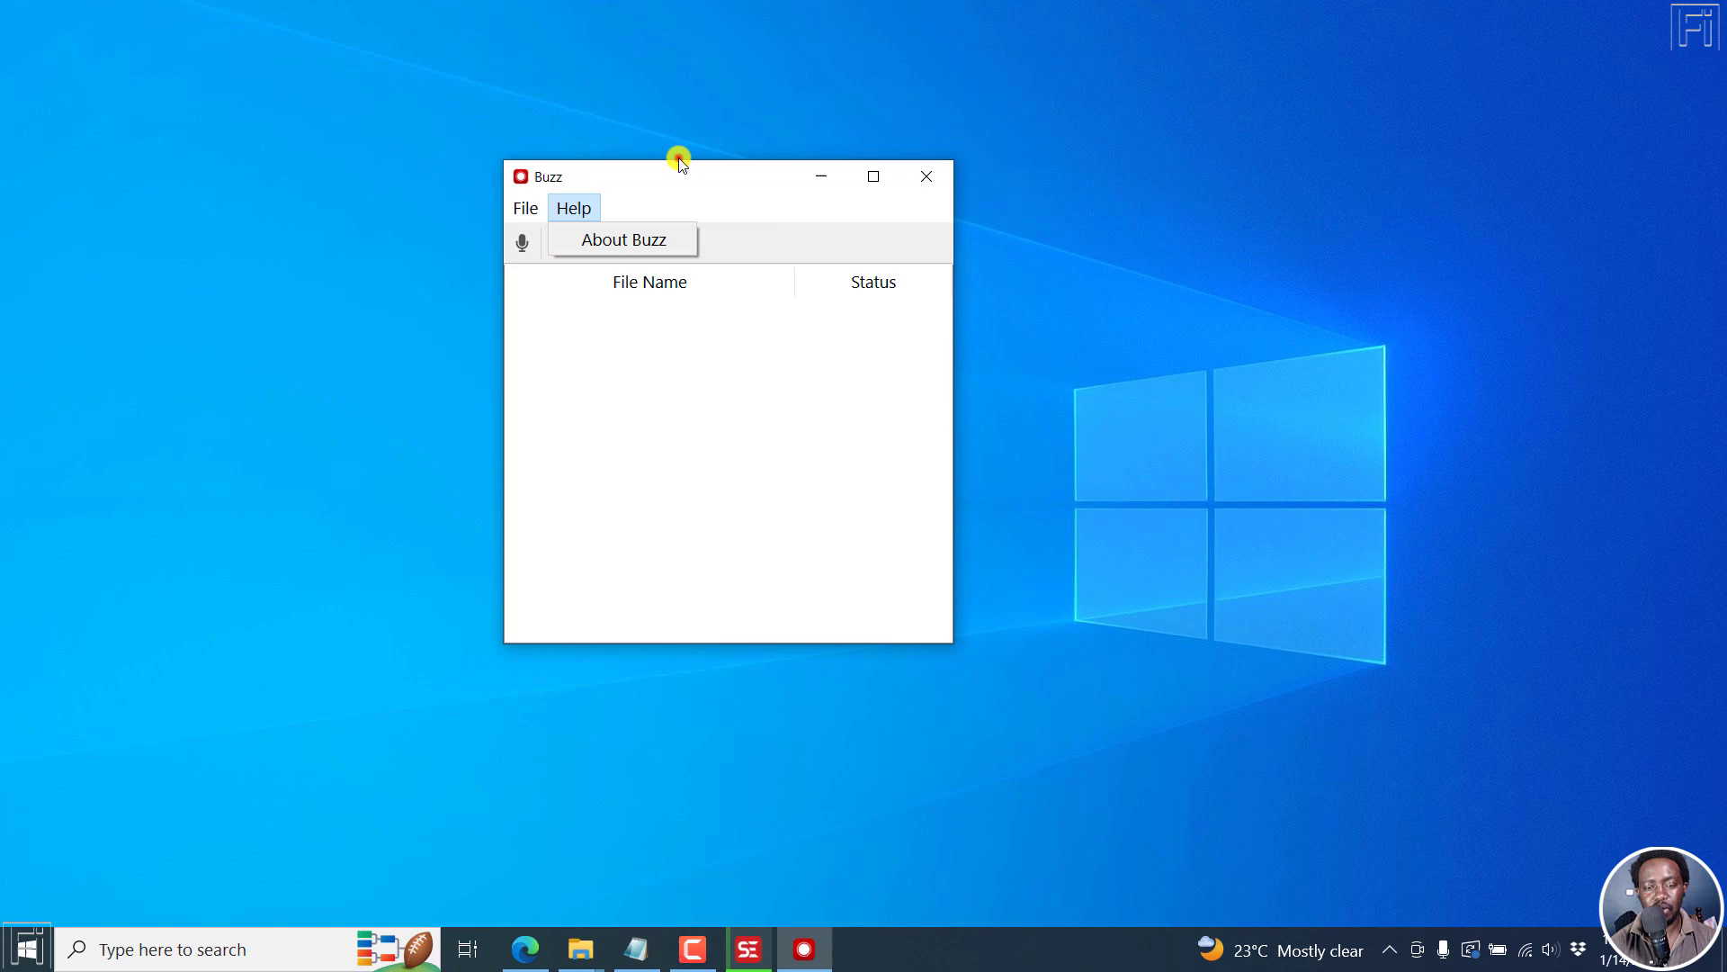
{"action": "left_click", "coordinate": [680, 158]}
Import the ChatGPT summarizing tutorial audio file from Documents > Camtasia.
{"action": "left_click", "coordinate": [560, 244]}
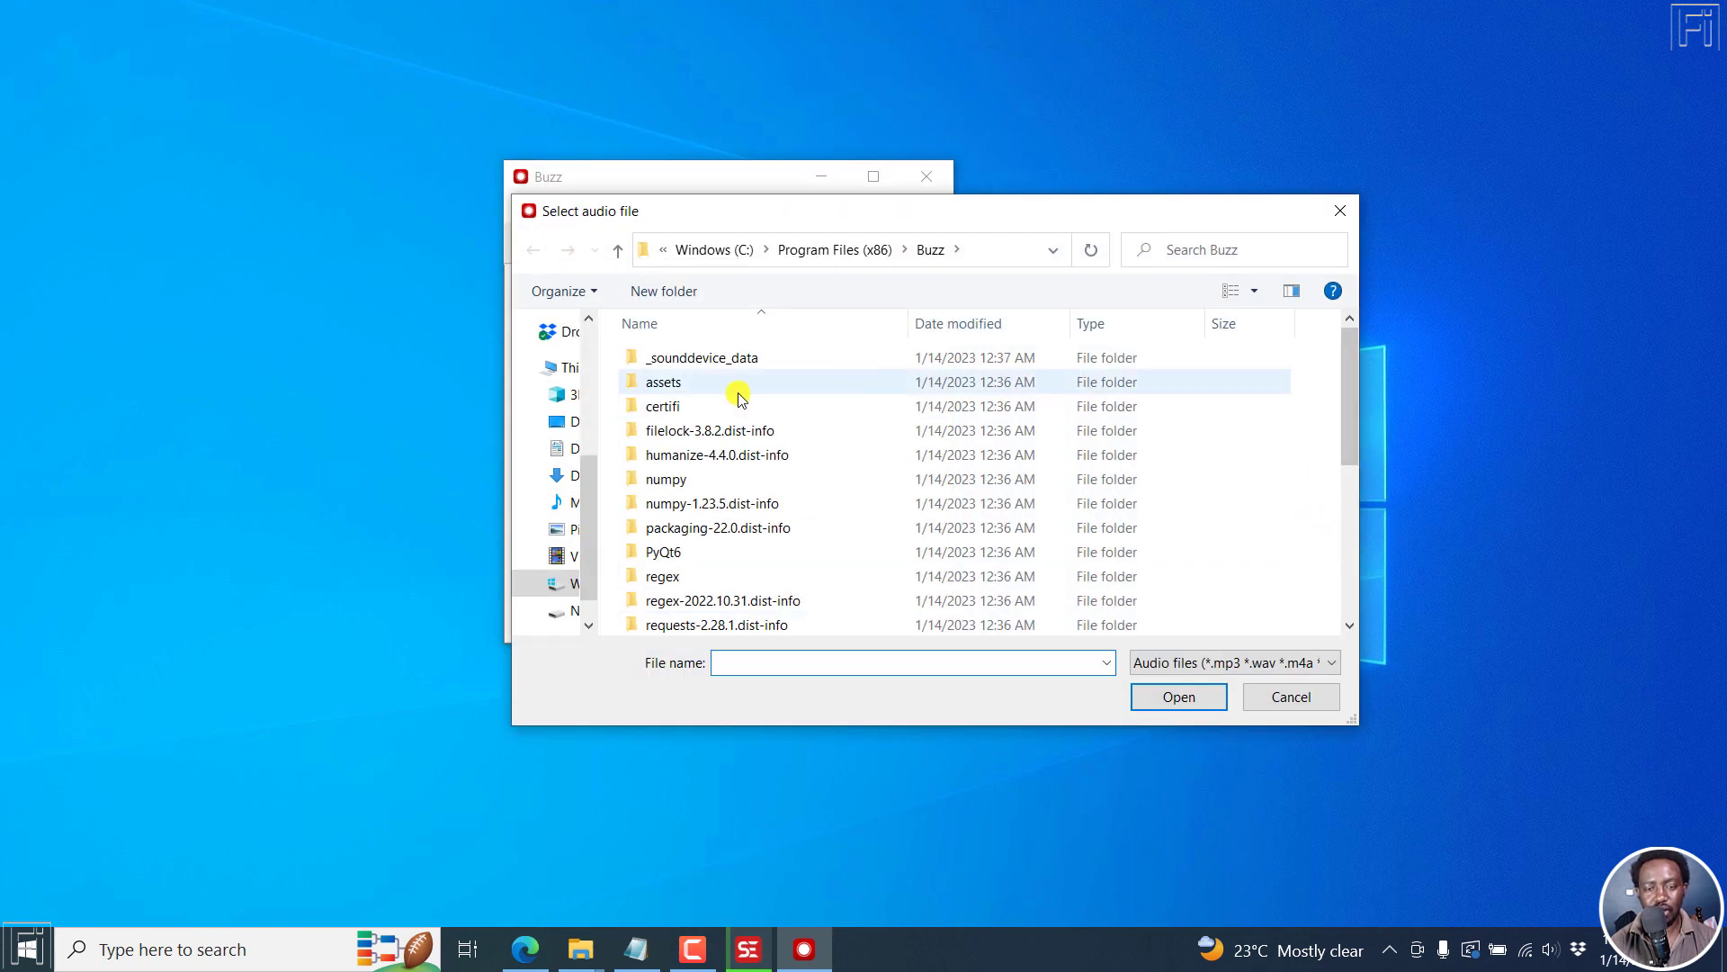
{"action": "left_click", "coordinate": [566, 448]}
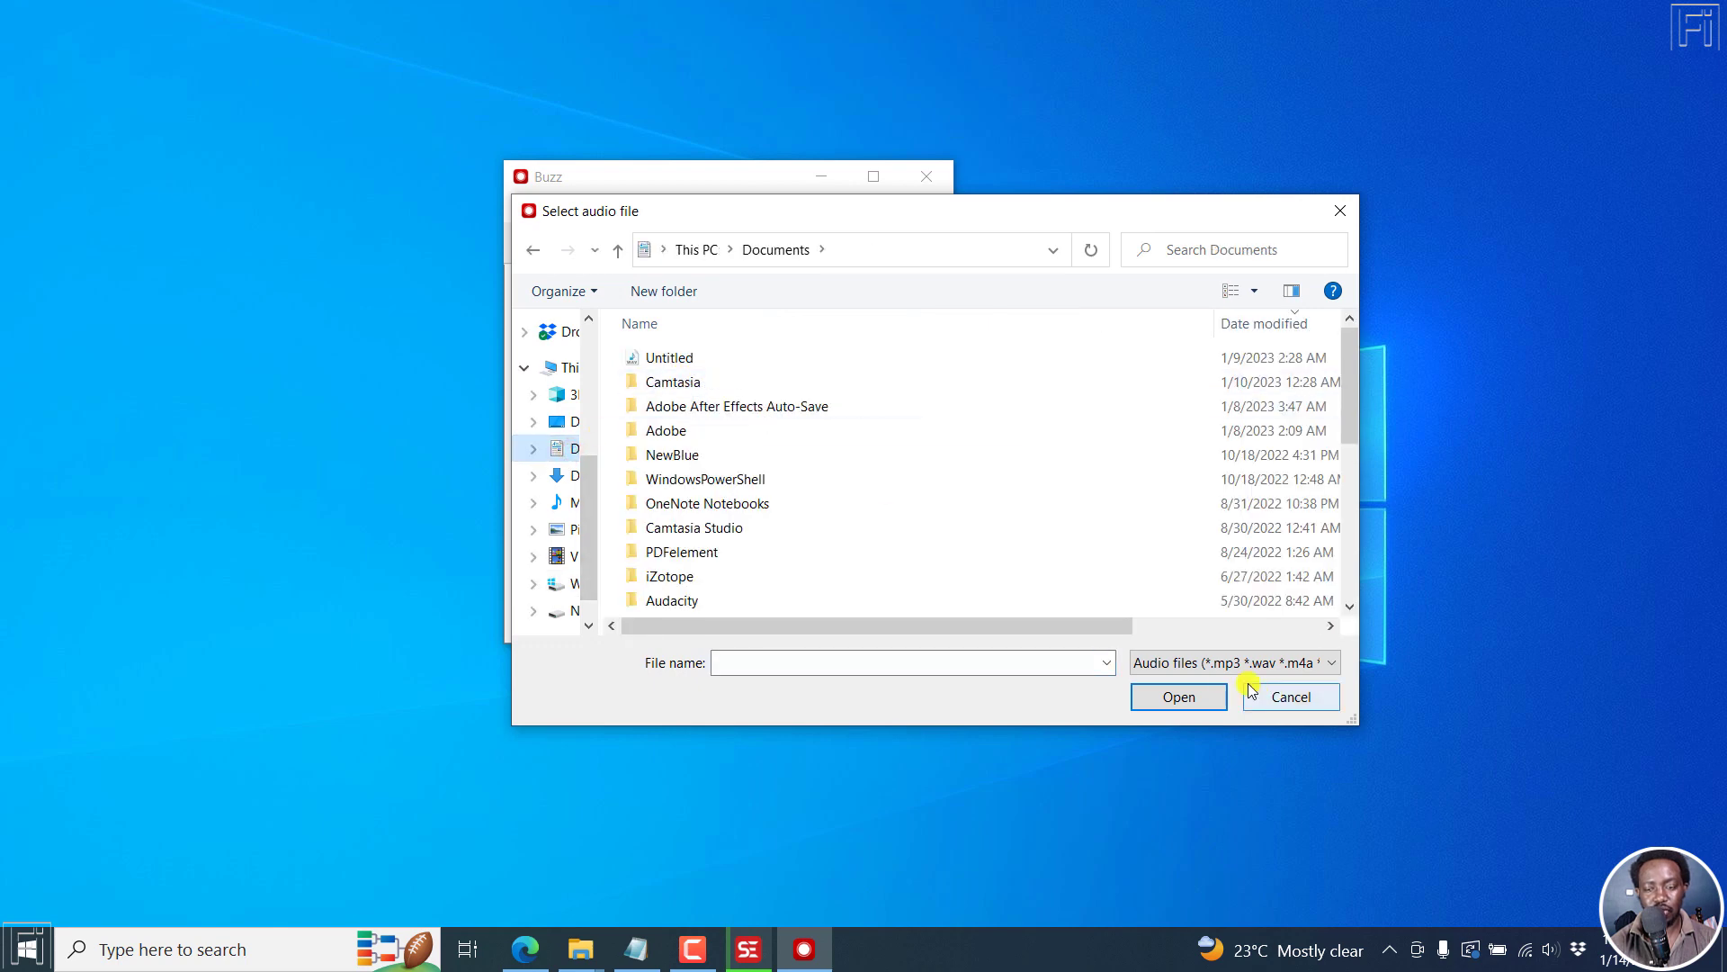
{"action": "left_click", "coordinate": [659, 373]}
{"action": "double_click", "coordinate": [659, 373]}
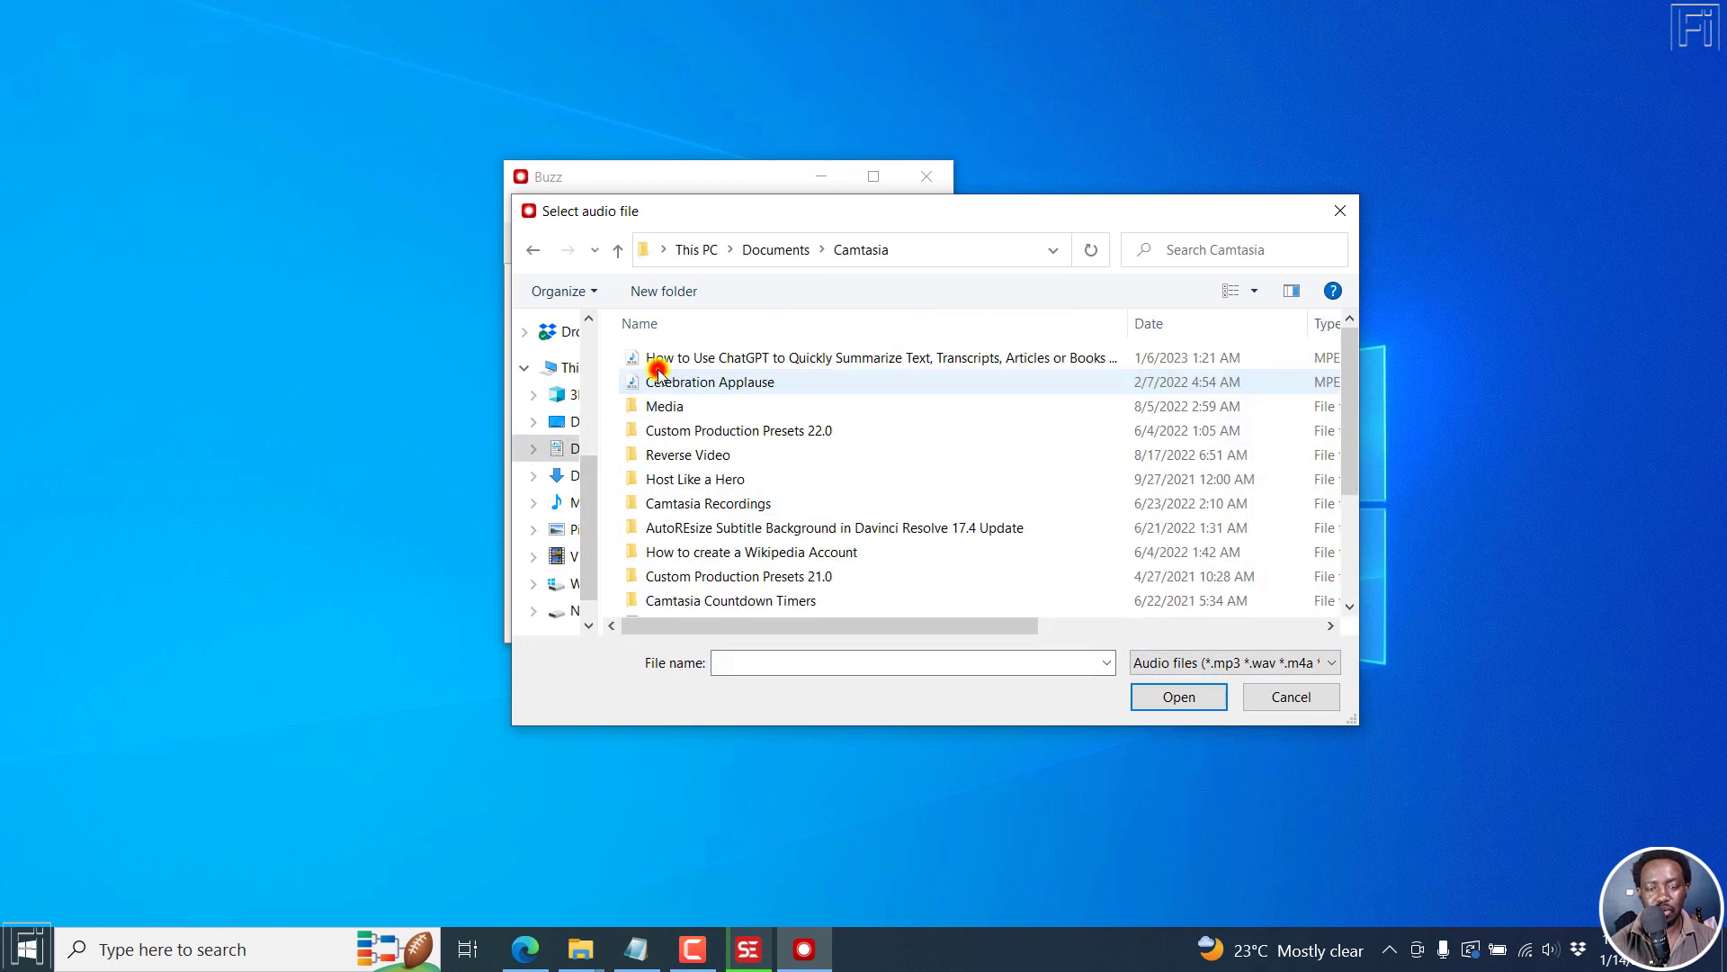
{"action": "left_click", "coordinate": [817, 358]}
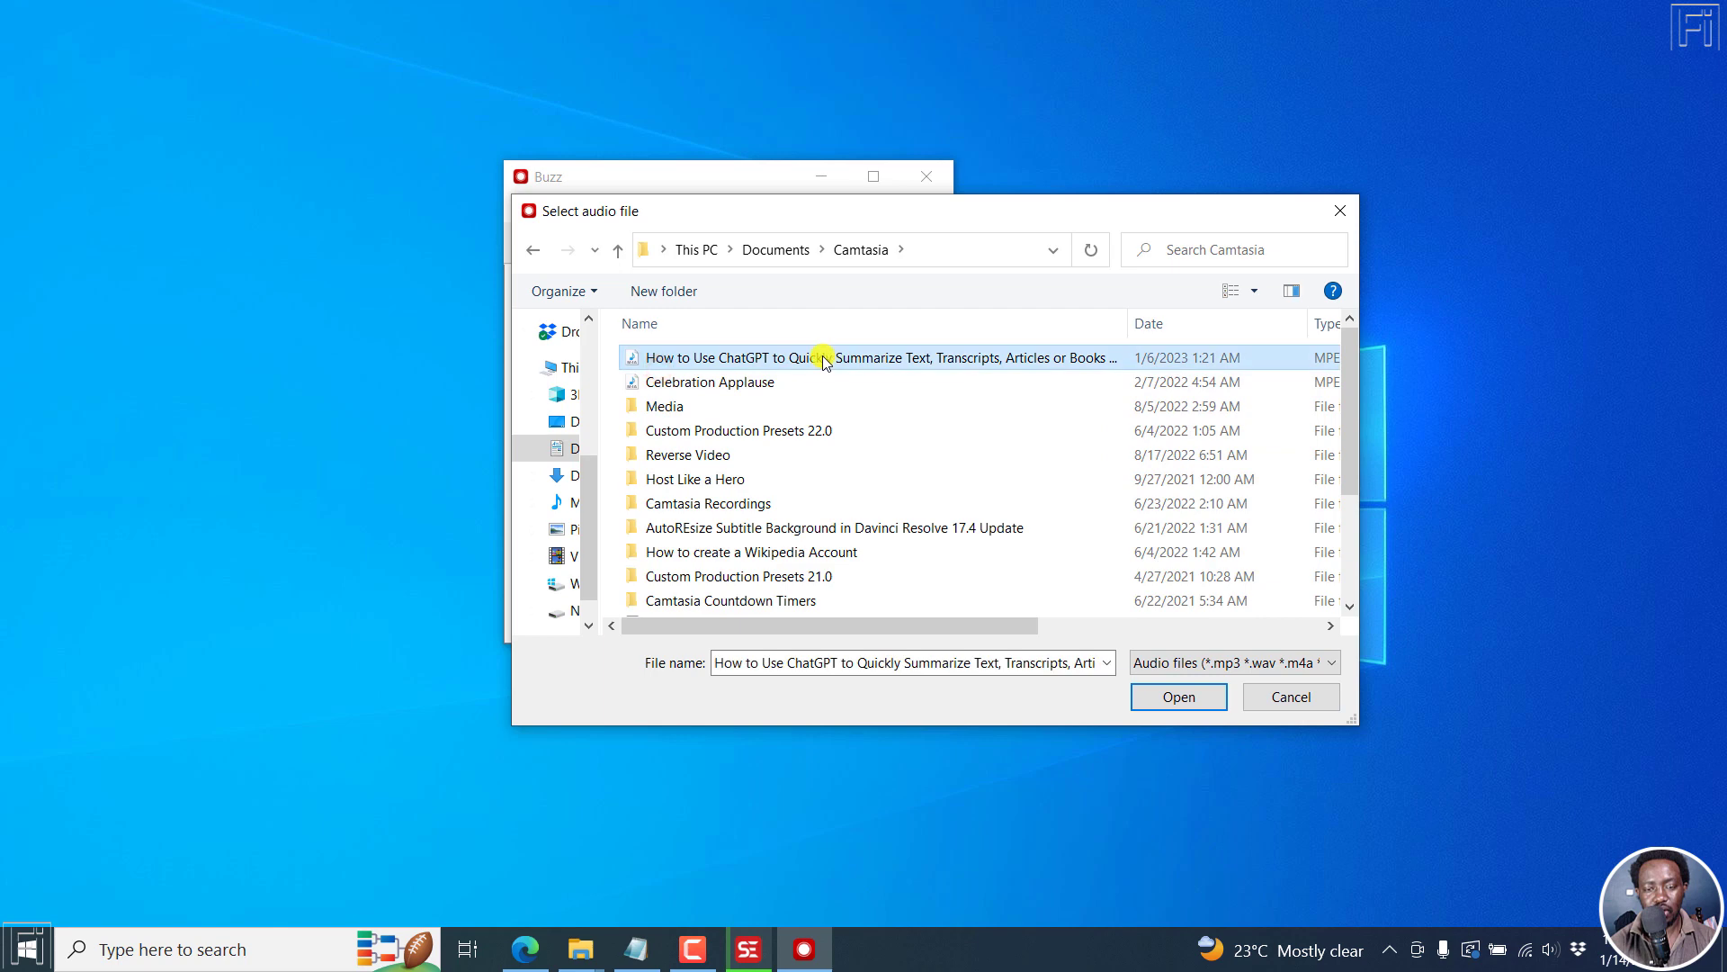
{"action": "left_click", "coordinate": [1191, 704]}
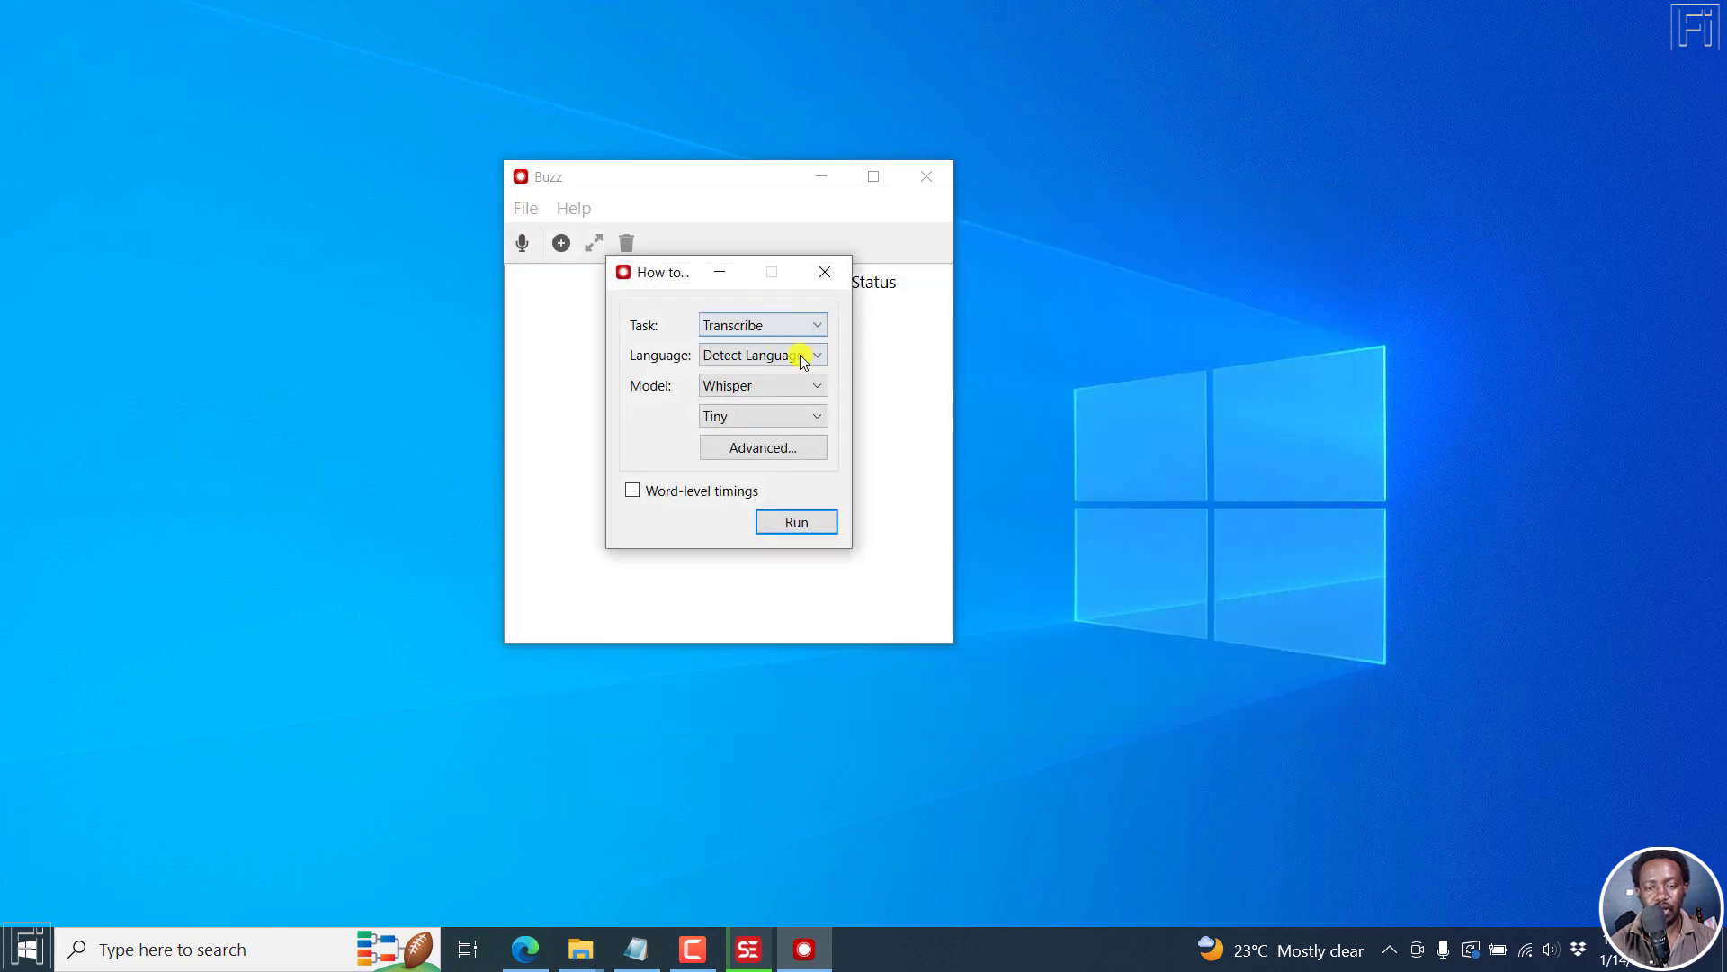
Set the Whisper model size to Base and run the transcription.
{"action": "left_click", "coordinate": [816, 416]}
{"action": "left_click", "coordinate": [721, 457]}
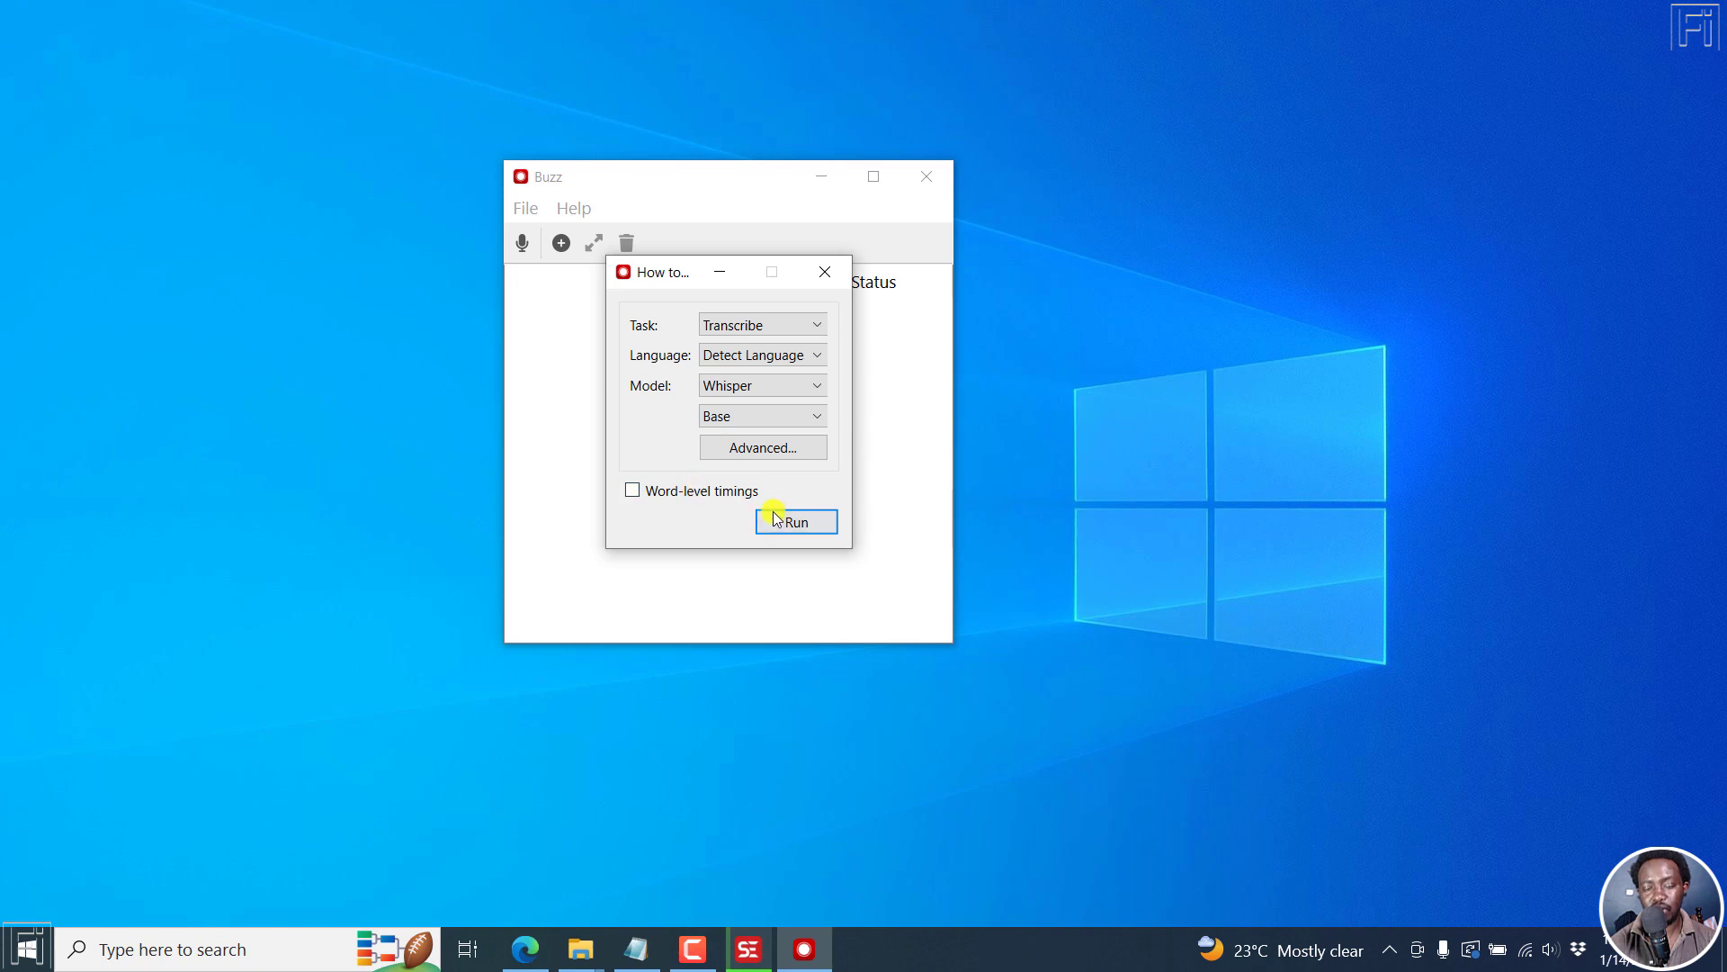
{"action": "left_click", "coordinate": [799, 522]}
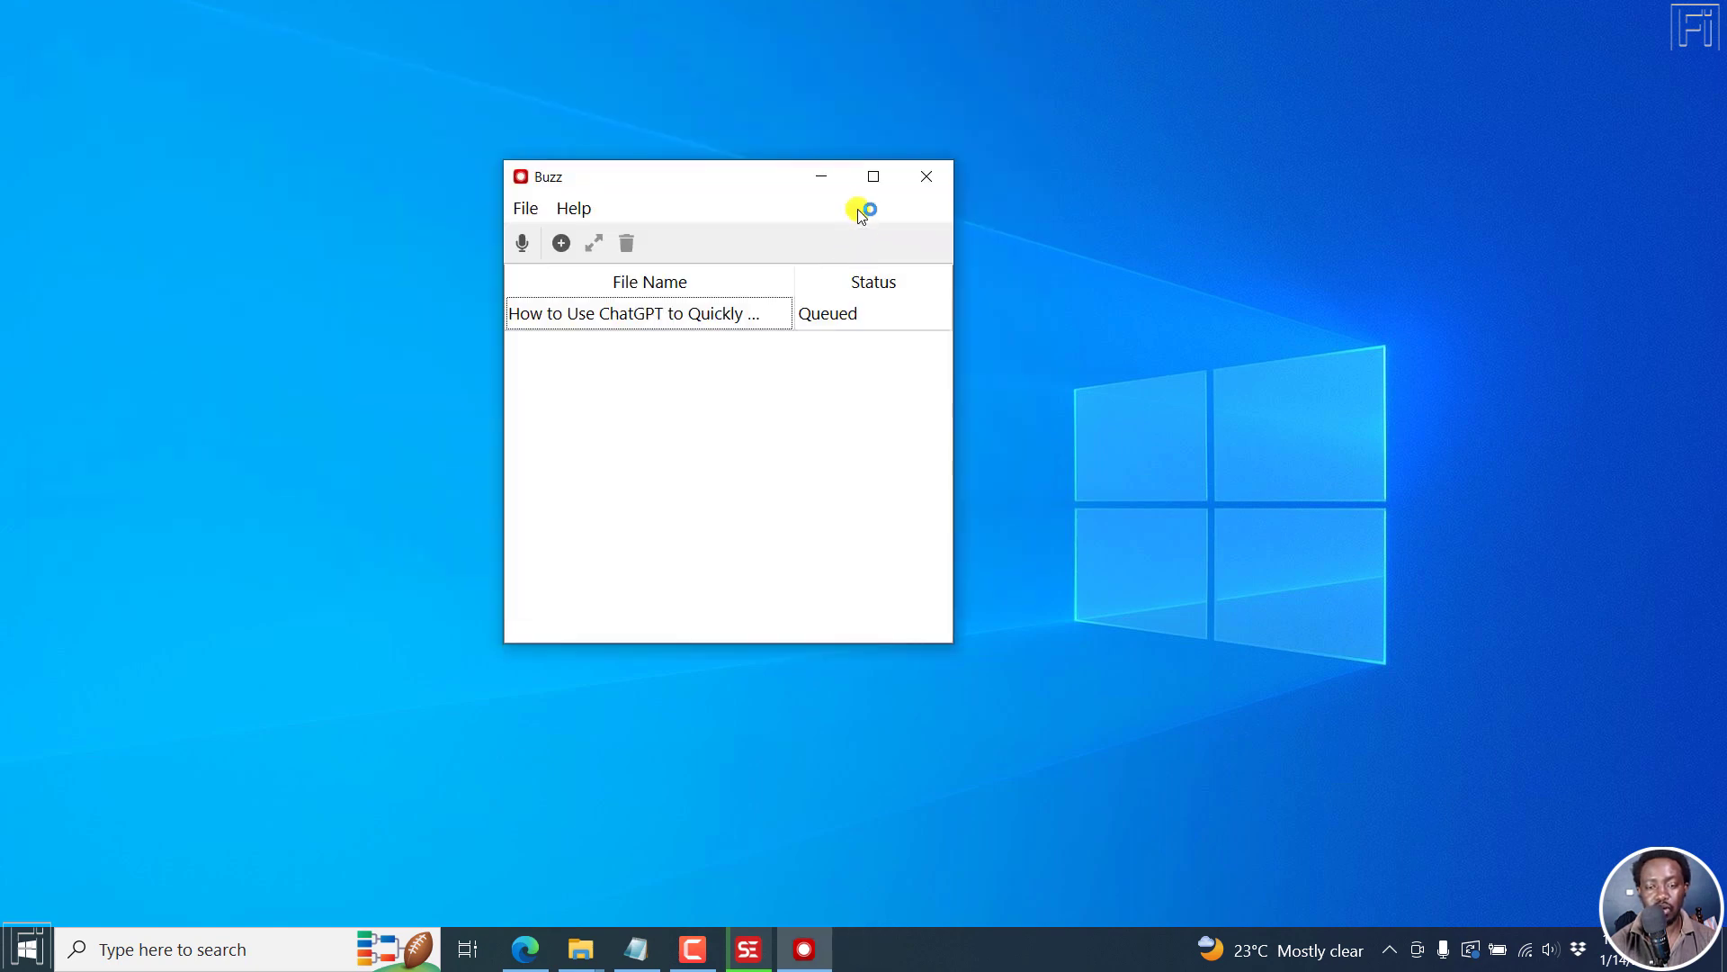
Maximize Buzz, check its About version info, and select the finished ChatGPT m4a transcription.
{"action": "left_click", "coordinate": [870, 179]}
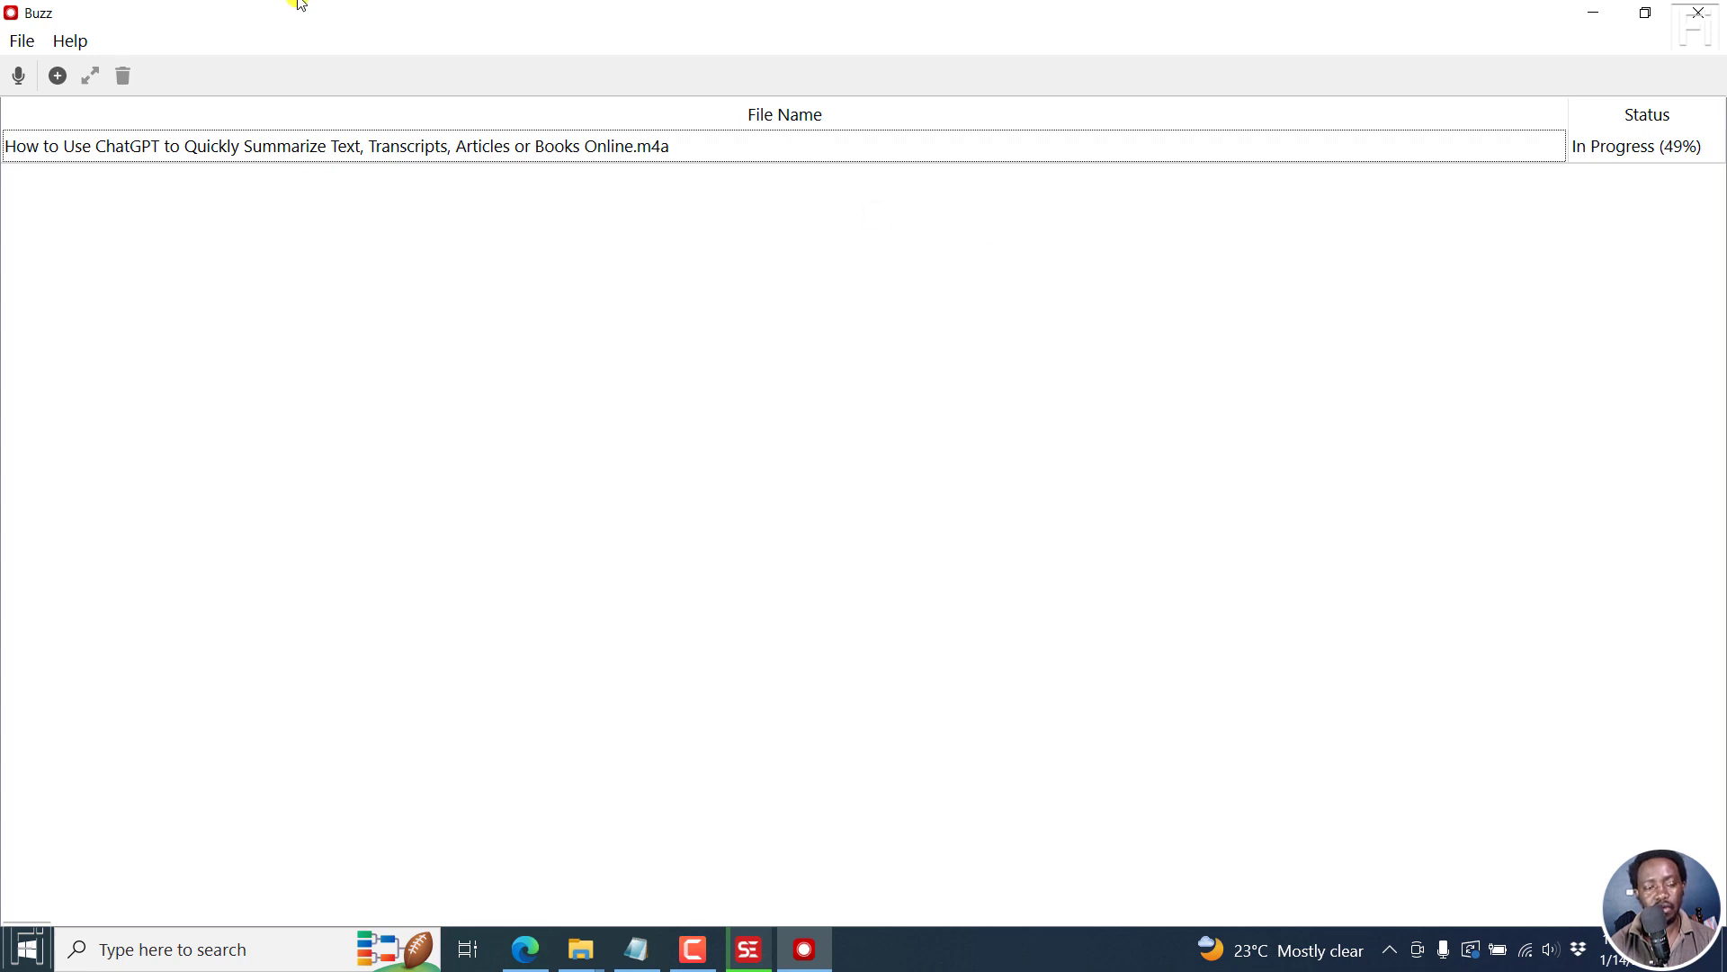
{"action": "left_click", "coordinate": [70, 39]}
{"action": "left_click", "coordinate": [110, 79]}
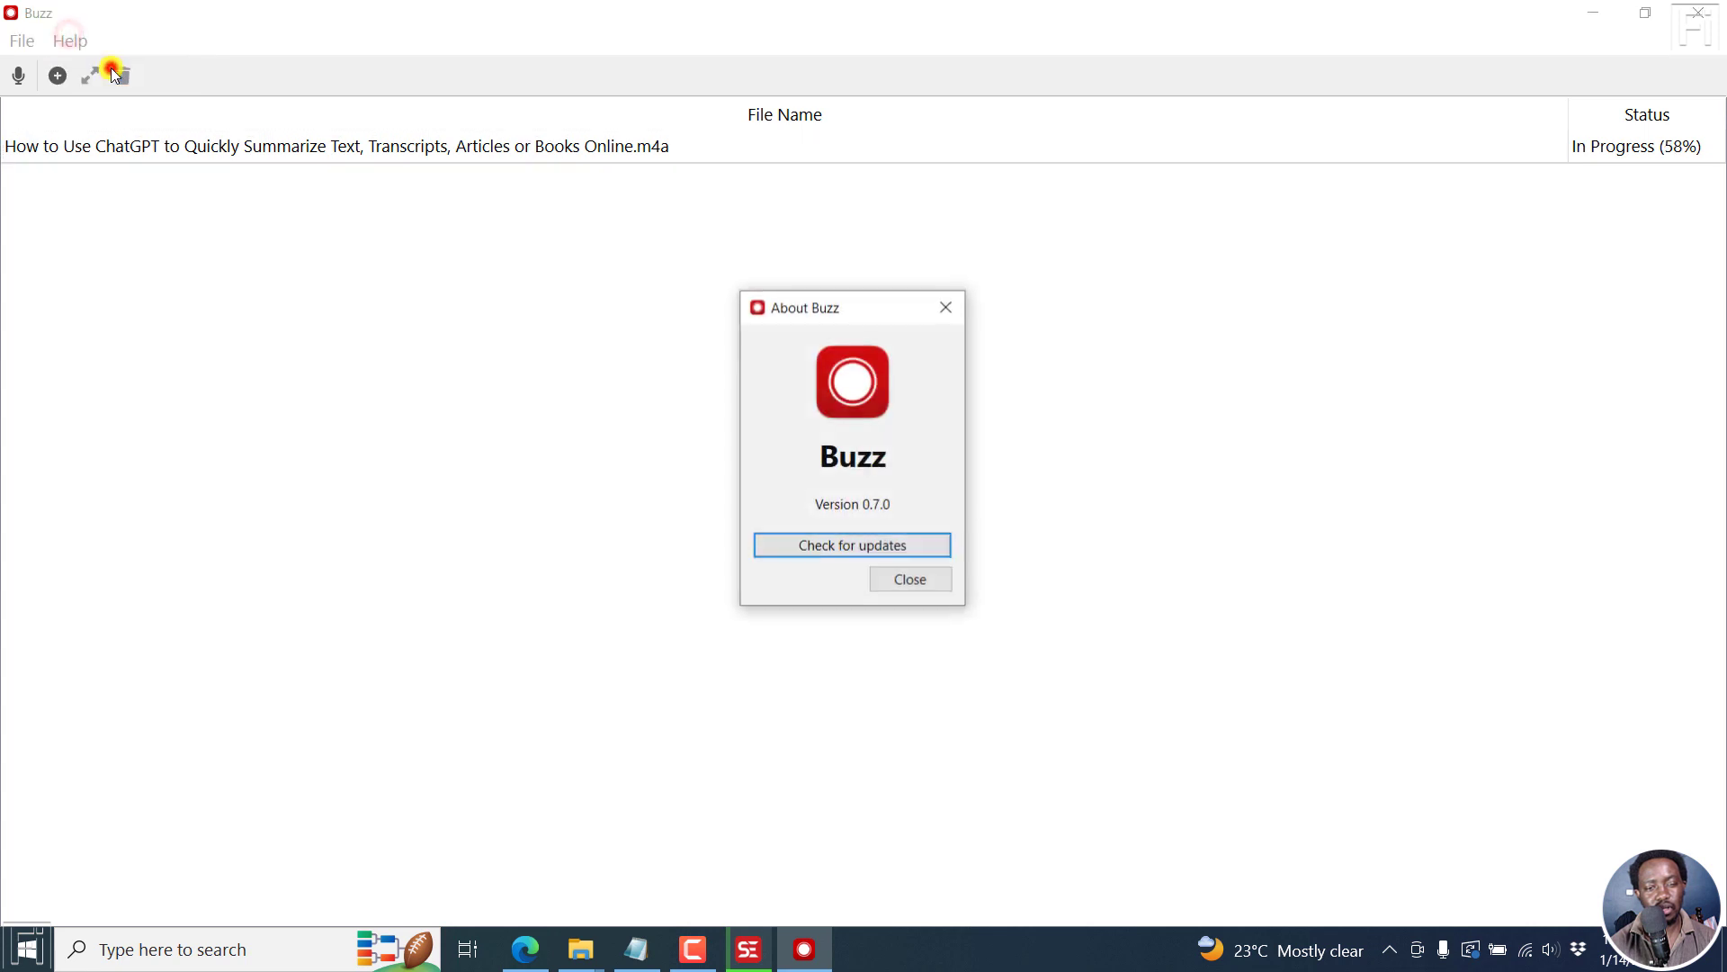
{"action": "left_click", "coordinate": [943, 308]}
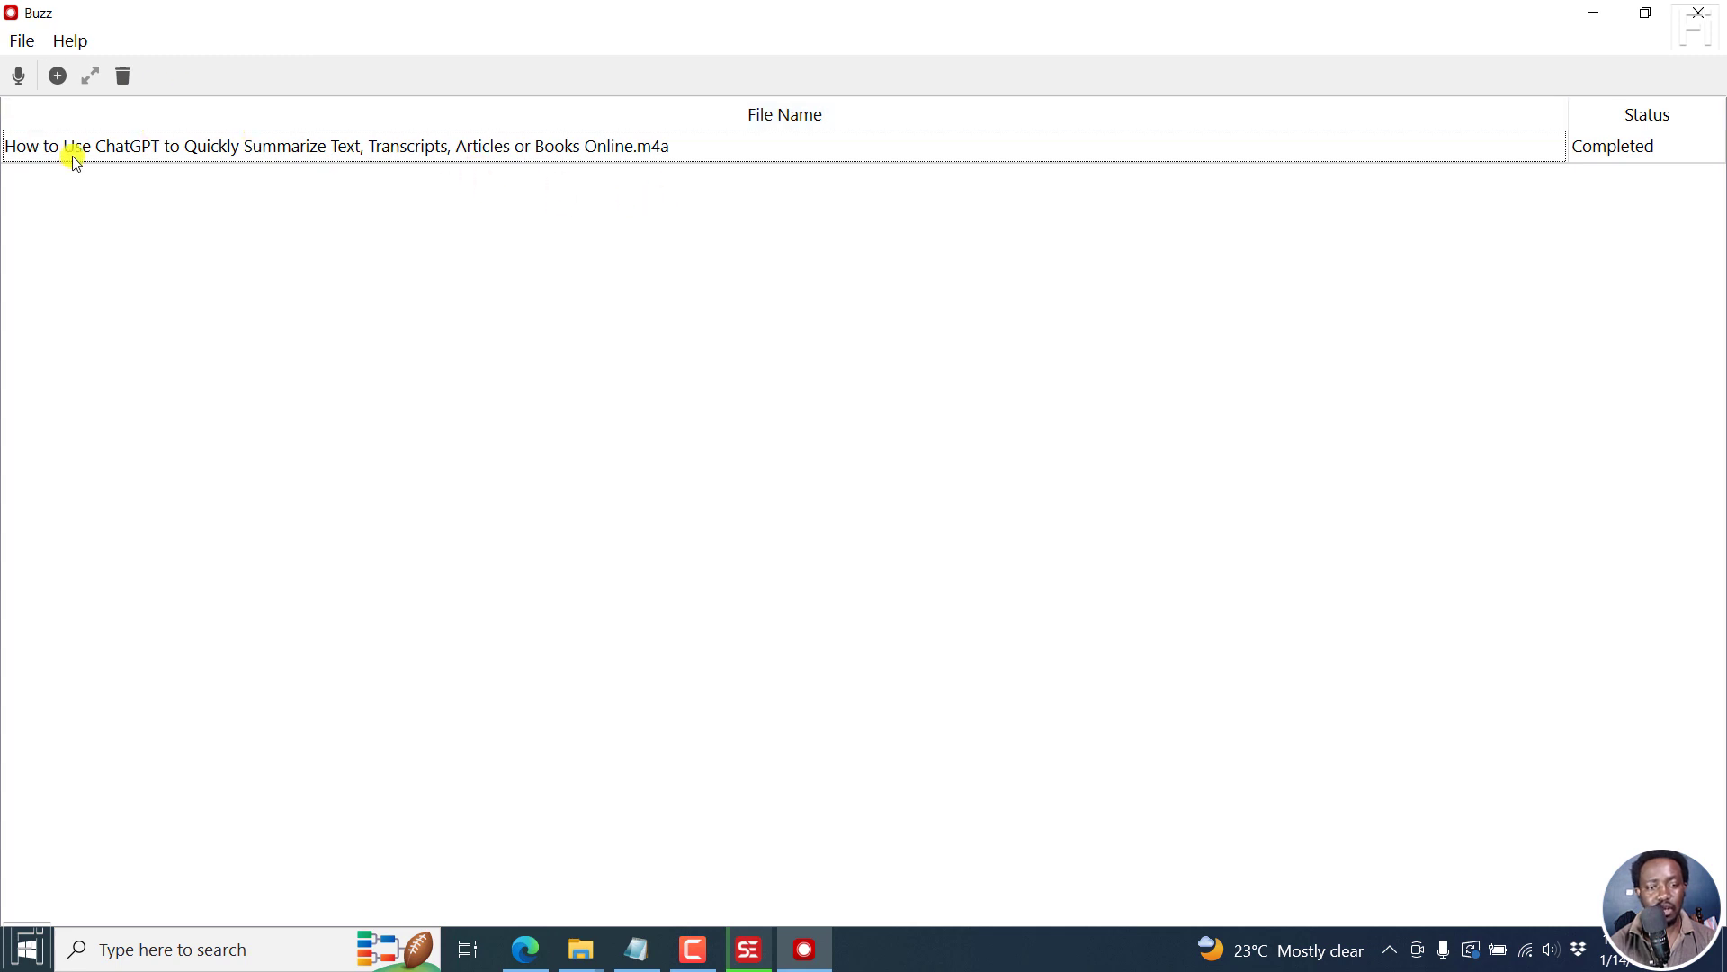
{"action": "left_click", "coordinate": [163, 148]}
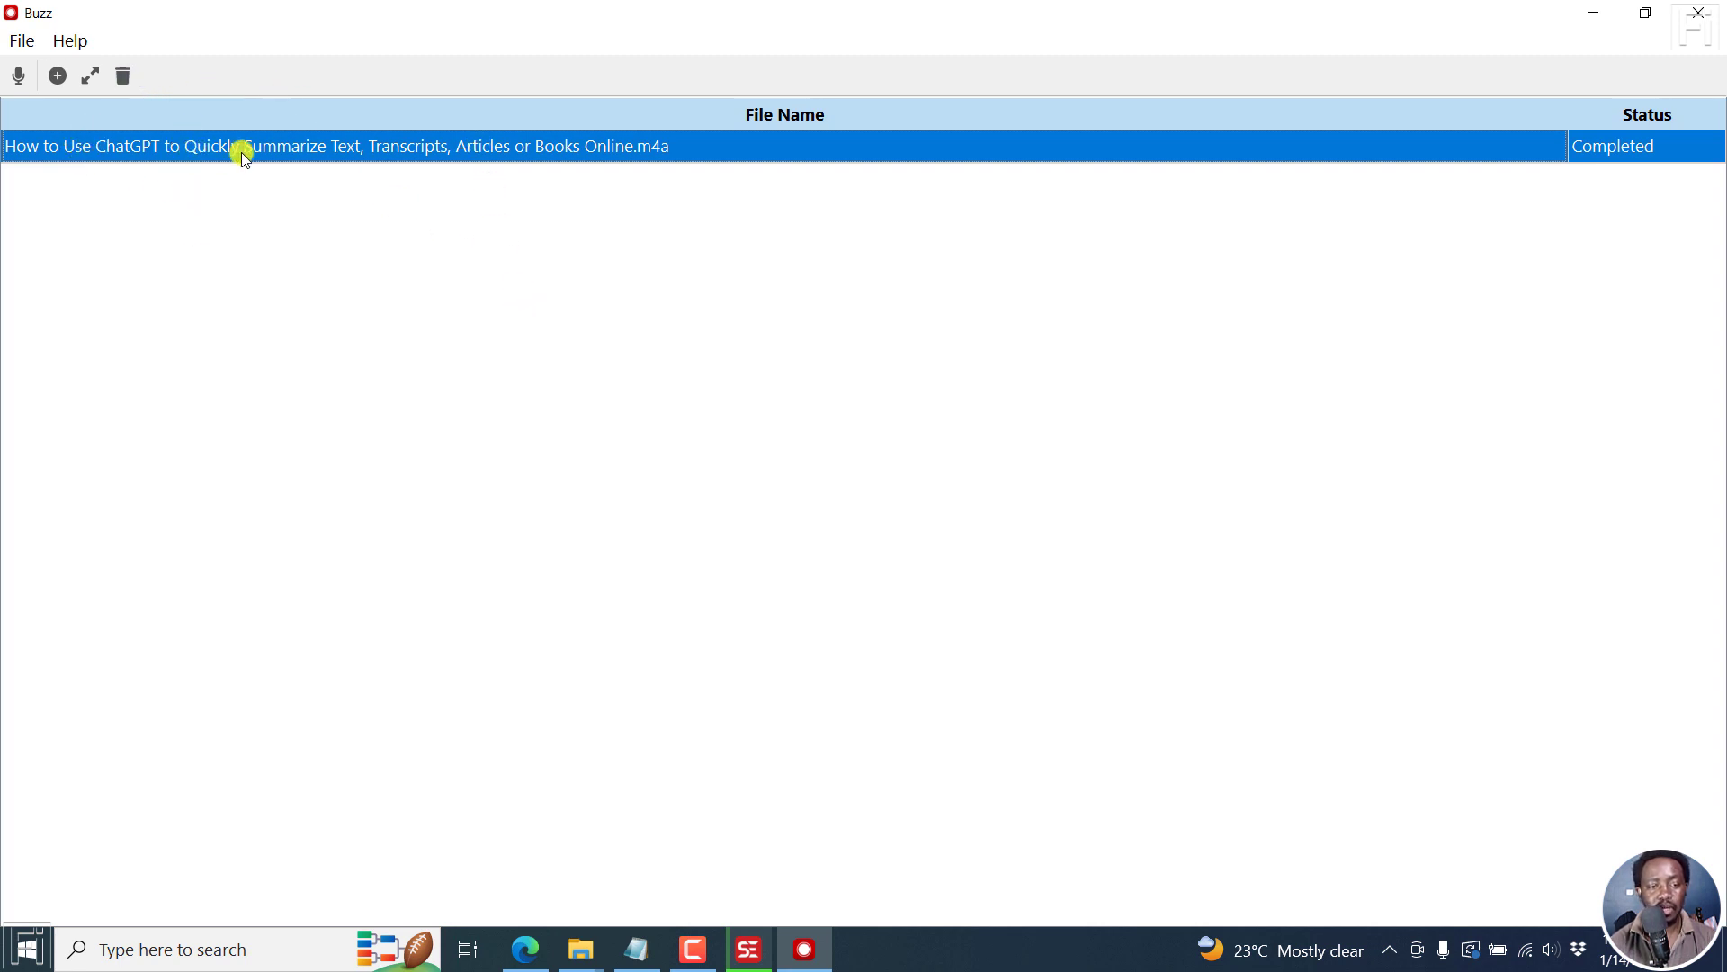
{"action": "left_click", "coordinate": [93, 79]}
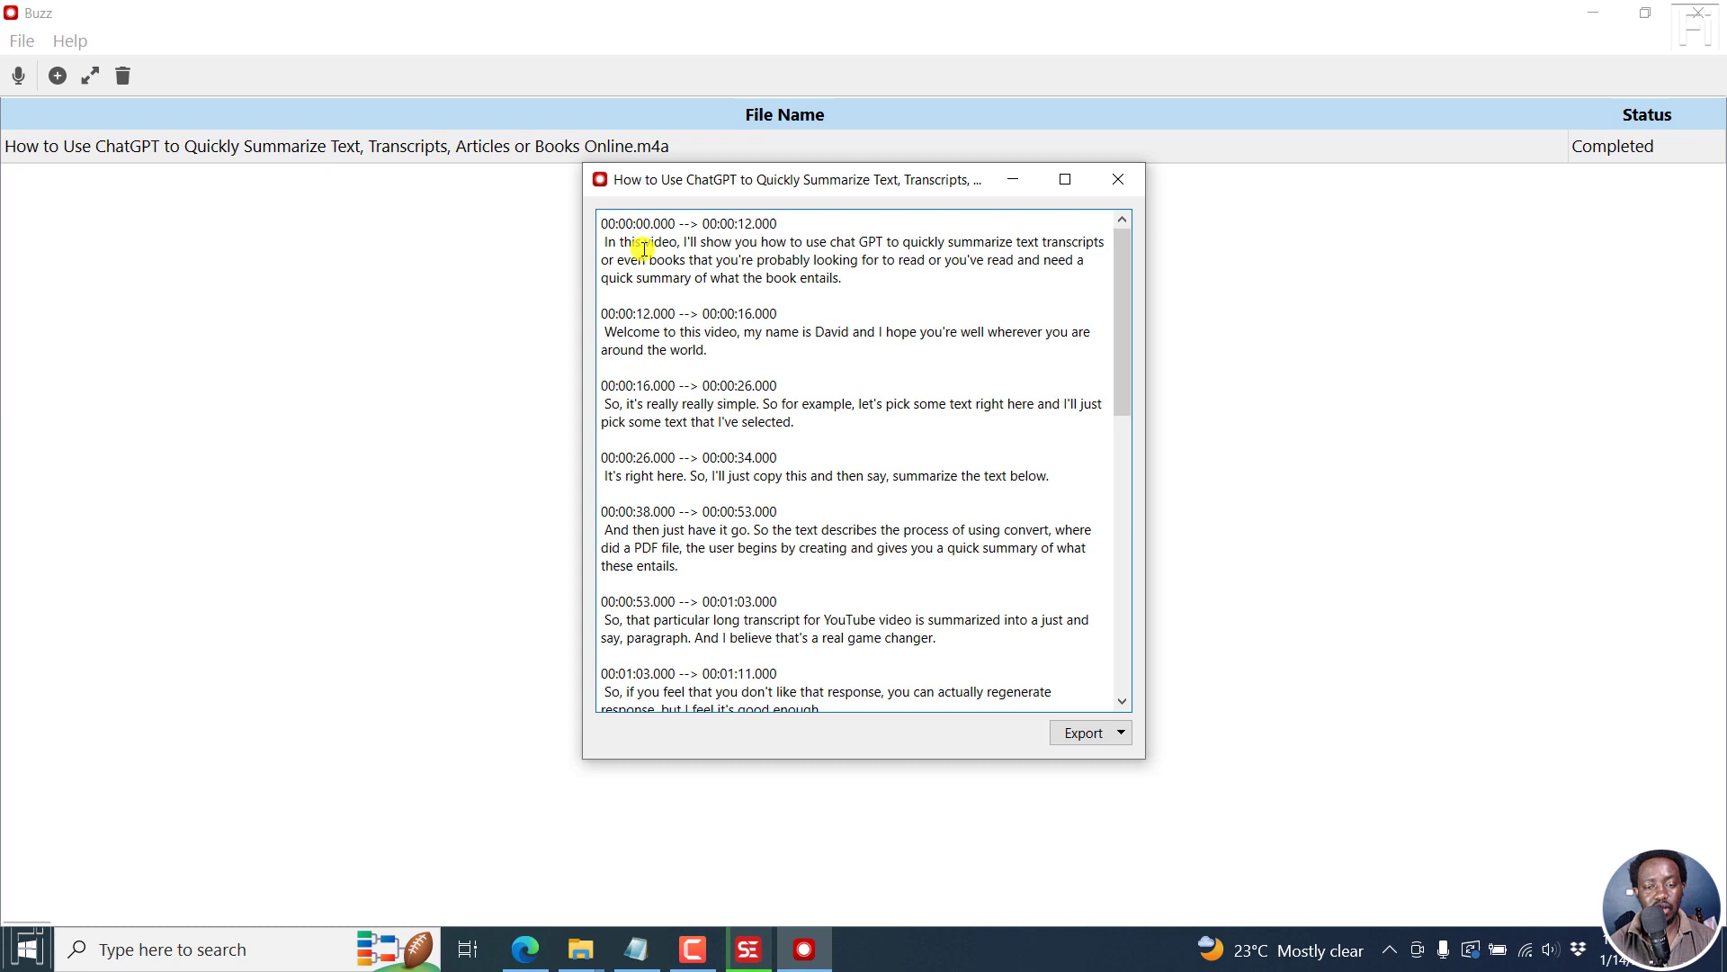
{"action": "left_click_drag", "start_coordinate": [607, 241], "coordinate": [846, 280]}
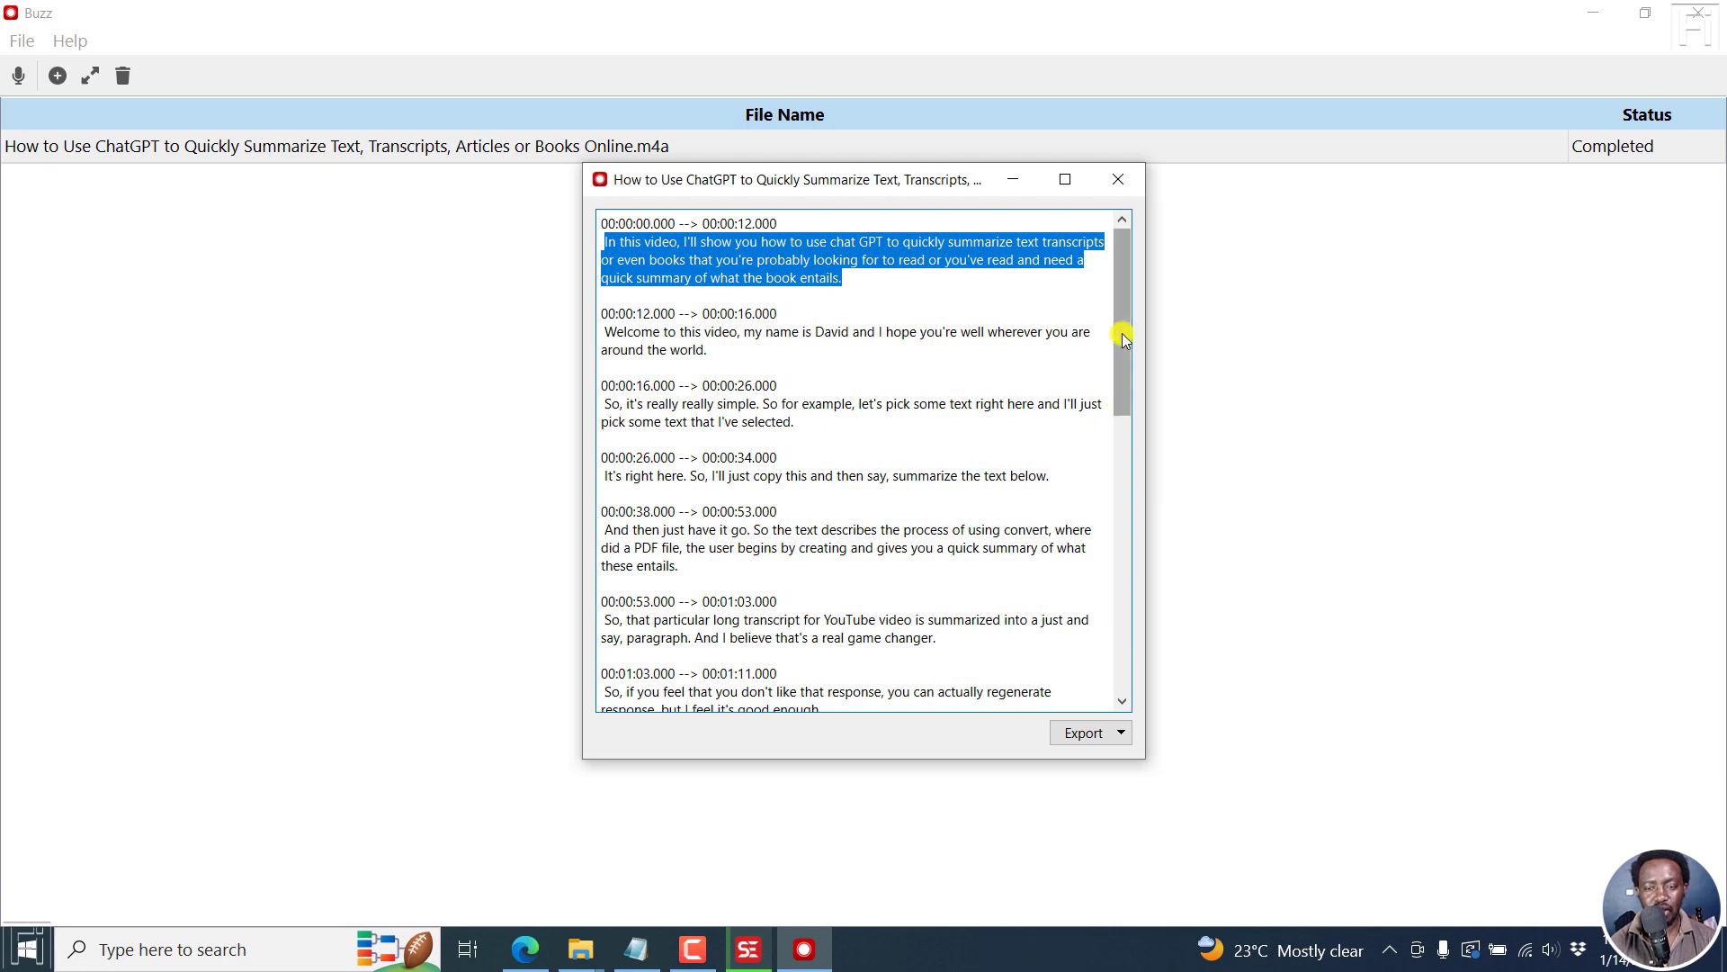
{"action": "mouse_move", "coordinate": [1121, 333]}
{"action": "left_mouse_down"}
{"action": "mouse_move", "coordinate": [1115, 412]}
{"action": "mouse_move", "coordinate": [1126, 299]}
{"action": "left_mouse_up"}
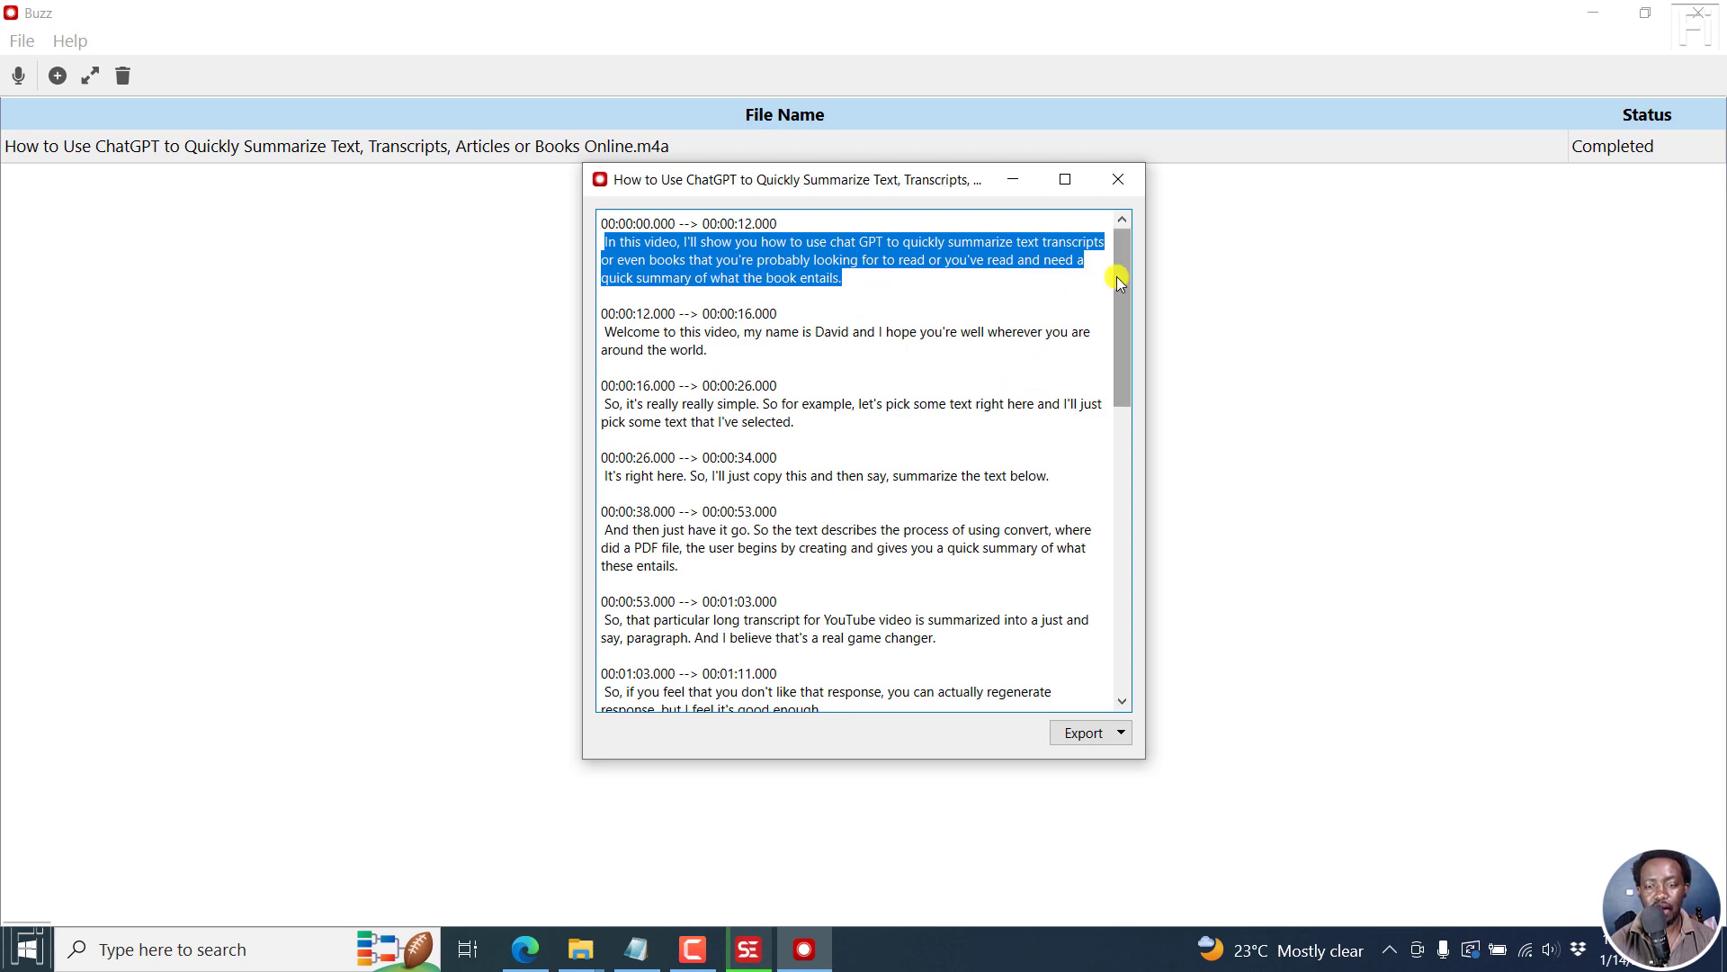
{"action": "left_click_drag", "start_coordinate": [1118, 273], "coordinate": [1122, 663]}
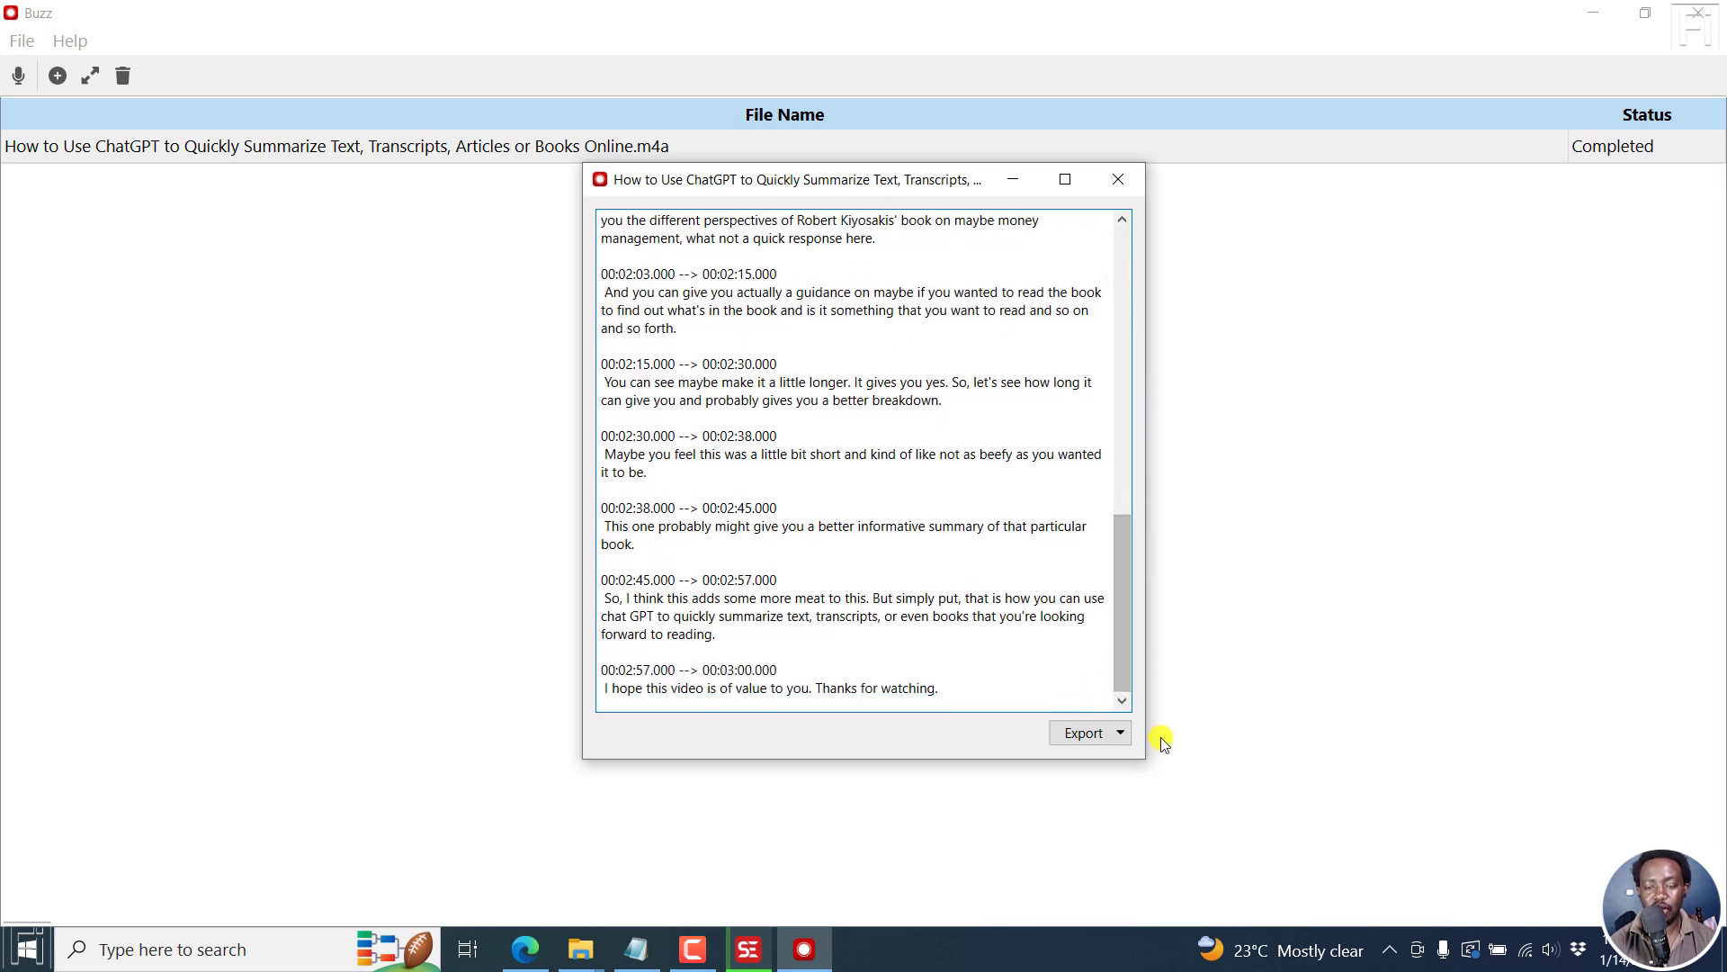
{"action": "left_click", "coordinate": [1119, 734]}
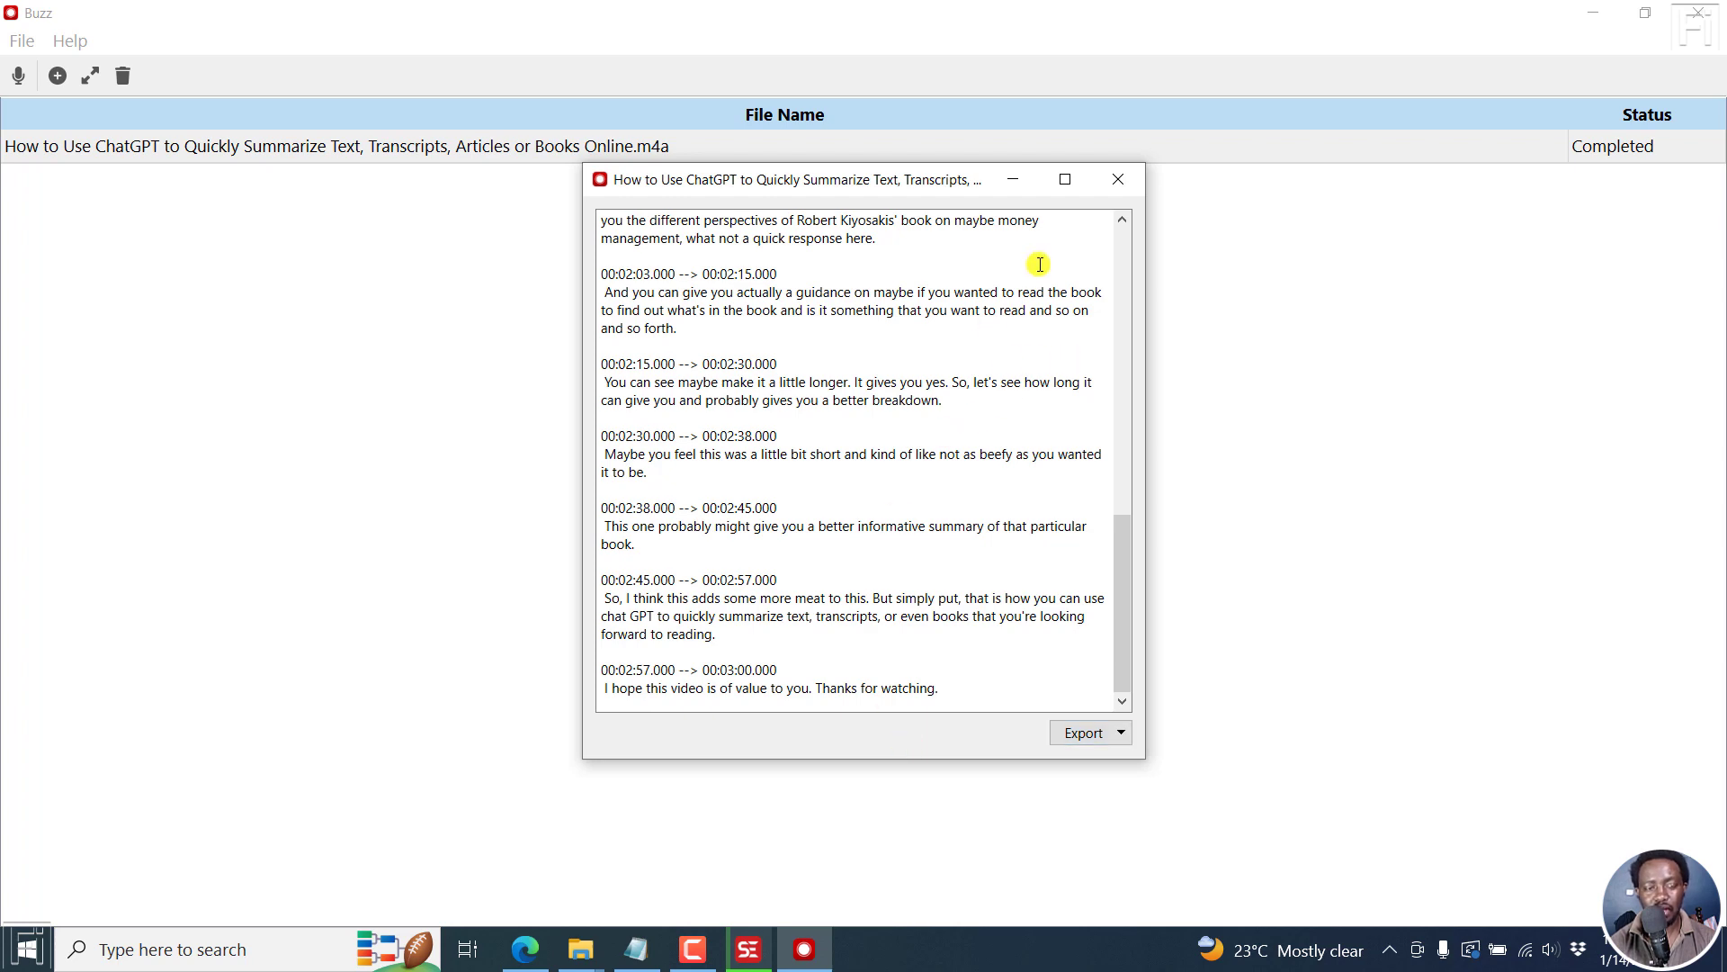
{"action": "left_click", "coordinate": [1118, 179]}
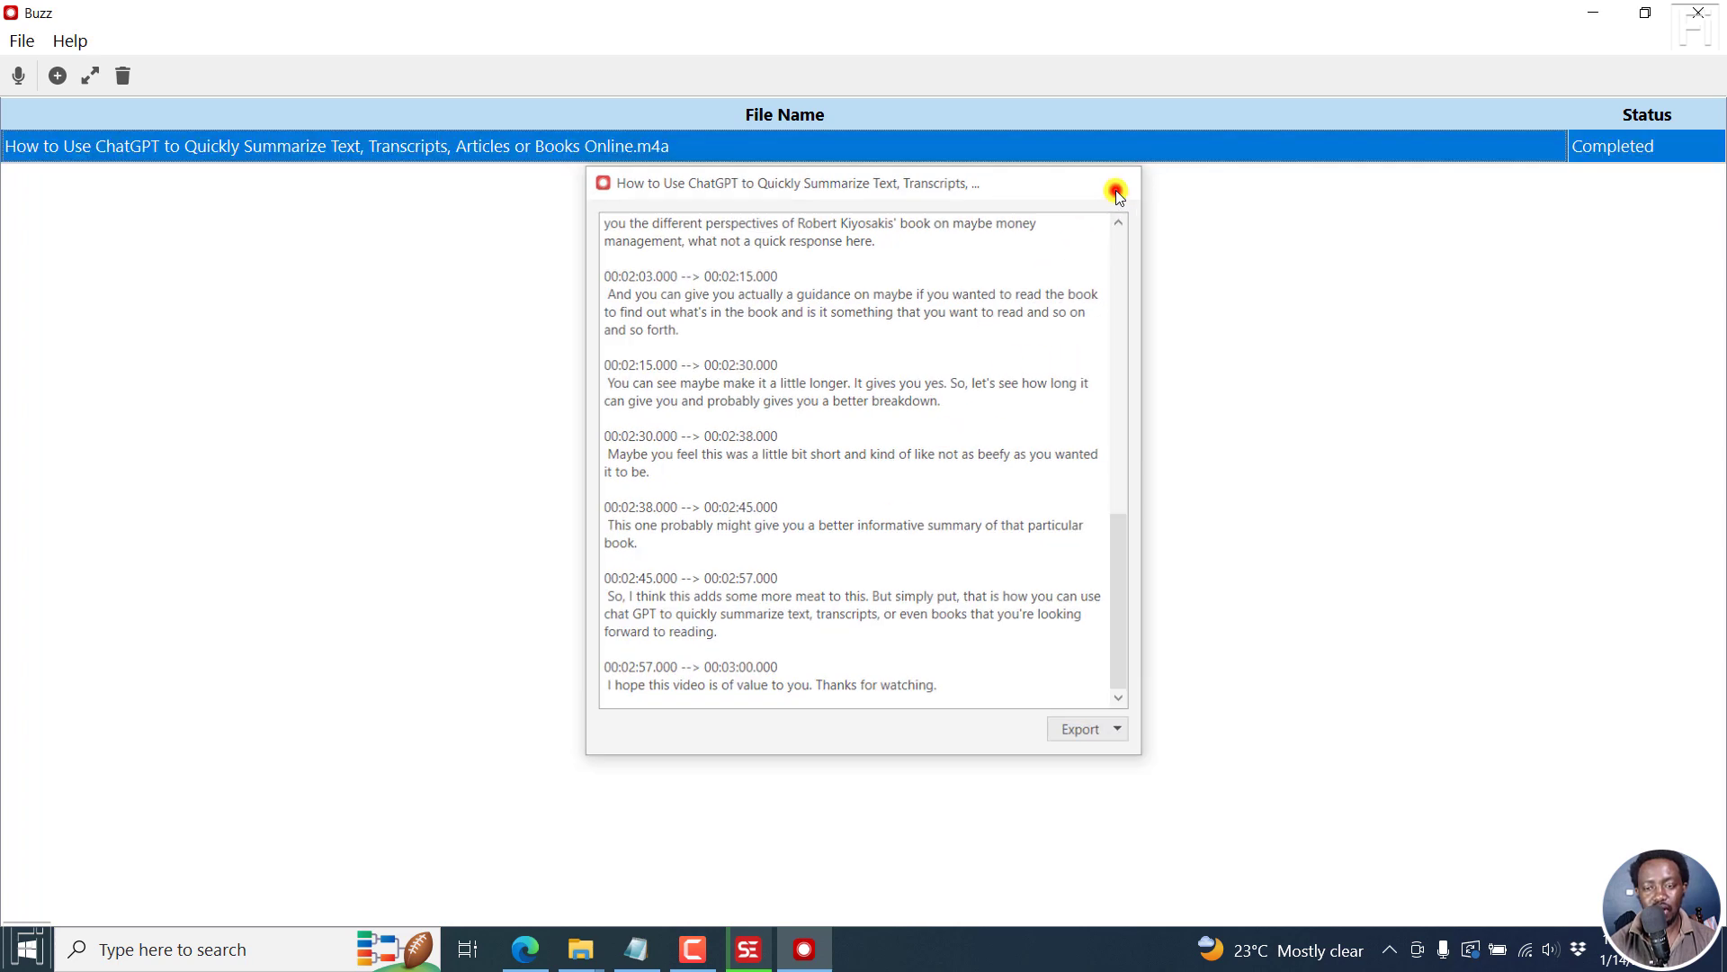
{"action": "left_click", "coordinate": [71, 41]}
{"action": "left_click", "coordinate": [143, 76]}
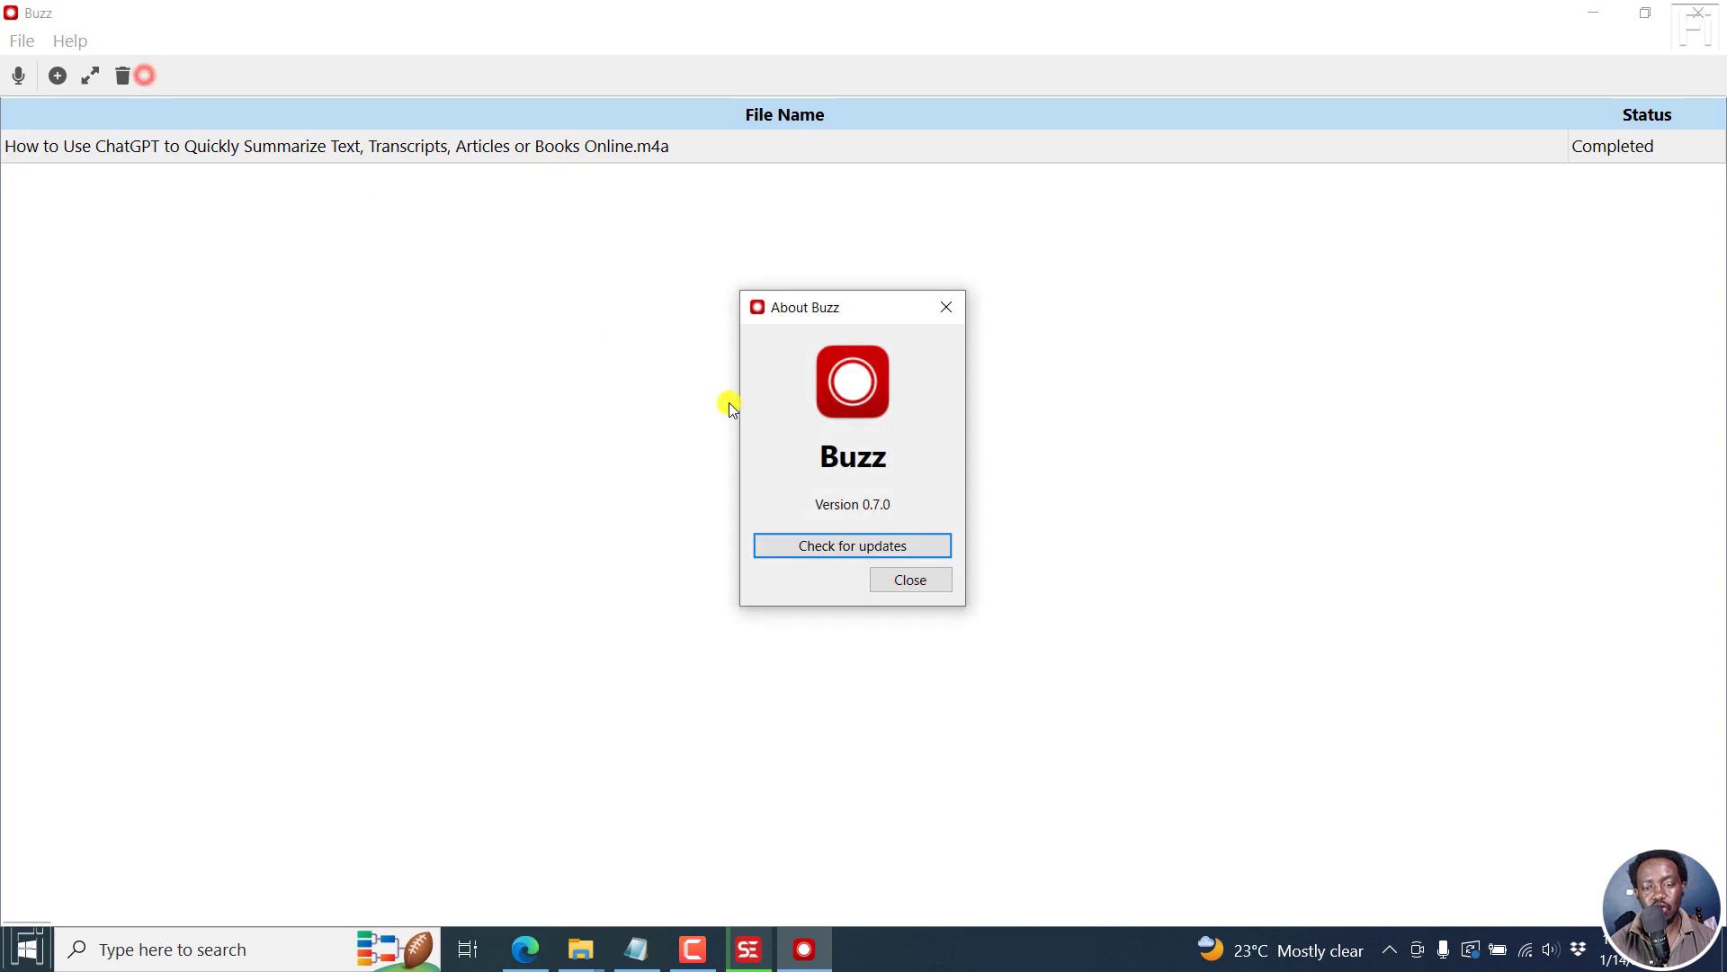
{"action": "left_click", "coordinate": [946, 309]}
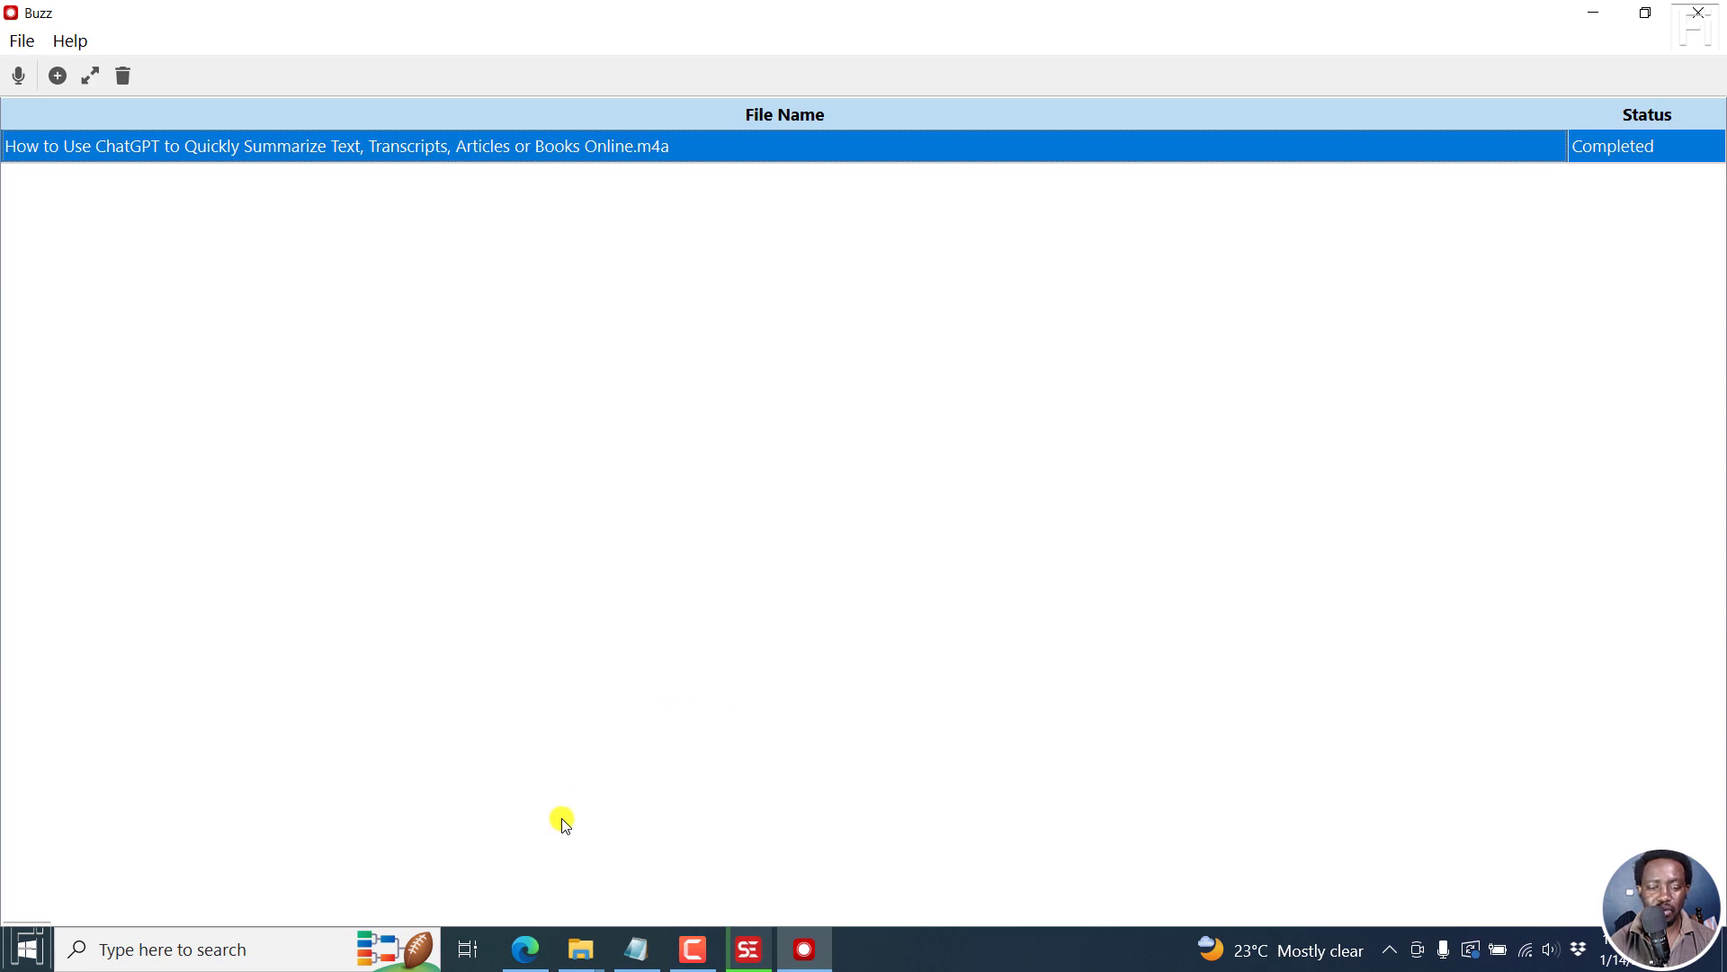
Drag the Descript Storyboard video from the Files to Transcribe folder into the upload form.
{"action": "left_click", "coordinate": [531, 950]}
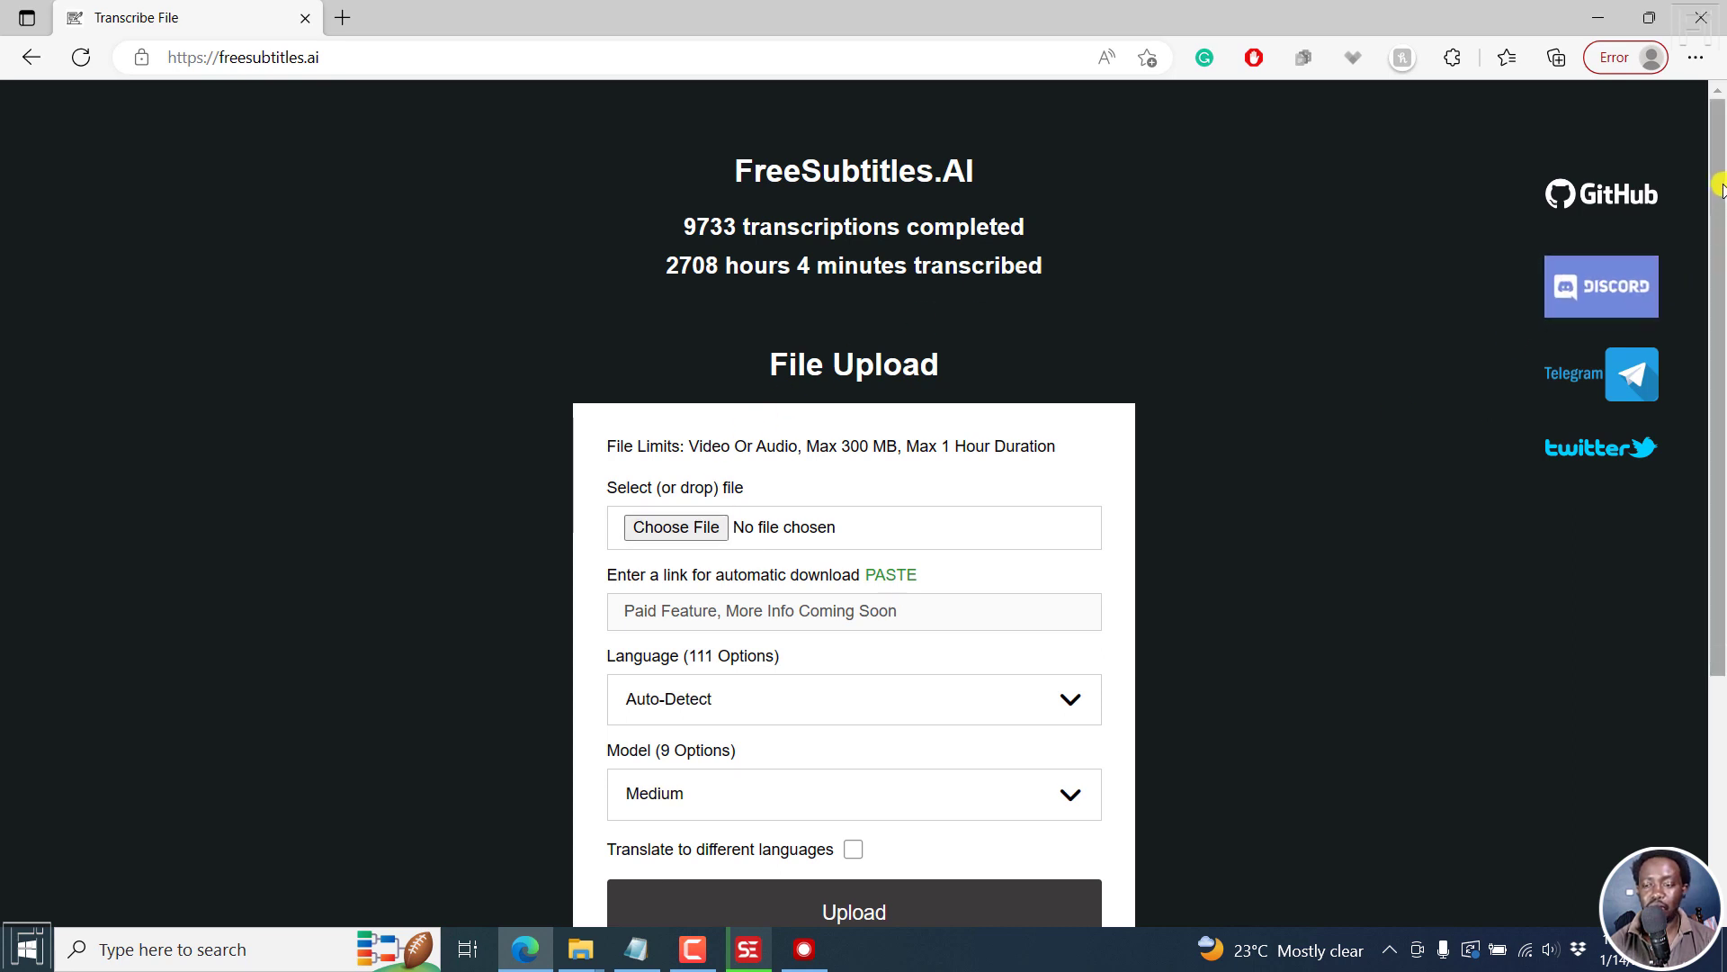
{"action": "left_click_drag", "start_coordinate": [1721, 189], "coordinate": [1721, 211]}
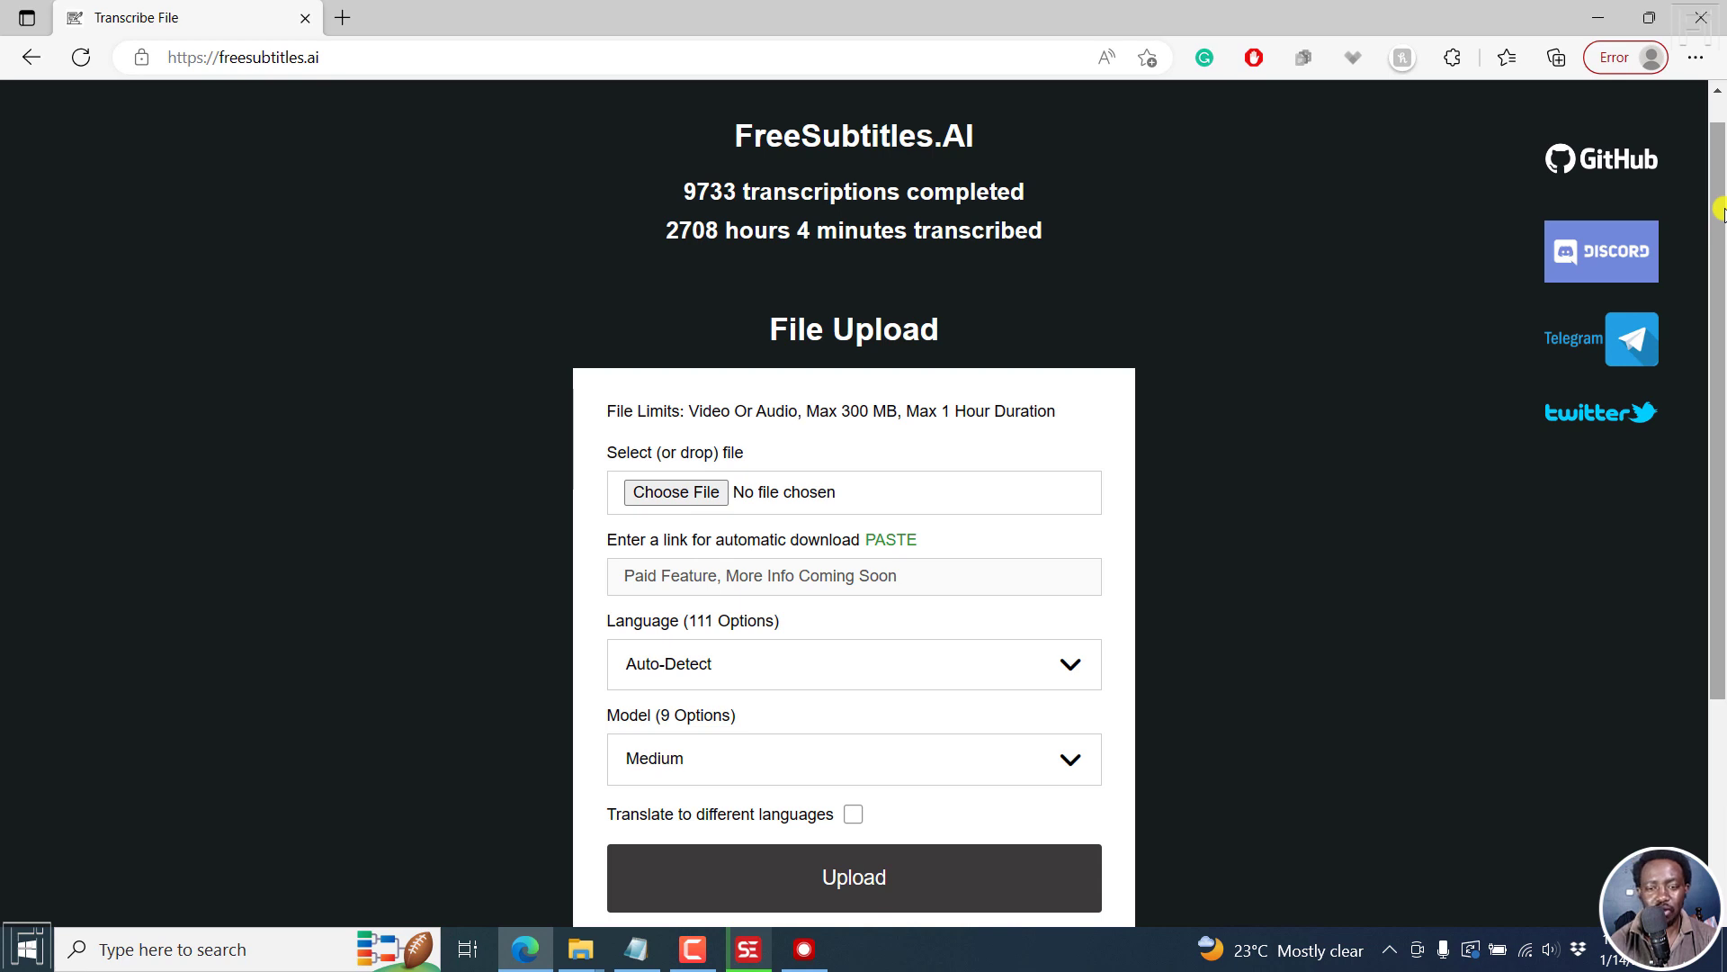
{"action": "left_click_drag", "start_coordinate": [1721, 265], "coordinate": [1721, 357]}
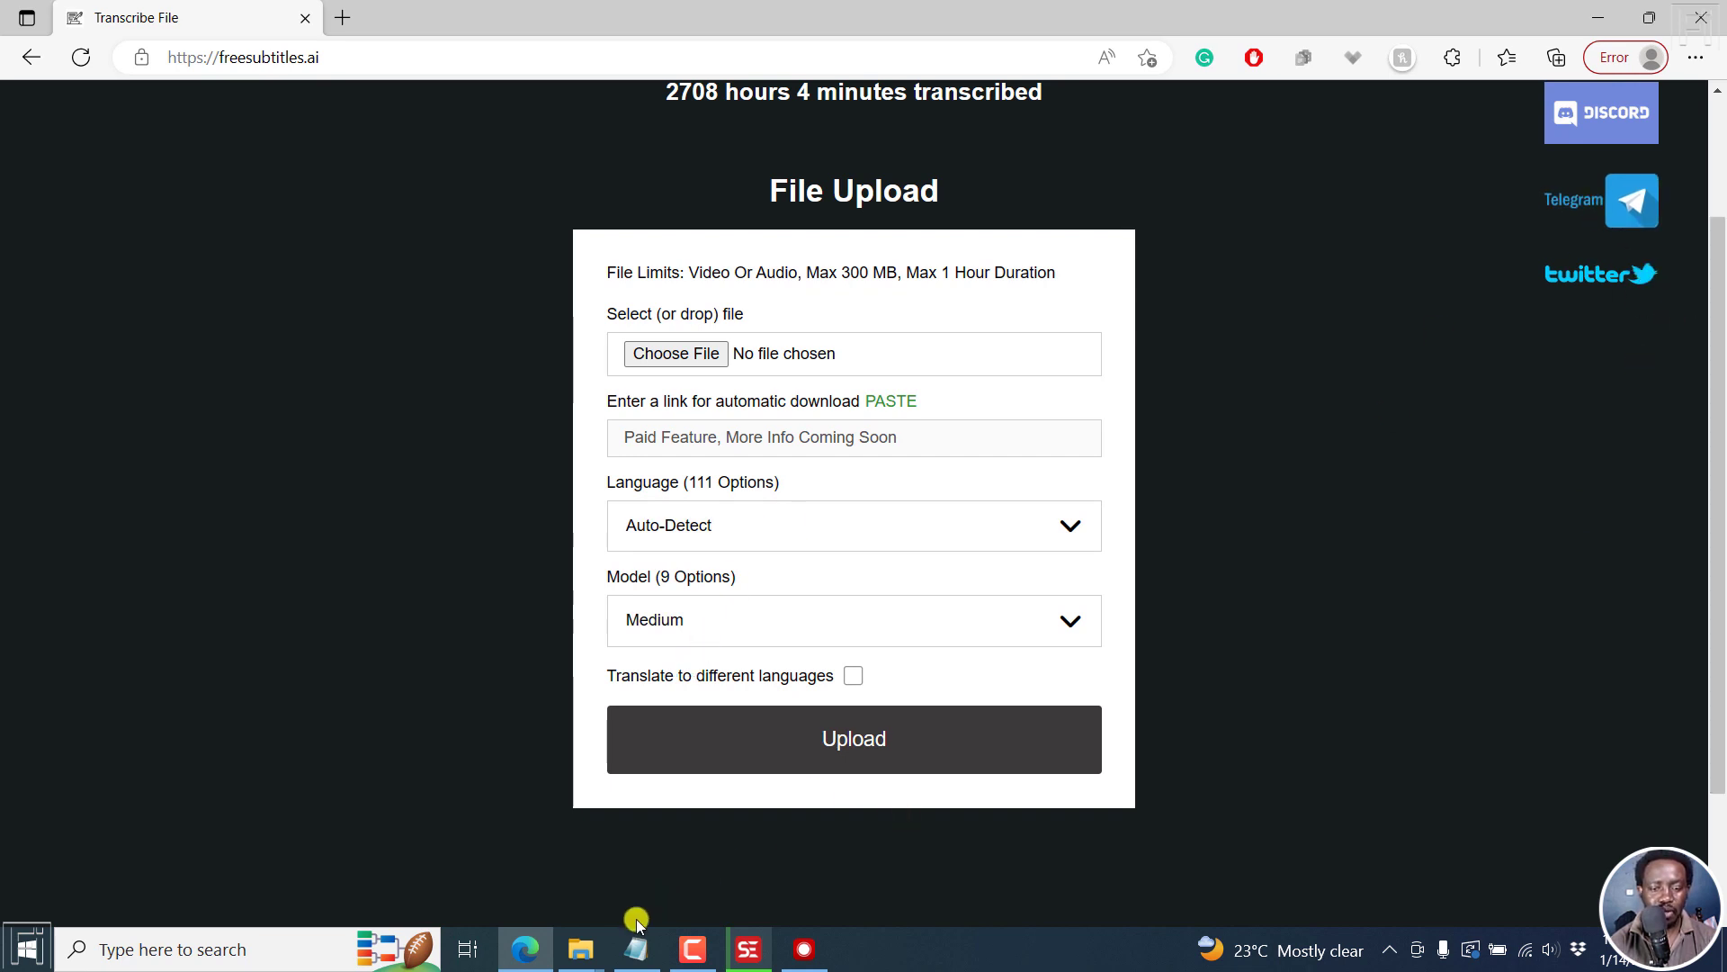
{"action": "mouse_move", "coordinate": [581, 949]}
{"action": "left_click", "coordinate": [438, 861]}
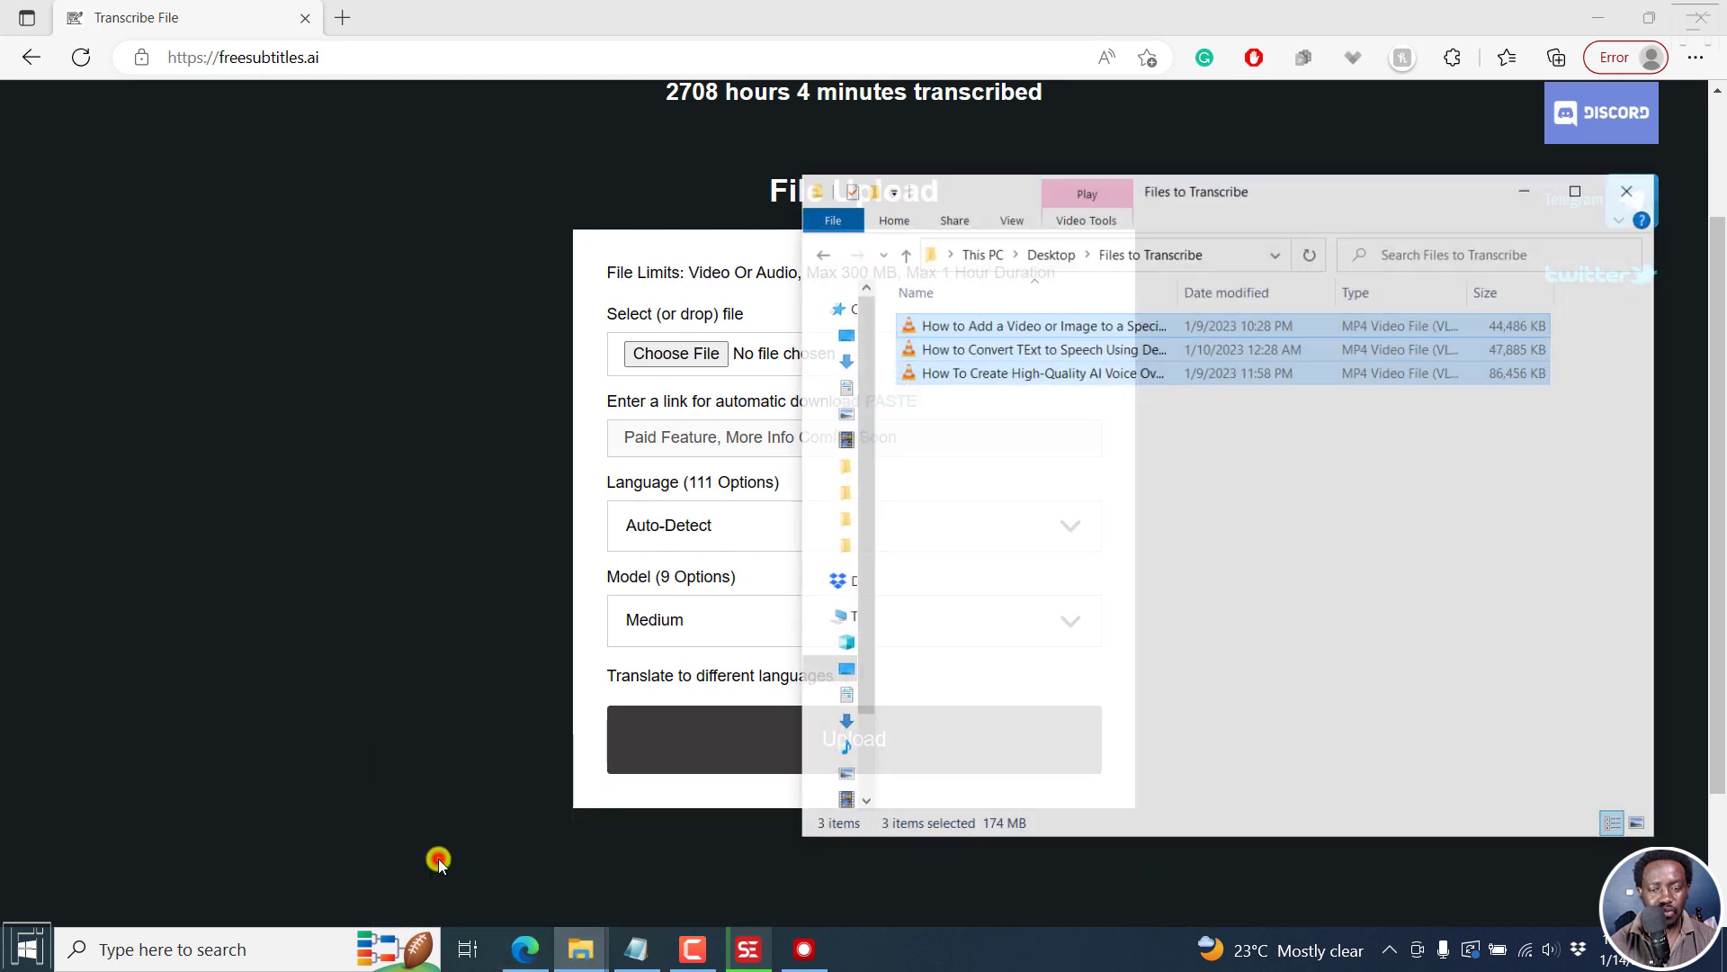
{"action": "left_click_drag", "start_coordinate": [953, 181], "coordinate": [1181, 203]}
{"action": "left_click", "coordinate": [1212, 529]}
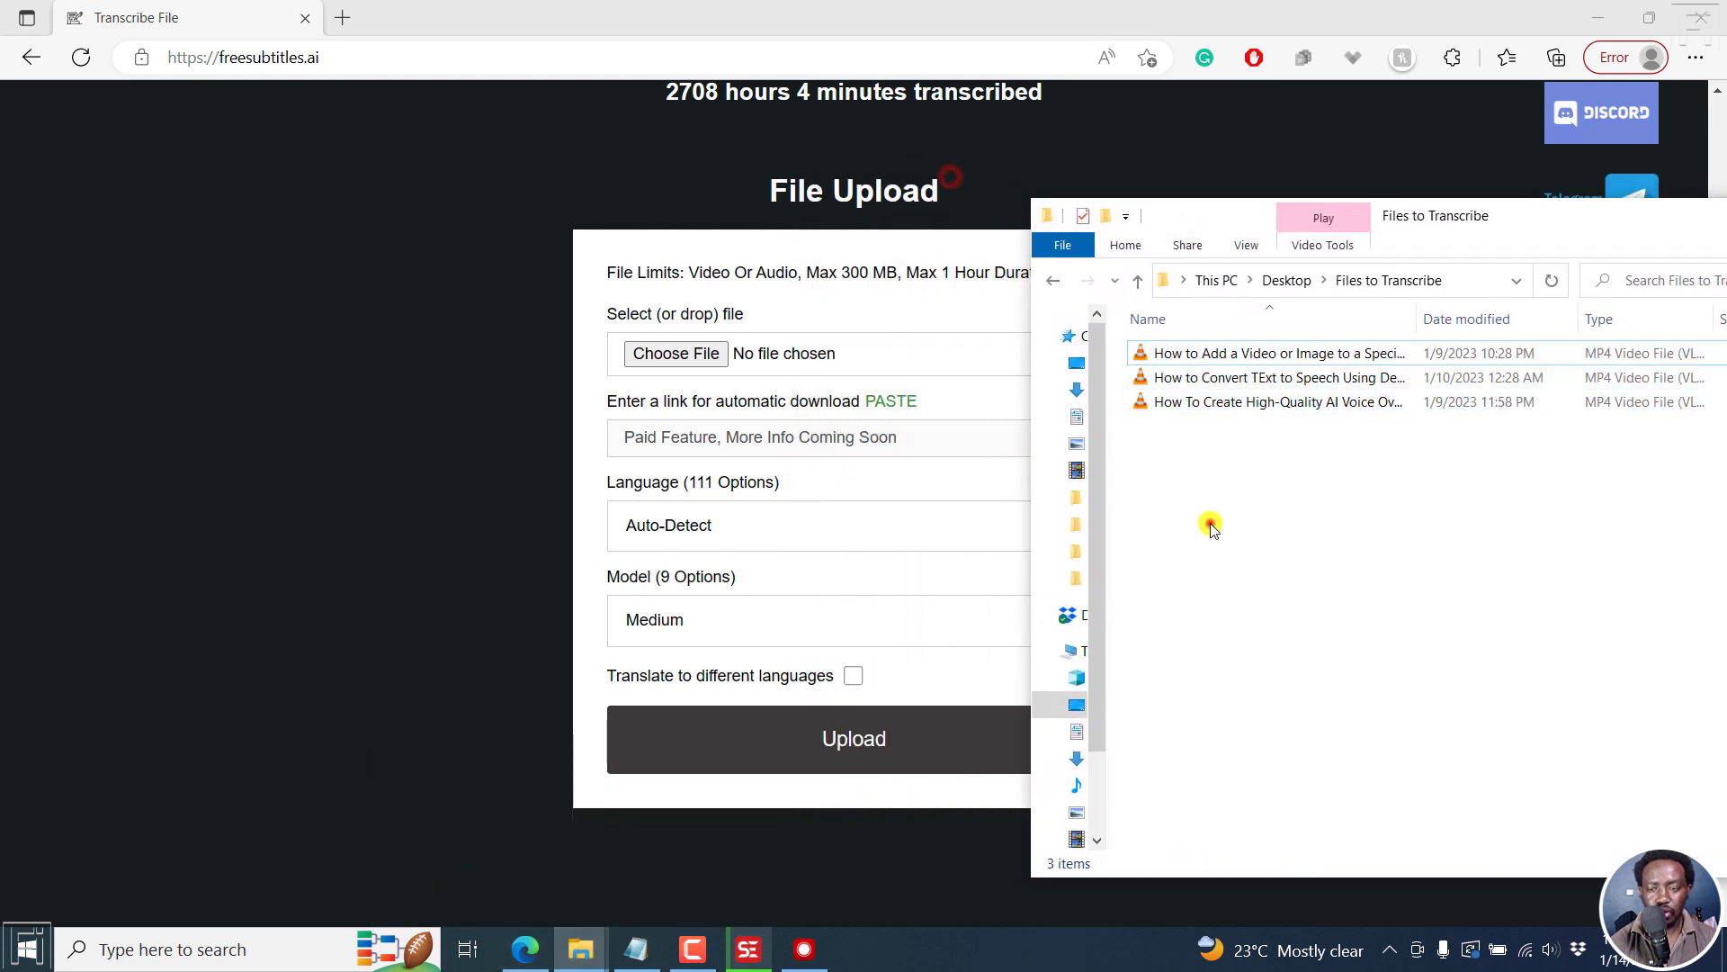
{"action": "left_click_drag", "start_coordinate": [1309, 216], "coordinate": [1147, 206]}
{"action": "left_click_drag", "start_coordinate": [1099, 340], "coordinate": [688, 504]}
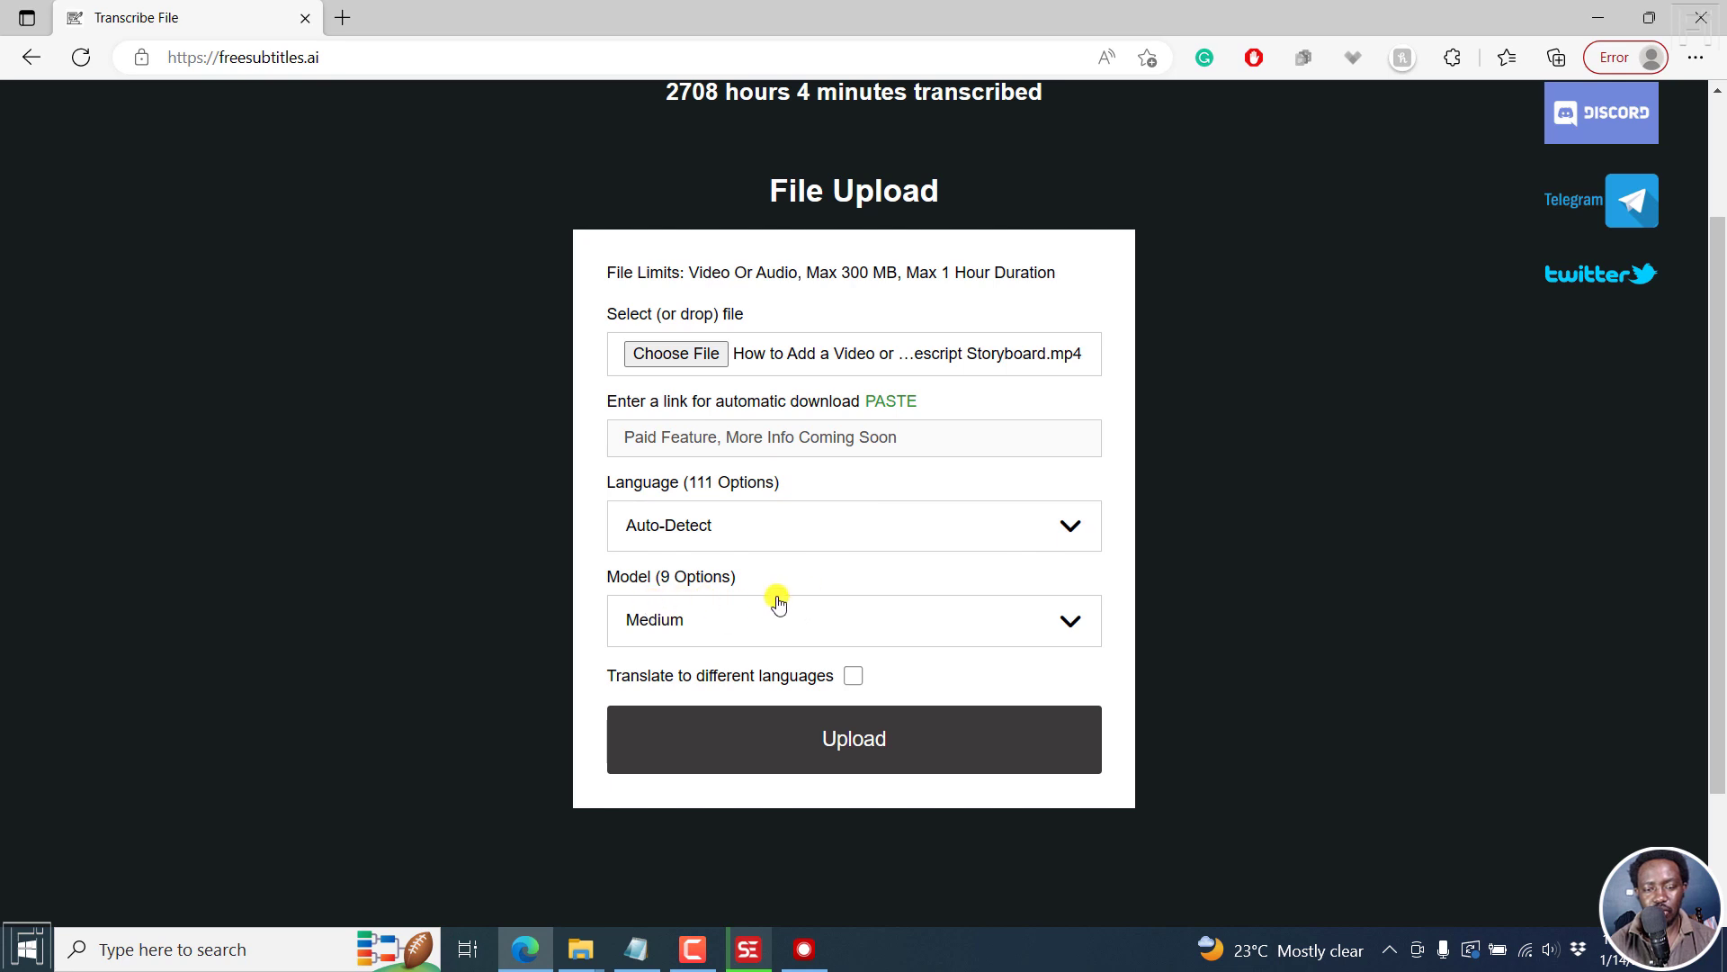
Set the FreeSubtitles.AI transcription model to Base.
{"action": "left_click", "coordinate": [1073, 620]}
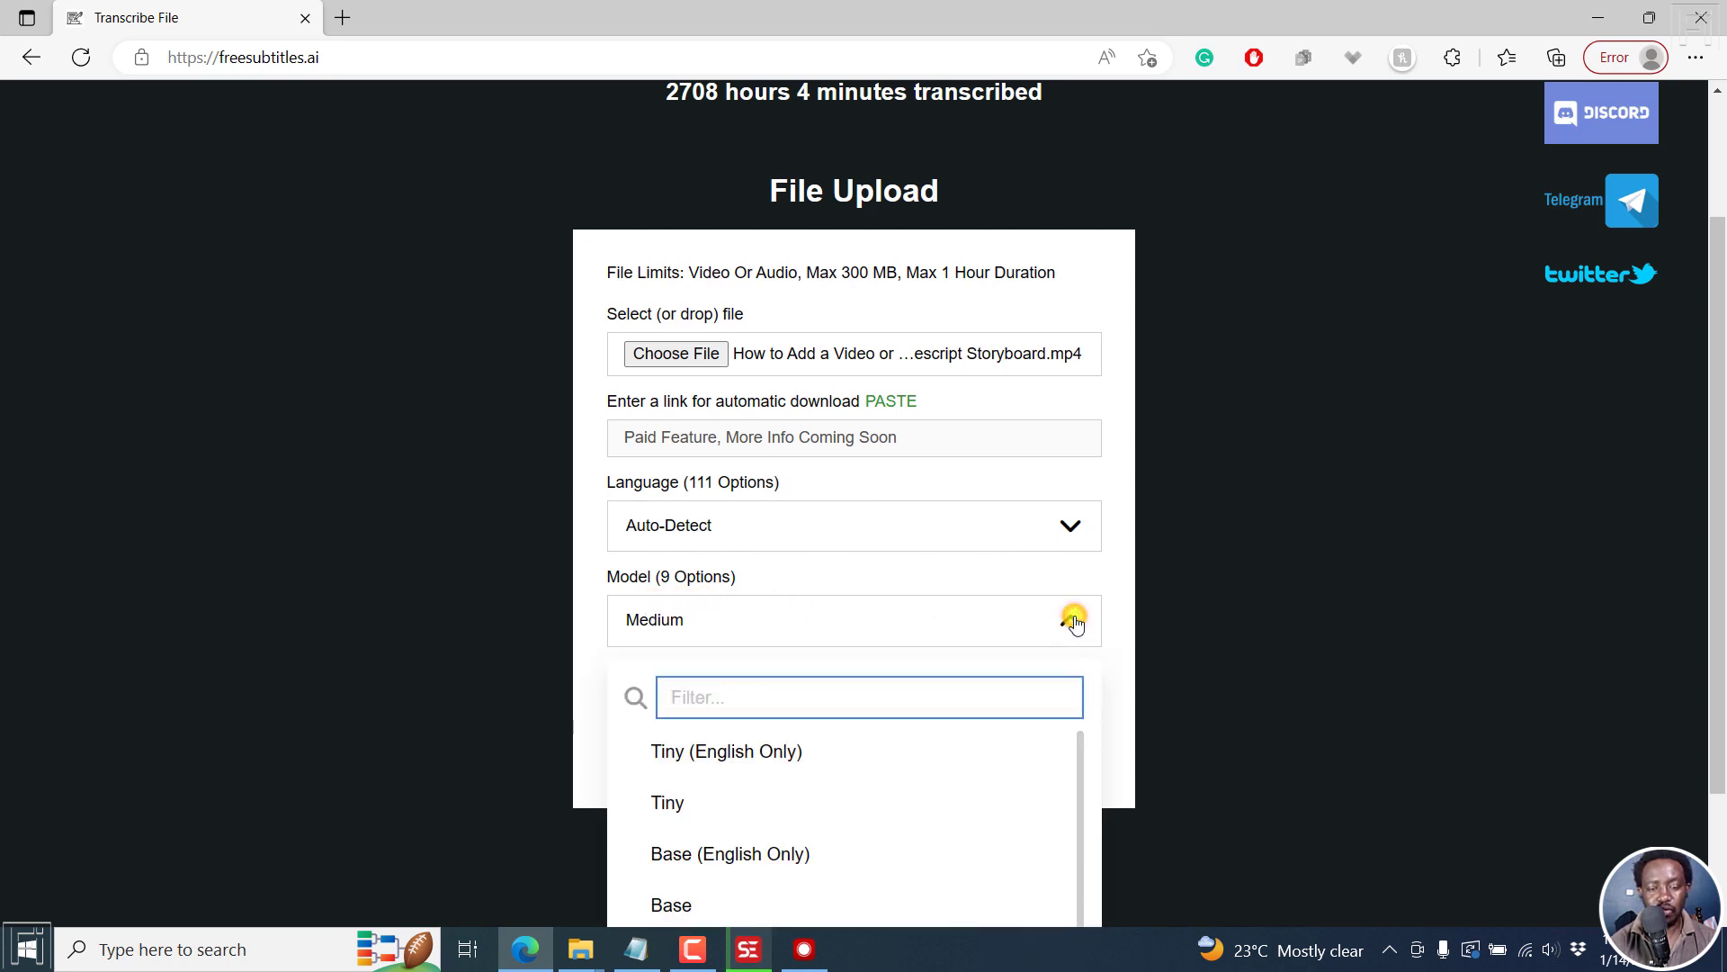
{"action": "left_click_drag", "start_coordinate": [1720, 287], "coordinate": [1720, 439]}
{"action": "left_click", "coordinate": [682, 737]}
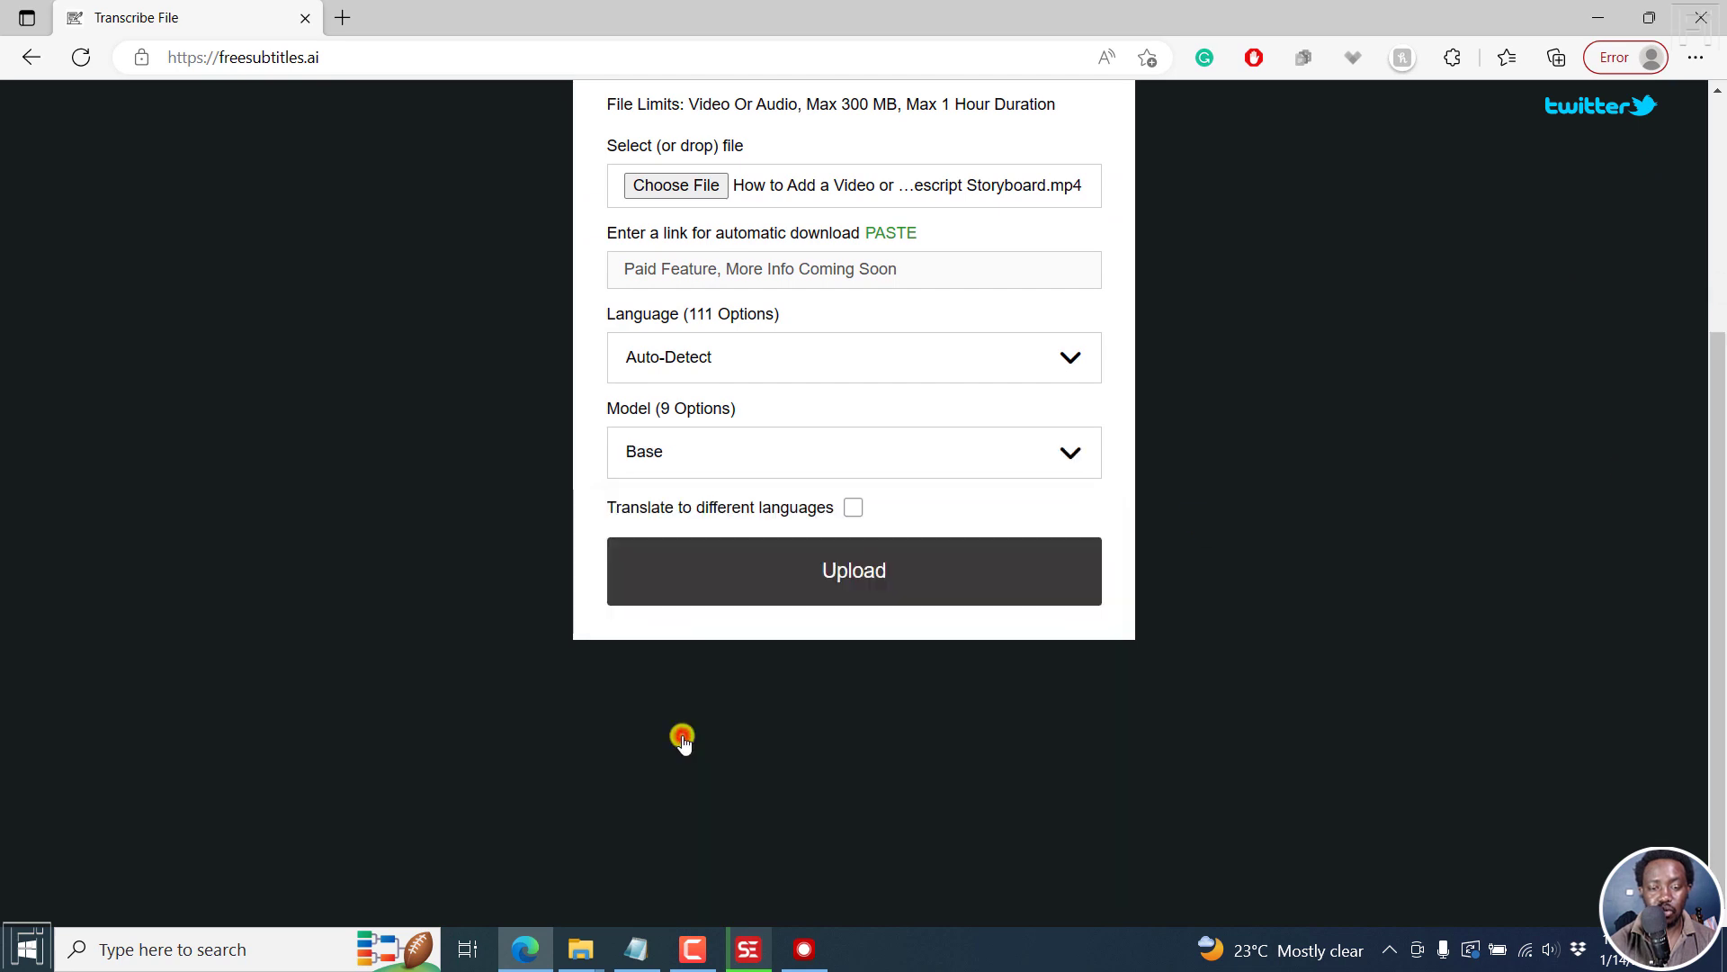
Upload the Descript Storyboard video and wait for the 14-second transcription to finish.
{"action": "left_click", "coordinate": [886, 566]}
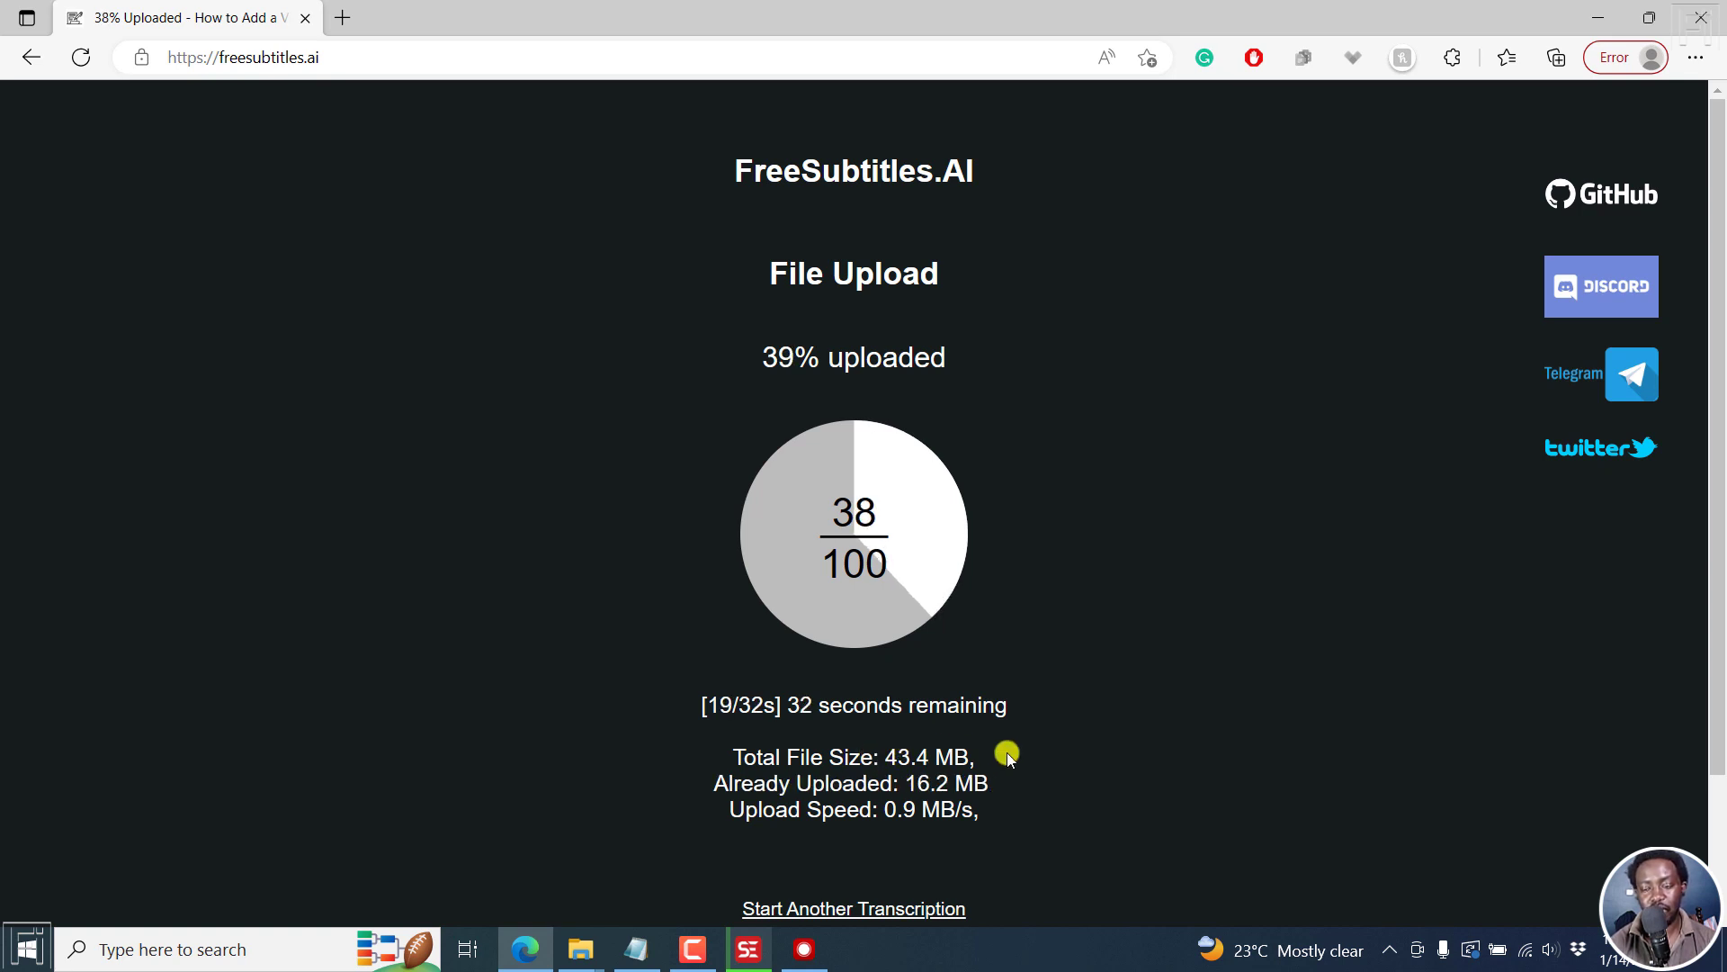
{"action": "left_click_drag", "start_coordinate": [1721, 445], "coordinate": [1721, 529]}
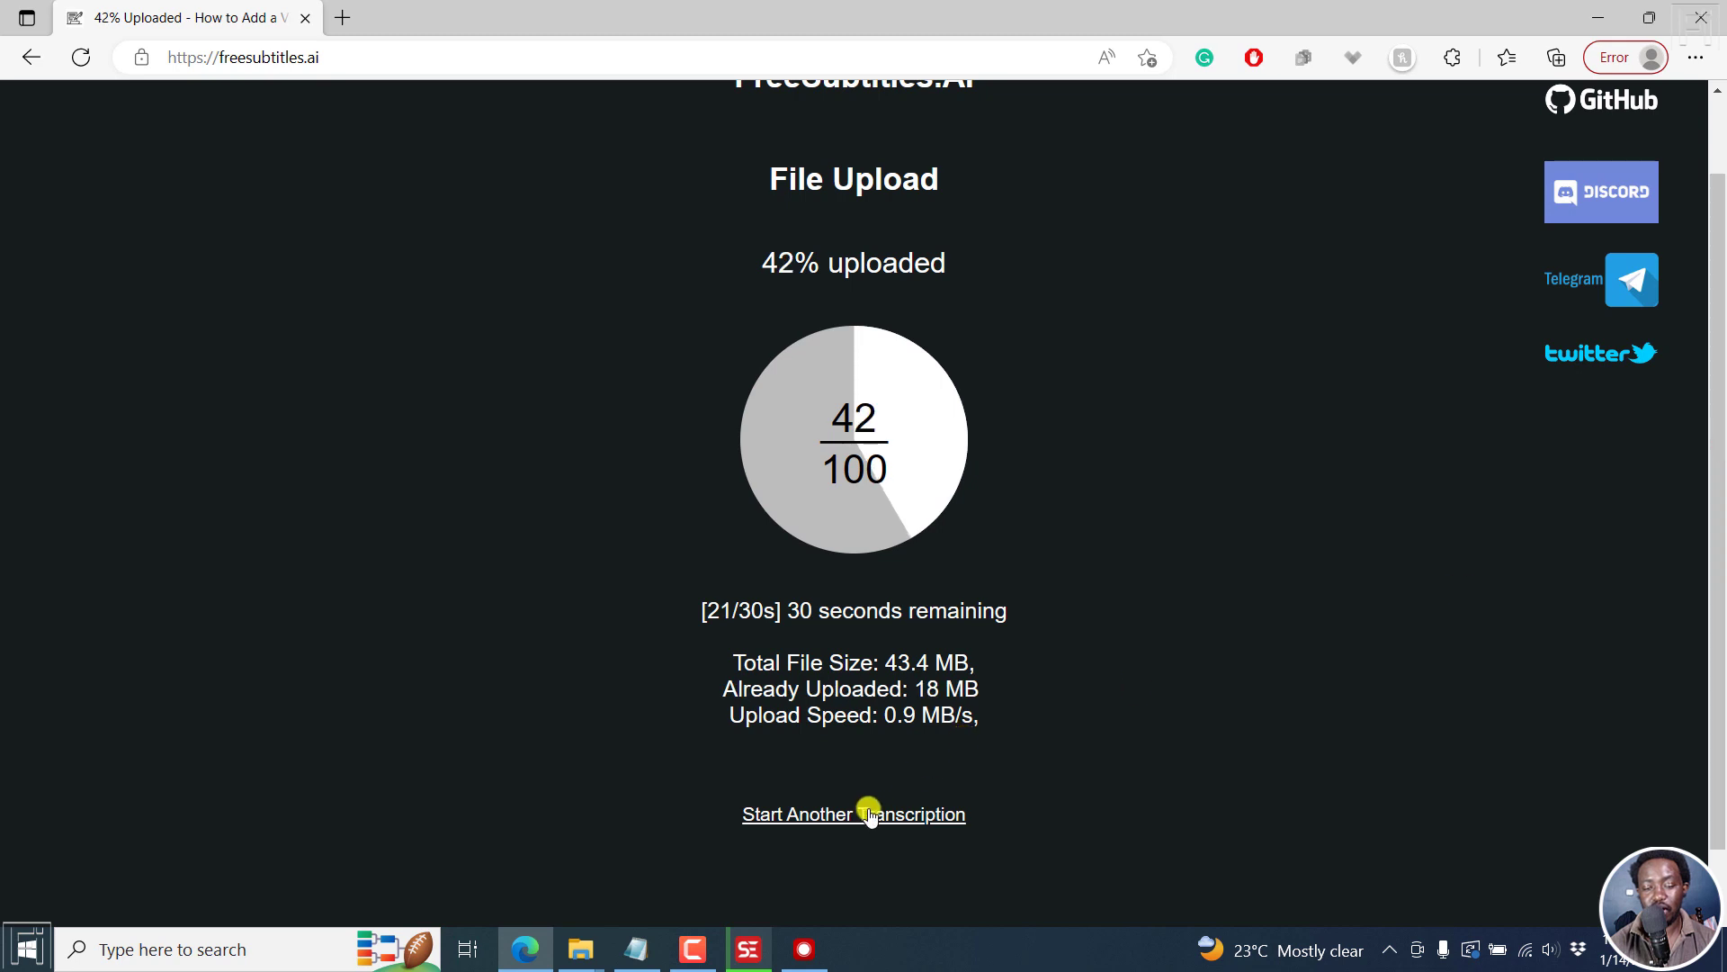
{"action": "left_click_drag", "start_coordinate": [1719, 448], "coordinate": [1721, 372]}
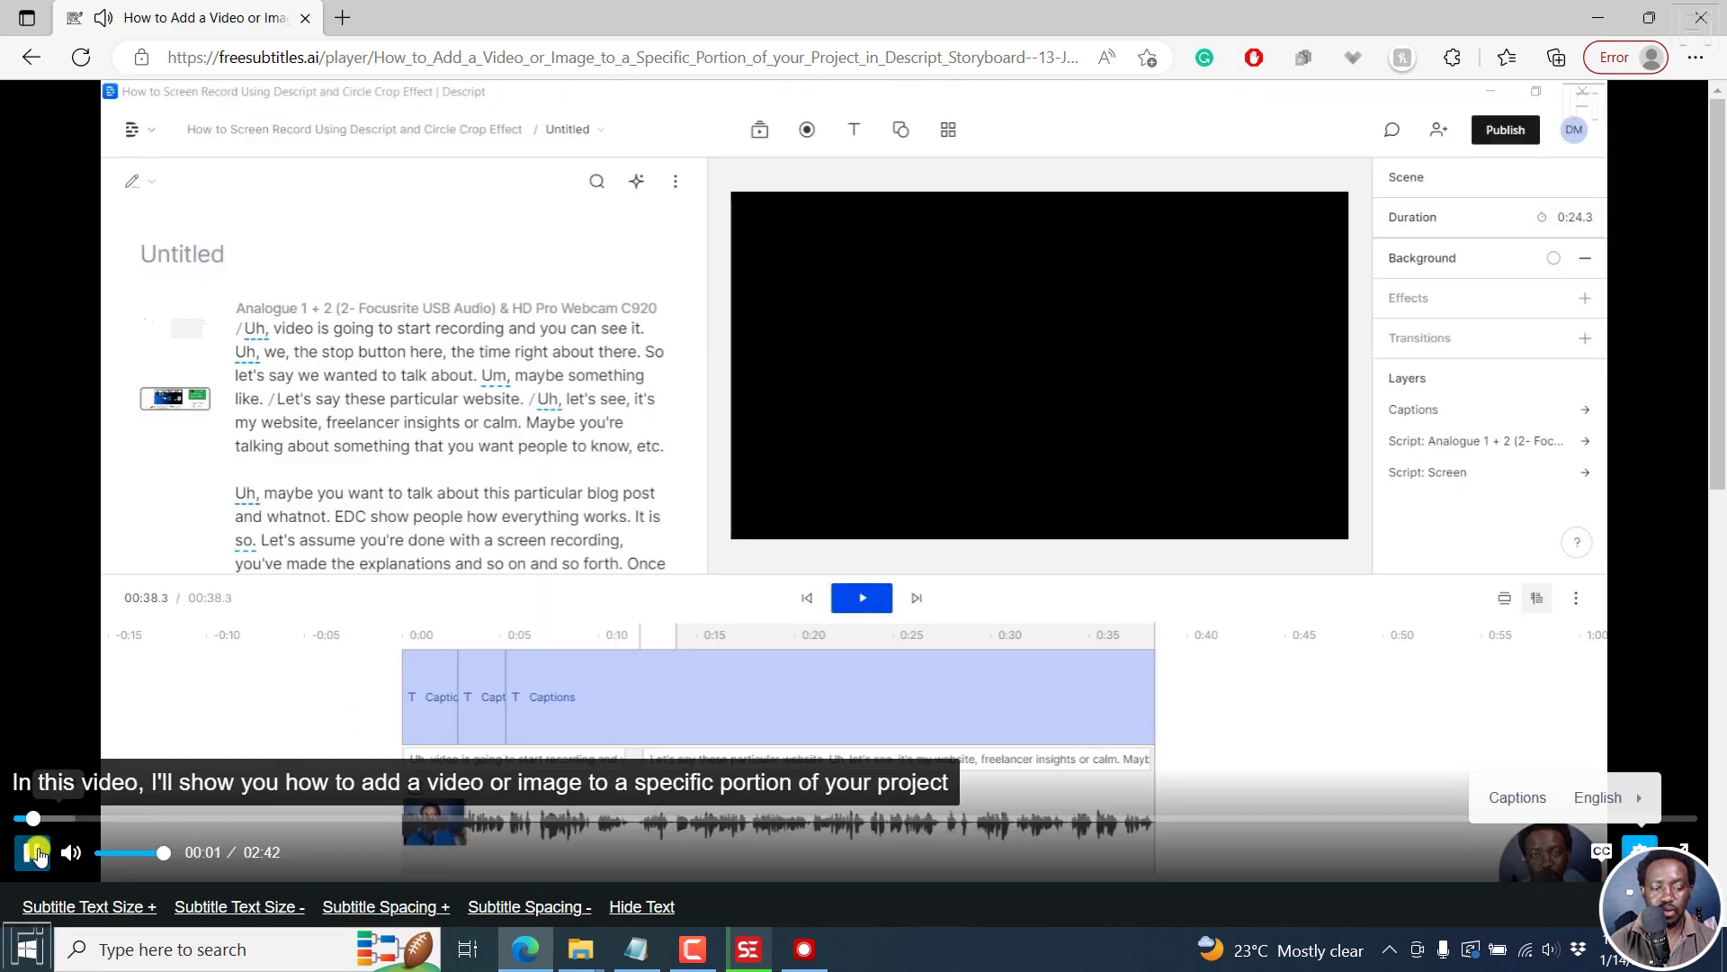
Play the subtitled video, then download and open the English SRT file.
{"action": "left_click", "coordinate": [34, 852]}
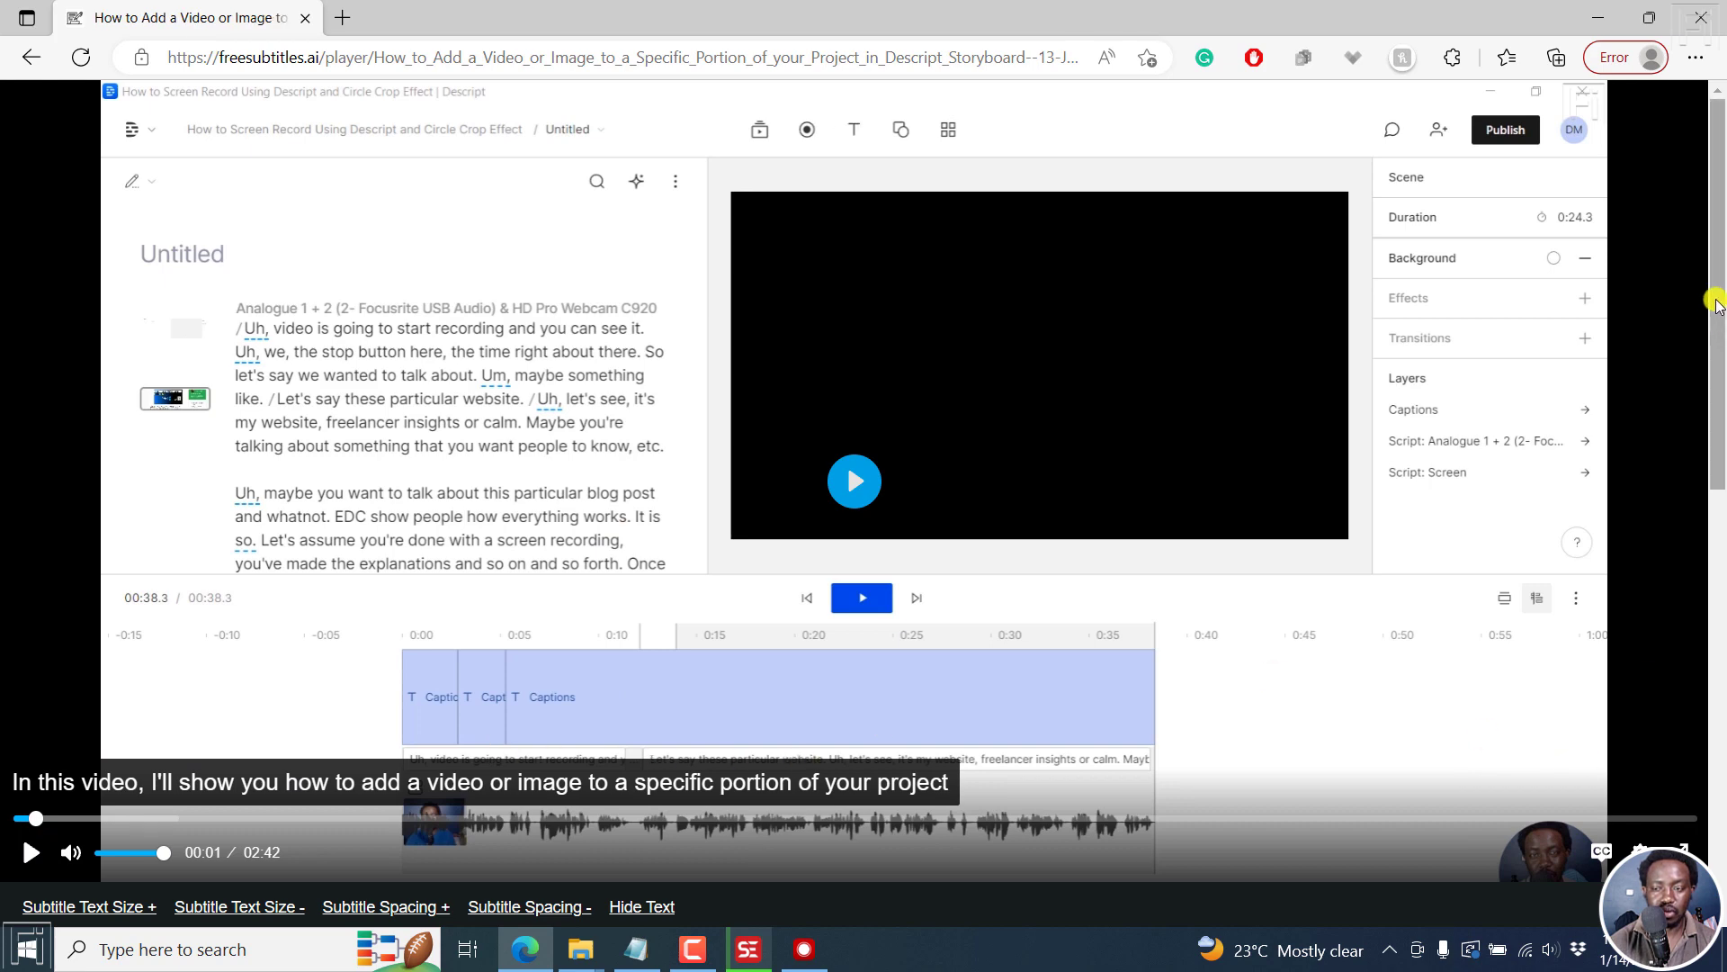
{"action": "left_click_drag", "start_coordinate": [1716, 301], "coordinate": [1721, 507]}
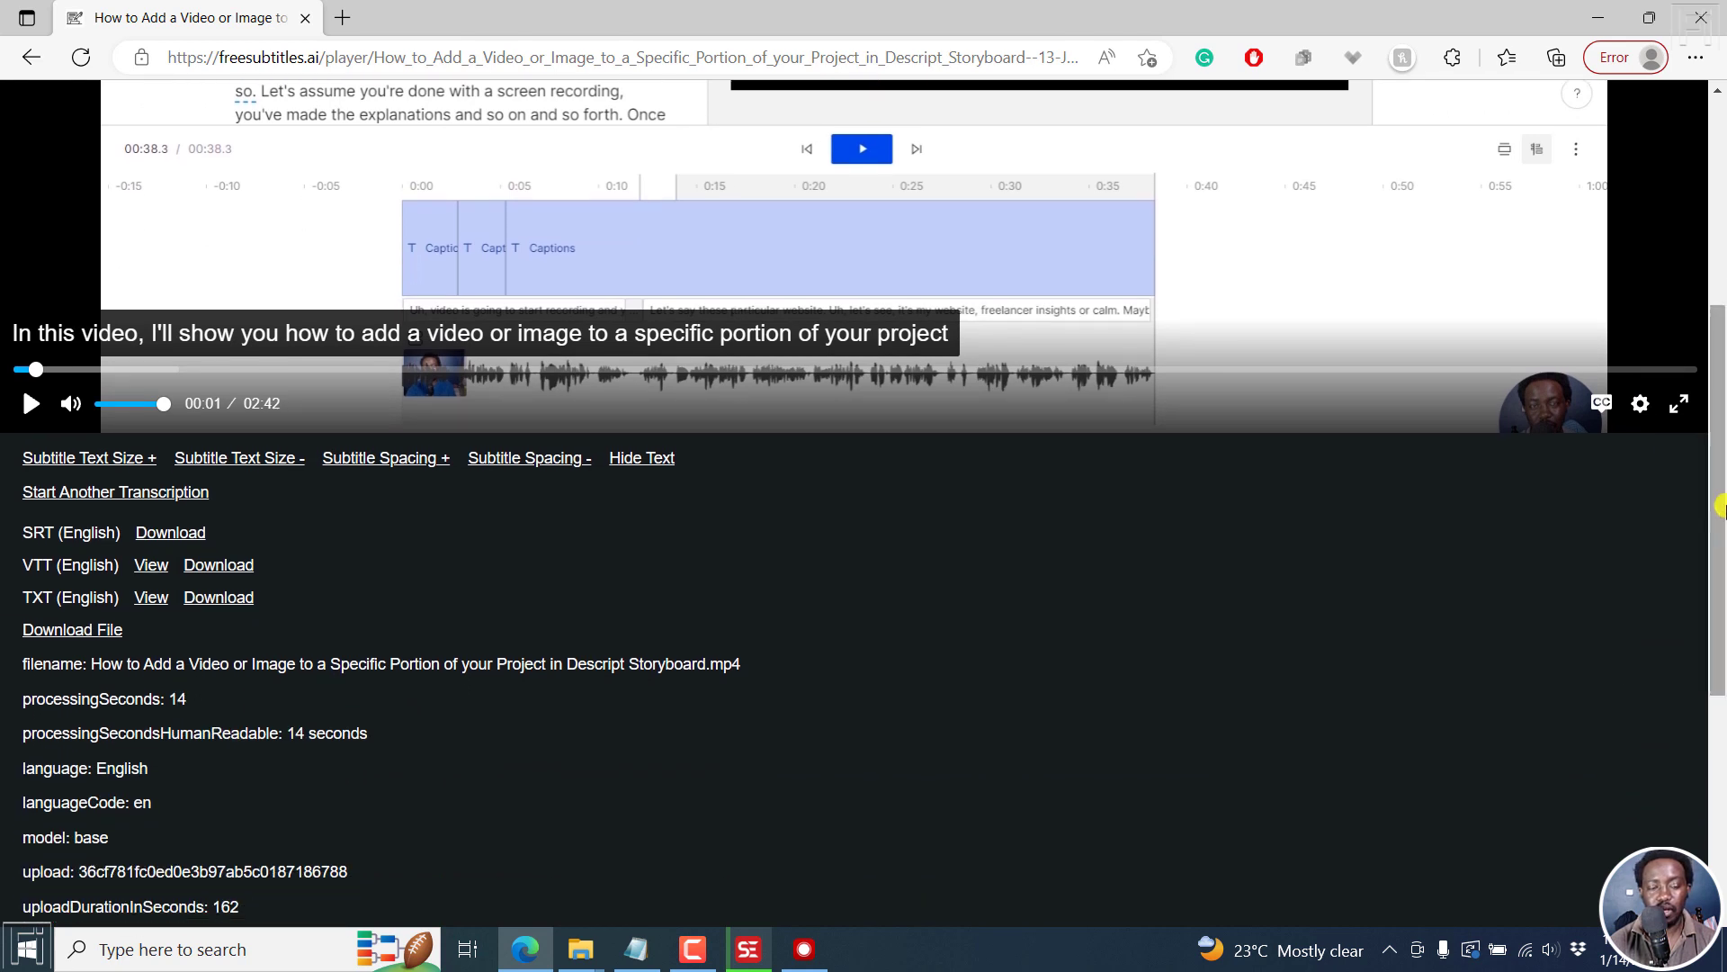
{"action": "left_click", "coordinate": [163, 535]}
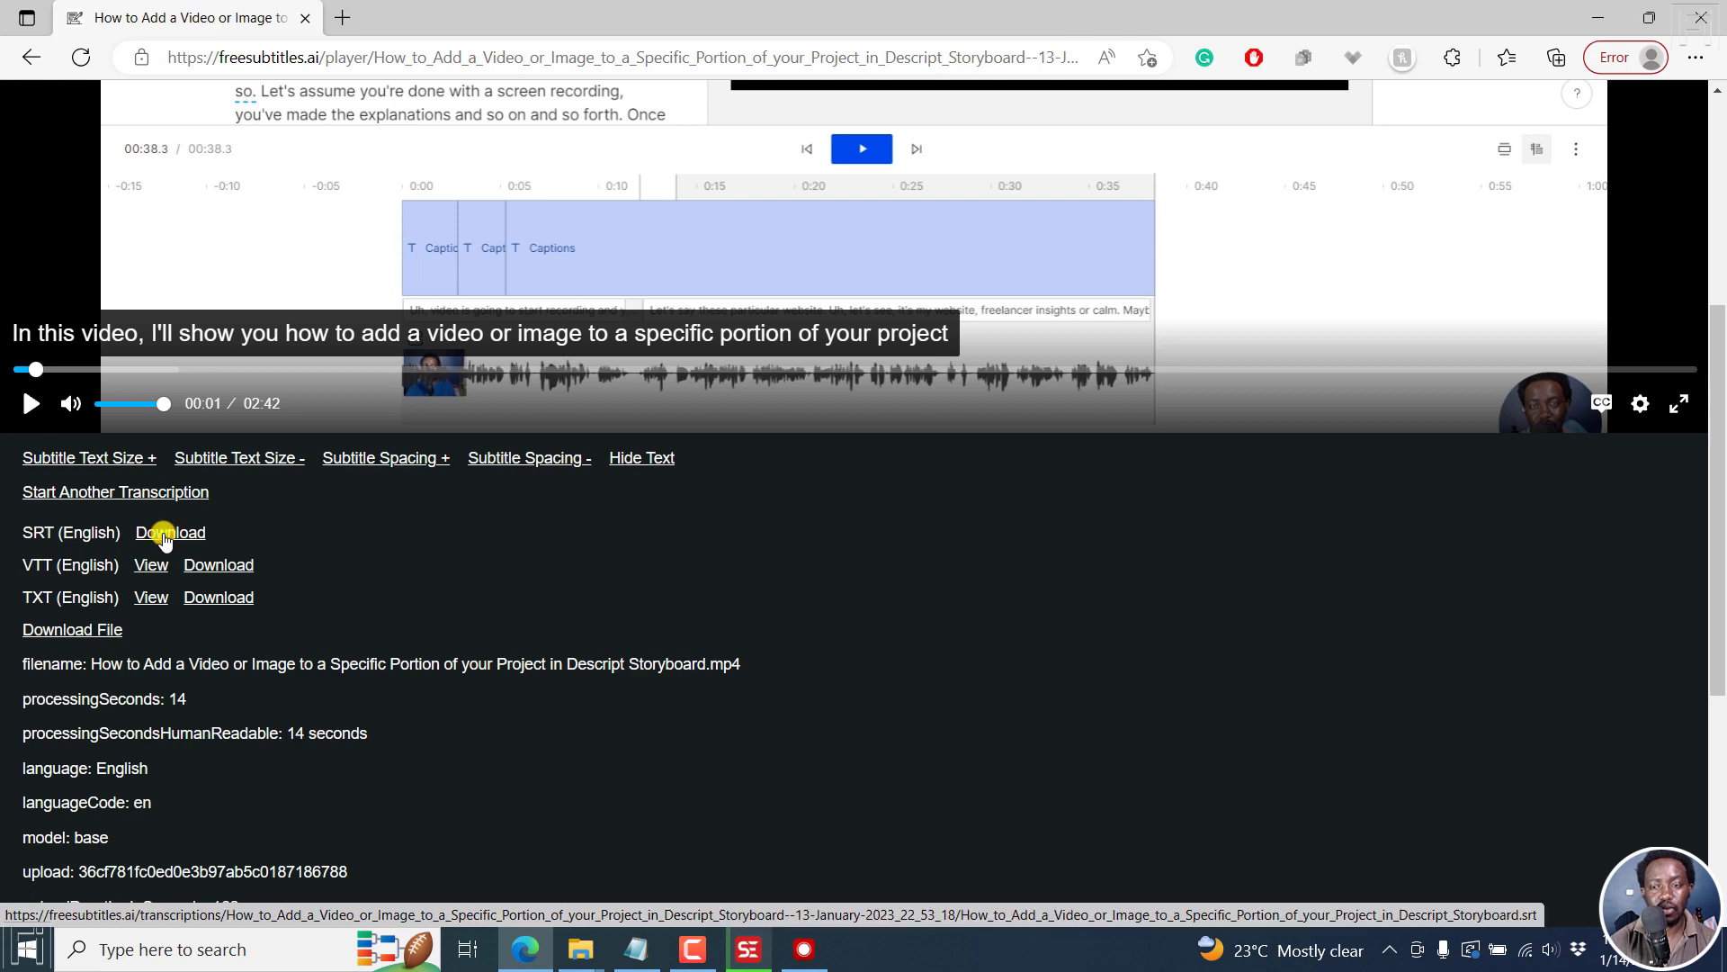
{"action": "left_click", "coordinate": [1329, 140]}
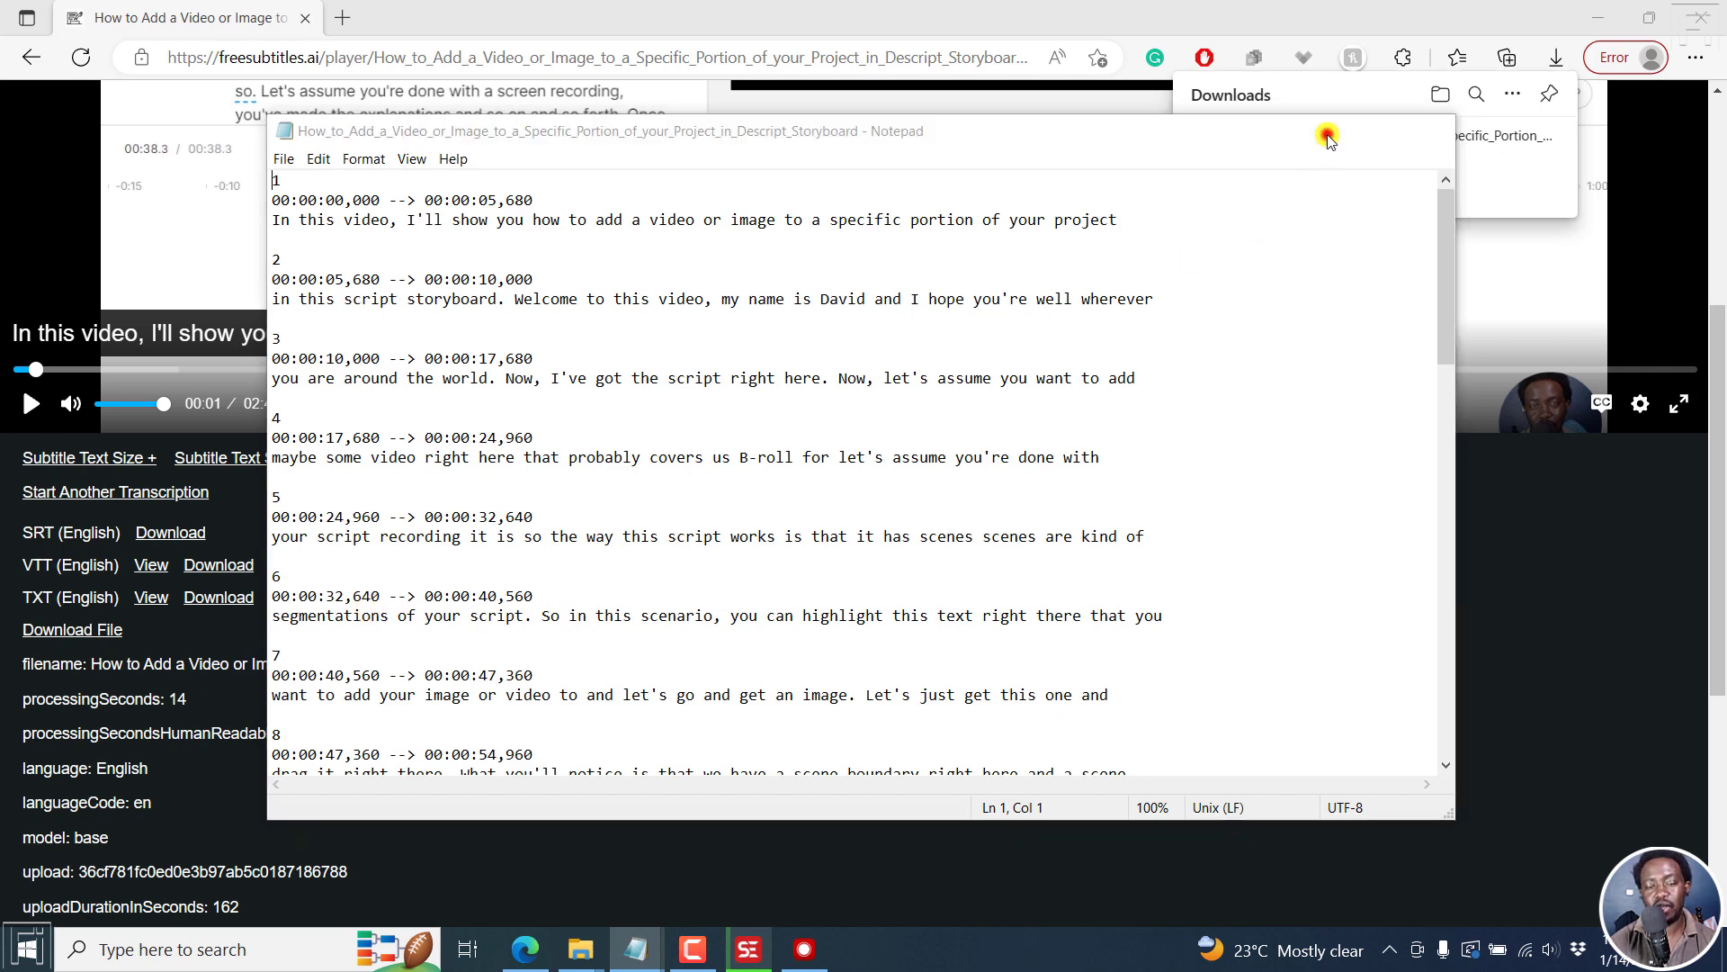
Minimize Notepad to return to the FreeSubtitles.AI page.
{"action": "left_click", "coordinate": [1326, 136]}
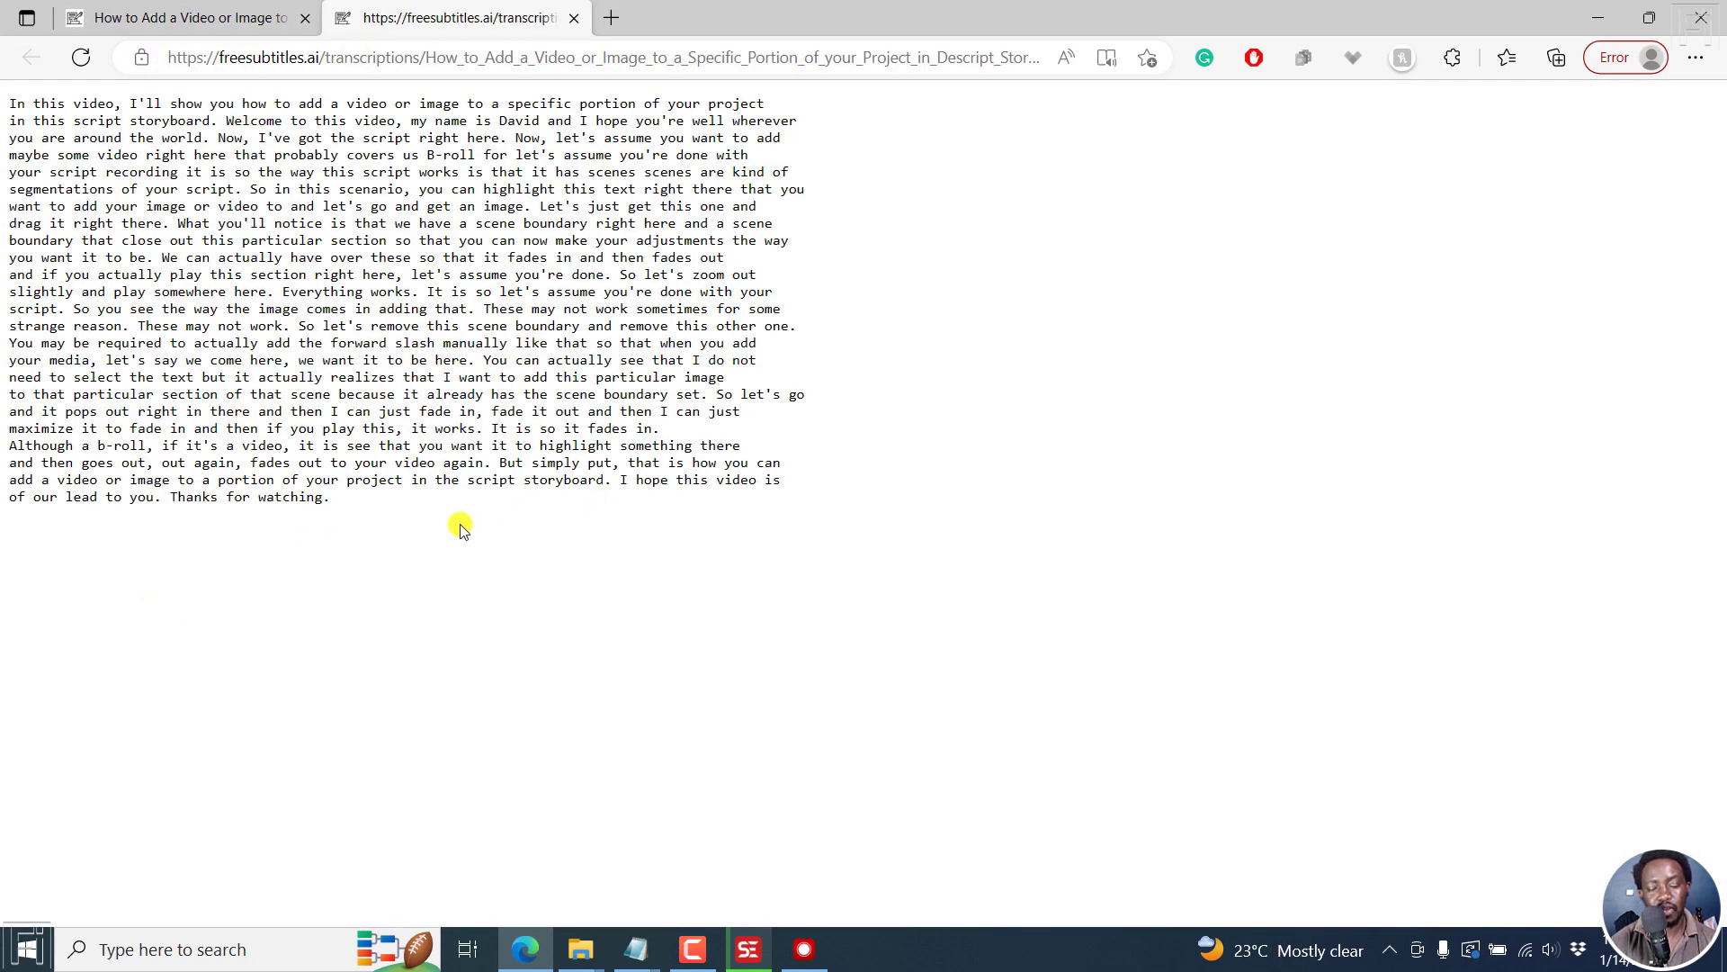
Select the whole plain-text transcript, from its start through 'Thanks for watching.'.
{"action": "left_click_drag", "start_coordinate": [426, 536], "coordinate": [8, 101]}
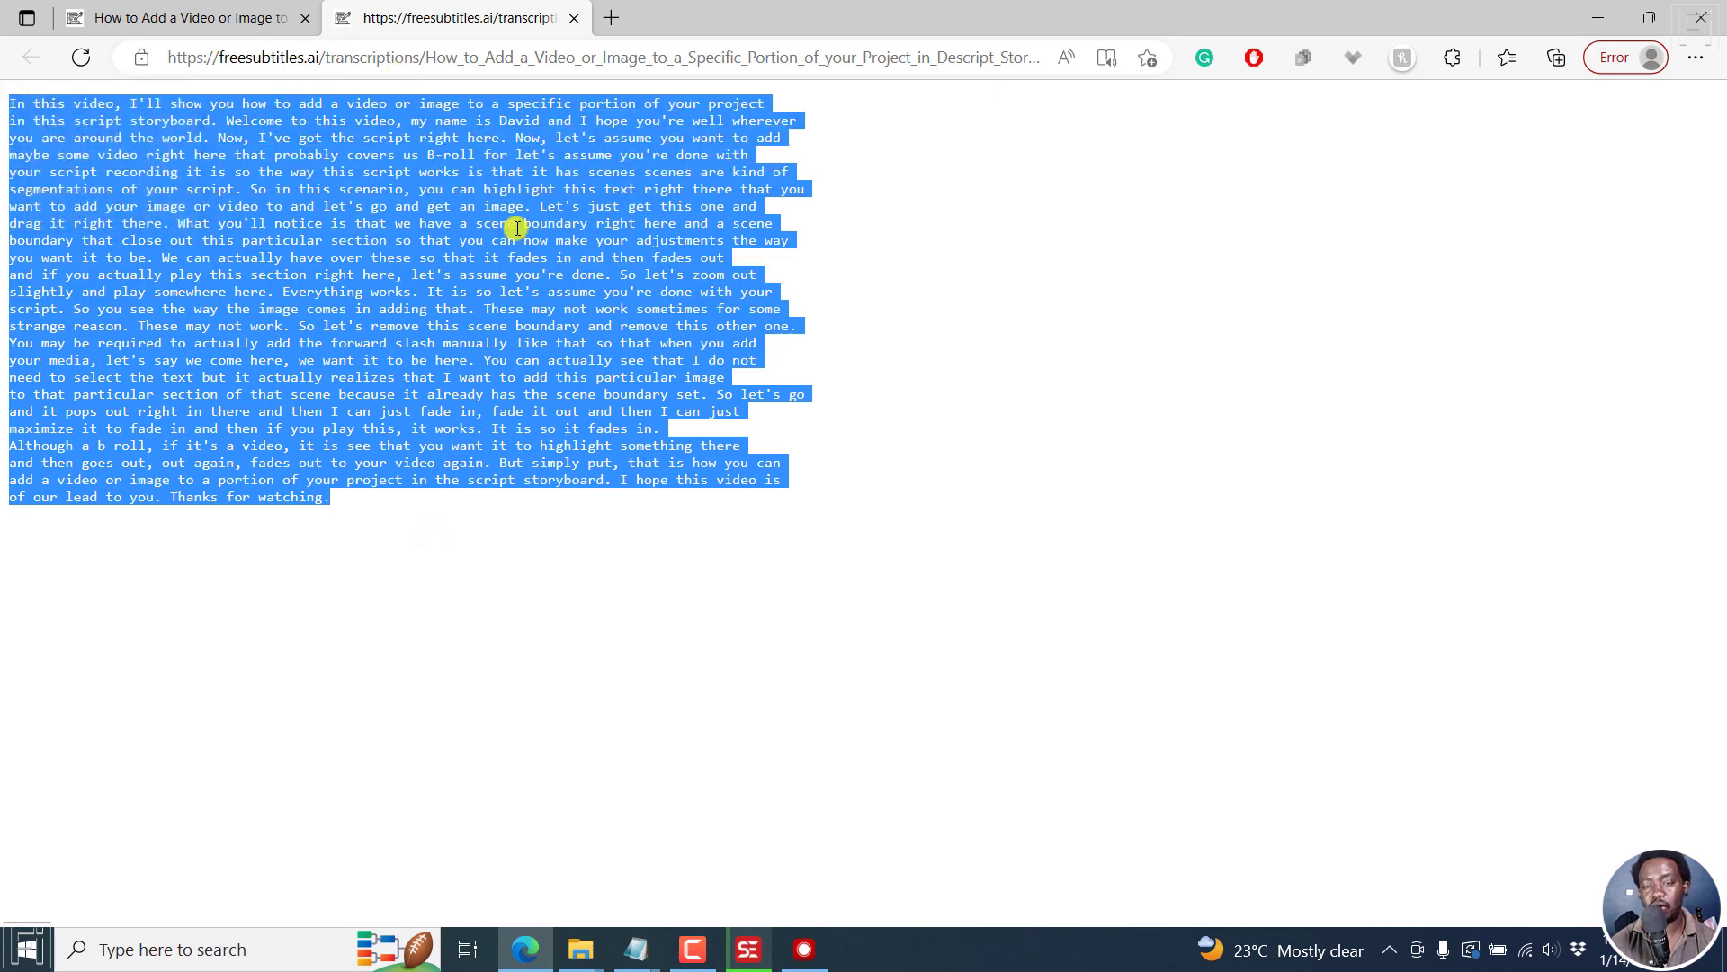